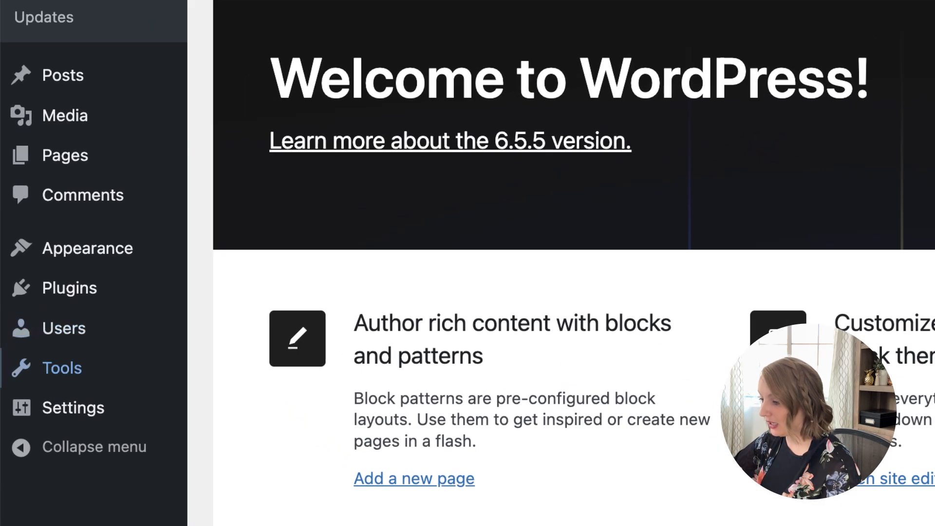
Step: Go to adding a new theme and search the available themes for "kadence"
{"action": "mouse_move", "coordinate": [74, 197]}
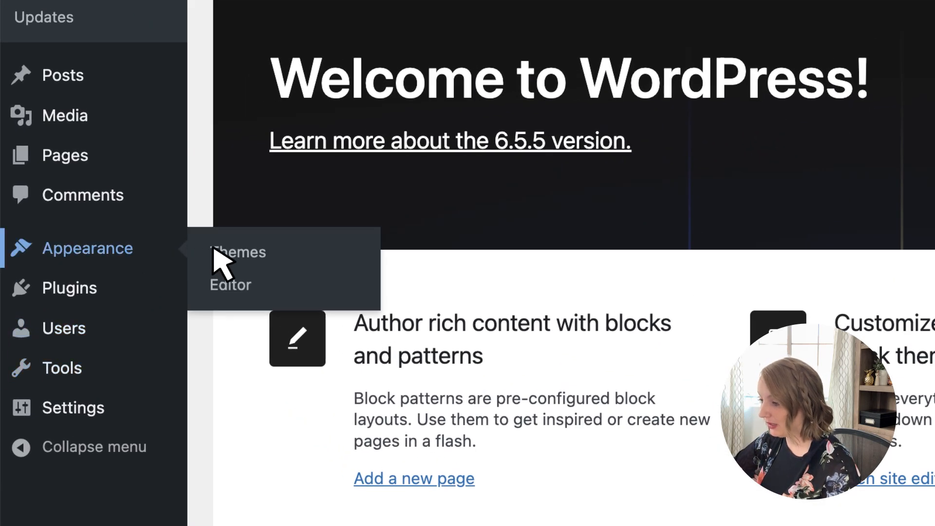
{"action": "left_click", "coordinate": [285, 253]}
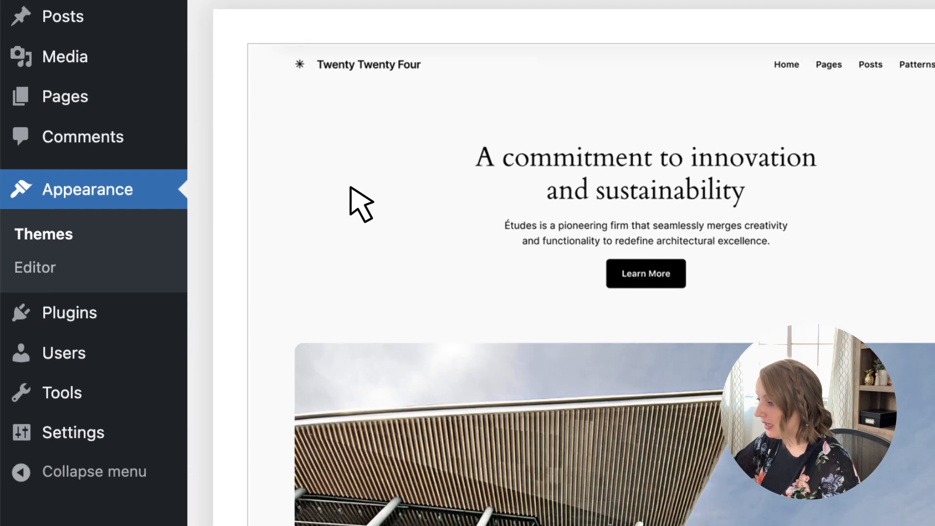
{"action": "left_click", "coordinate": [520, 70]}
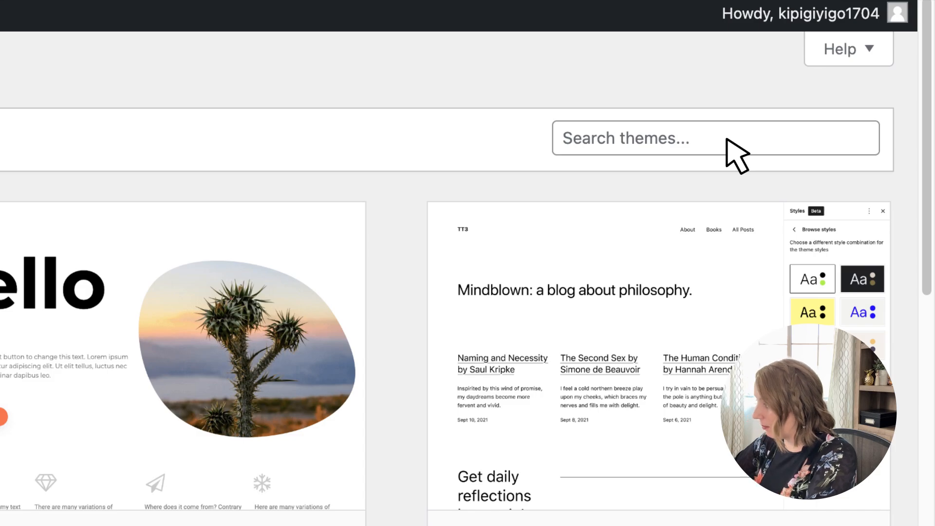
{"action": "left_click", "coordinate": [726, 140]}
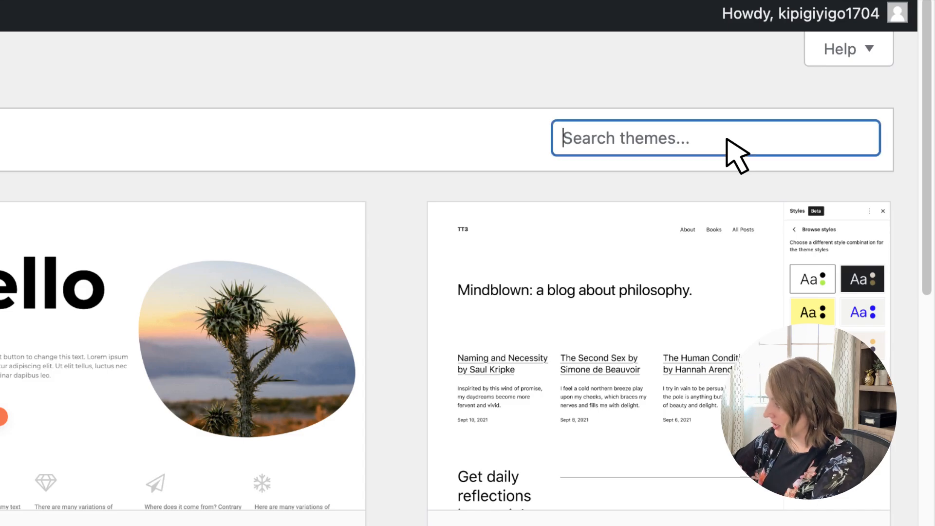
{"action": "type", "text": "kadence"}
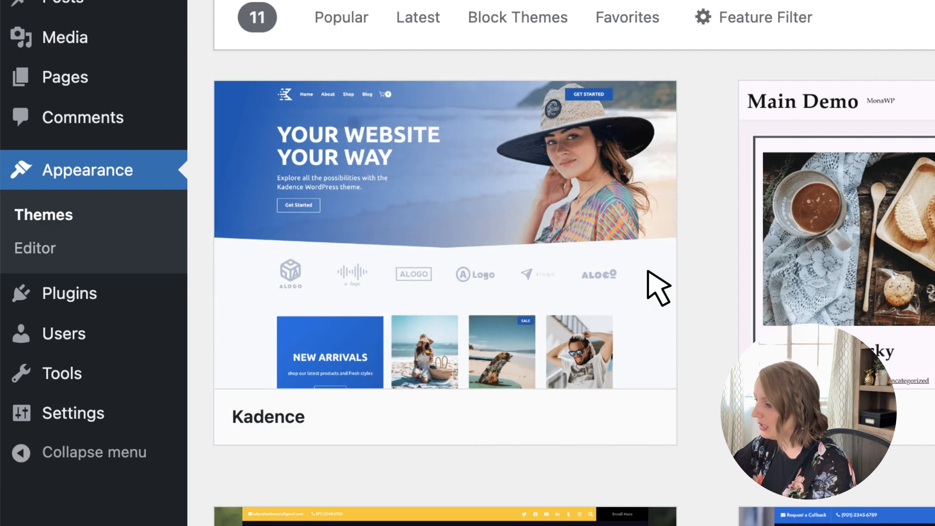
Step: Install and activate the Kadence theme
{"action": "mouse_move", "coordinate": [649, 272]}
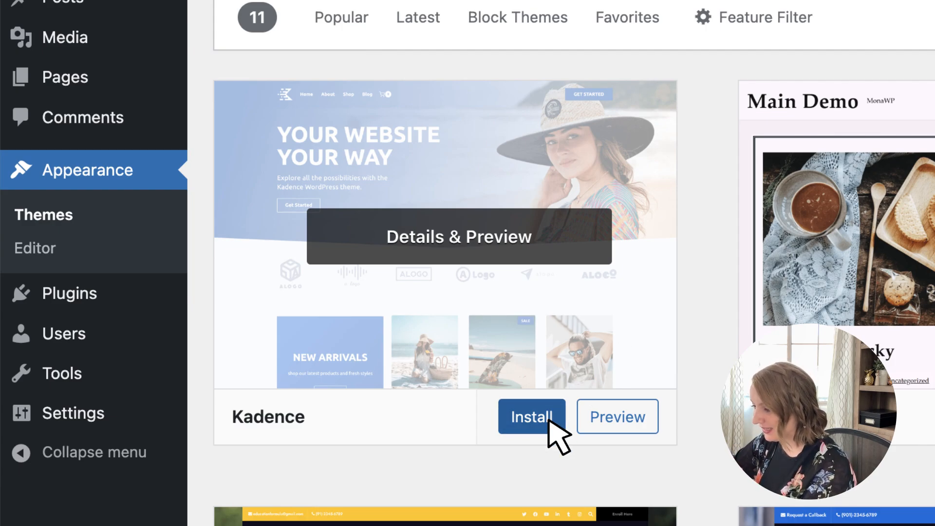
{"action": "left_click", "coordinate": [531, 417]}
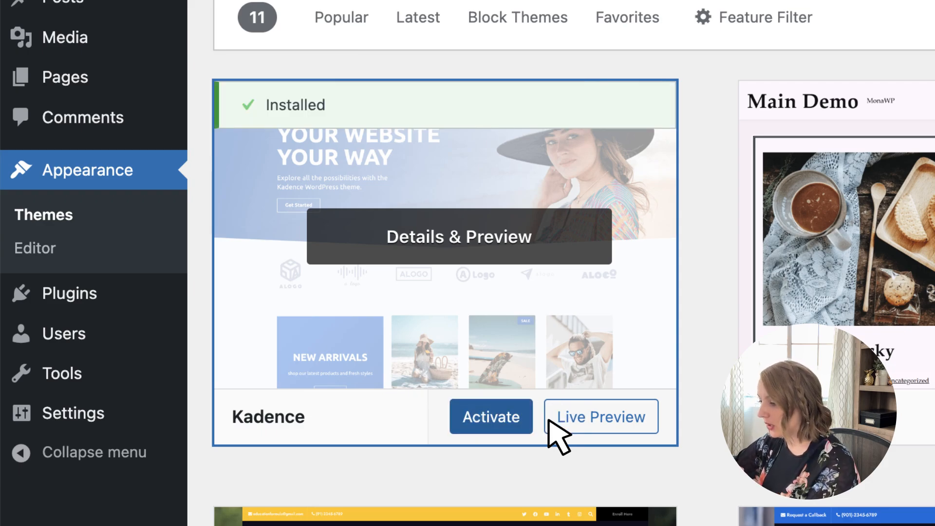
{"action": "left_click", "coordinate": [522, 423]}
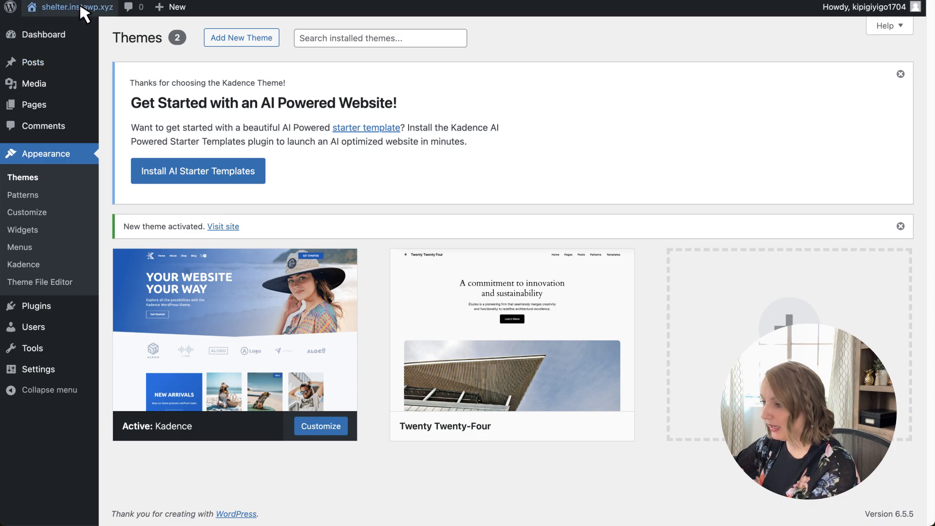
Step: View the site's front end in a separate browser tab with the new theme, and return to the theme management page
{"action": "mouse_move", "coordinate": [73, 8]}
{"action": "right_click", "coordinate": [58, 29]}
{"action": "left_click", "coordinate": [165, 35]}
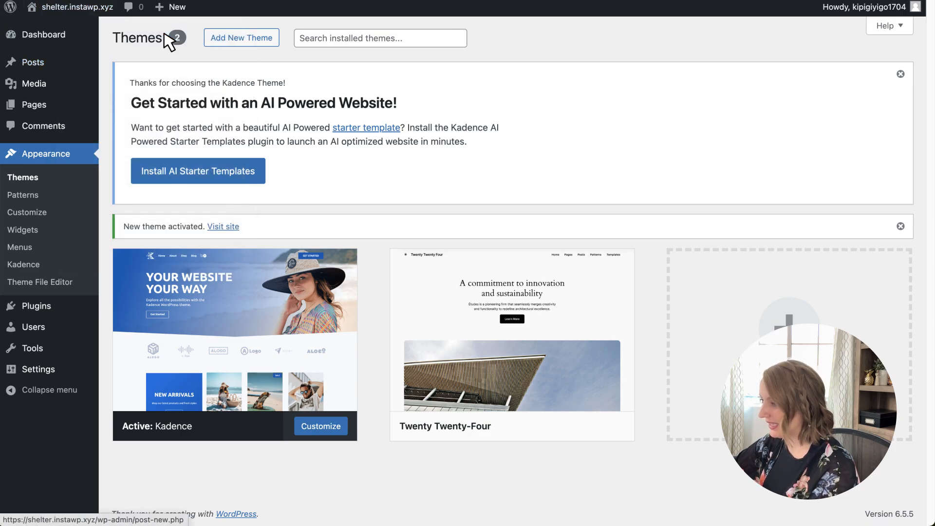
{"action": "key", "text": "ctrl+Tab"}
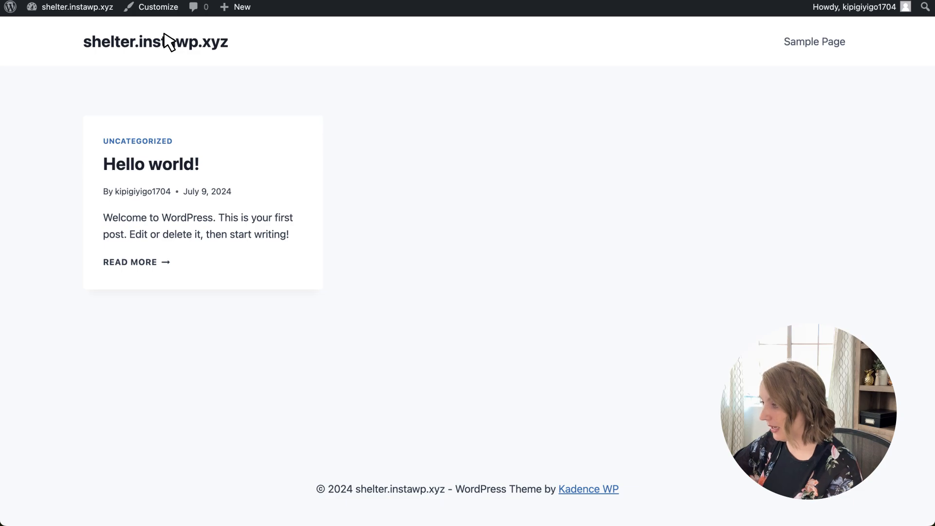
{"action": "key", "text": "super+w"}
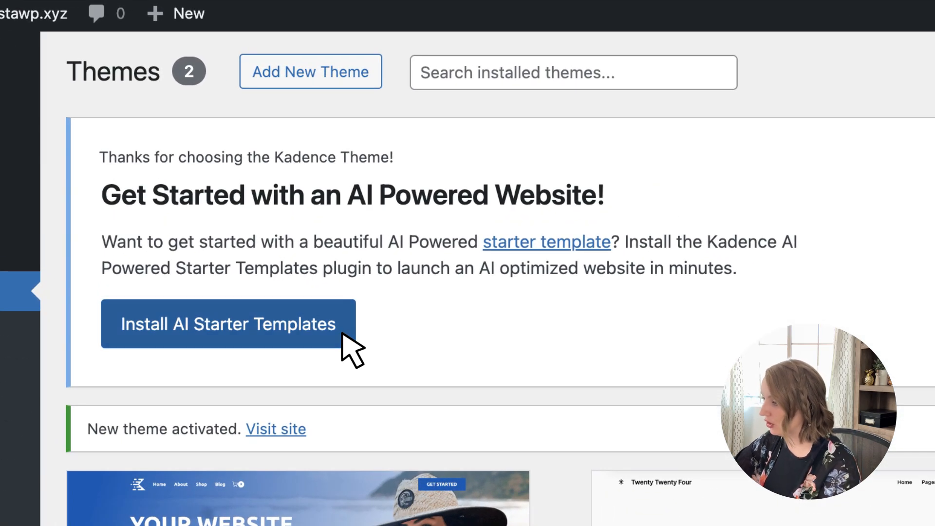
Step: Install AI Starter Templates, activate Kadence AI with the free limited-use plan, and continue past the wizard's introduction
{"action": "left_click", "coordinate": [343, 334]}
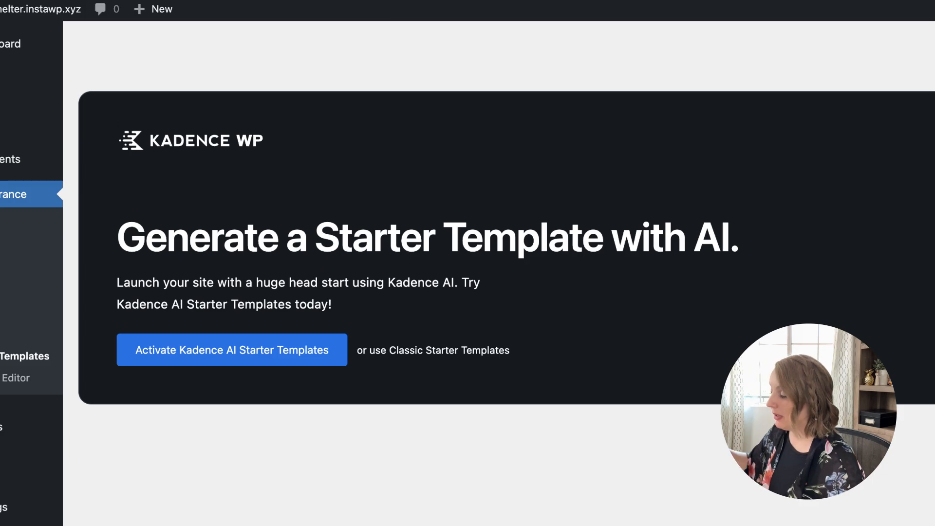
{"action": "left_click", "coordinate": [232, 350]}
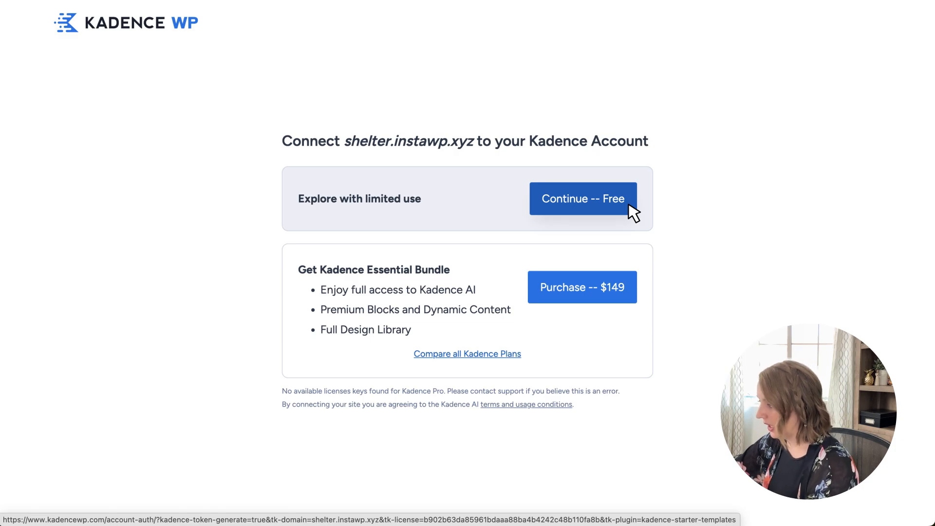
{"action": "left_click", "coordinate": [634, 212]}
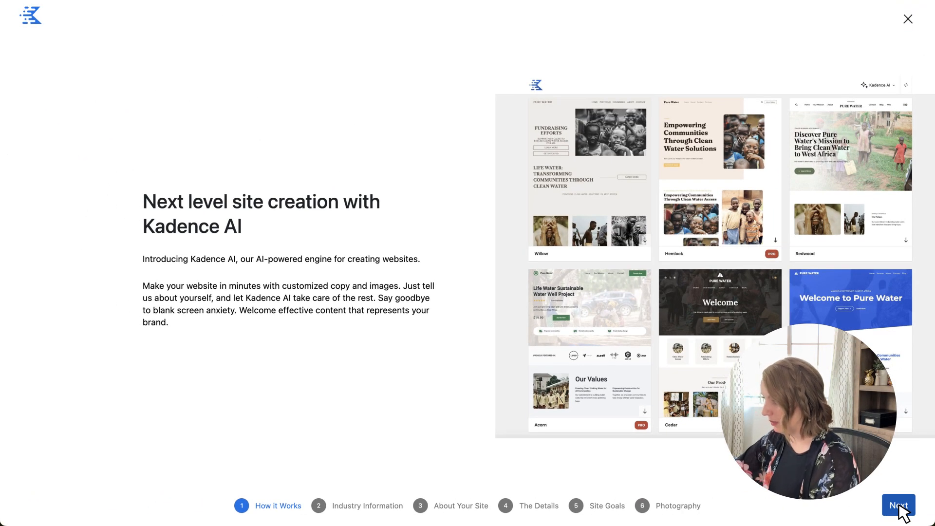
{"action": "left_click", "coordinate": [898, 506]}
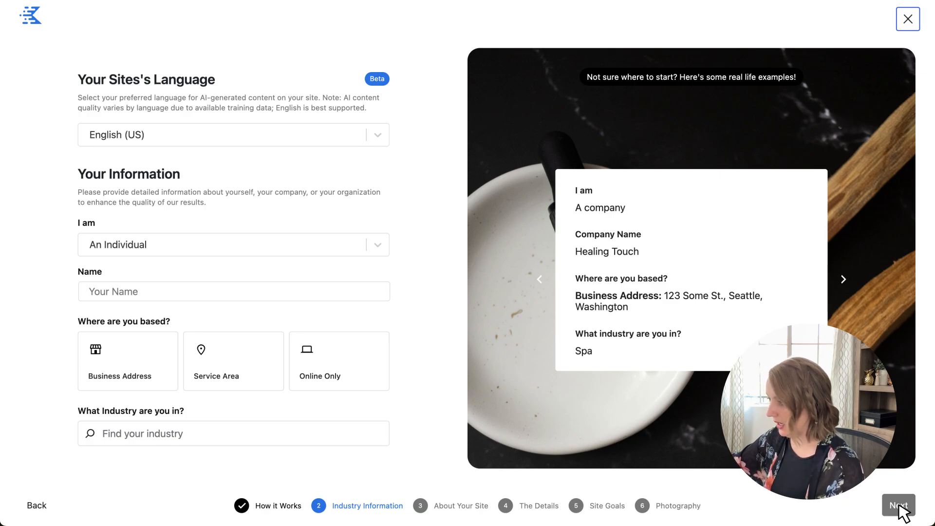
Step: Look through the available site languages without changing the selection
{"action": "left_click", "coordinate": [197, 134]}
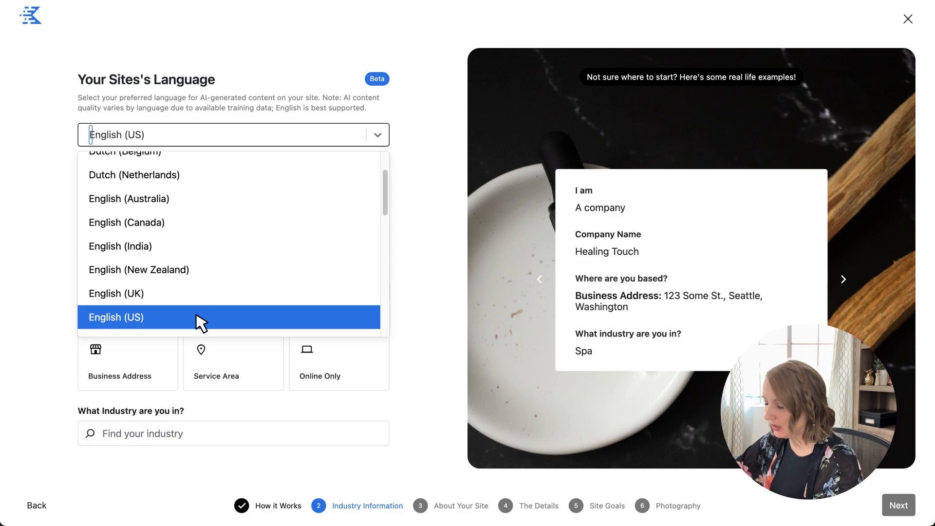
{"action": "scroll", "coordinate": [195, 316], "scroll_direction": "up", "scroll_amount": 1}
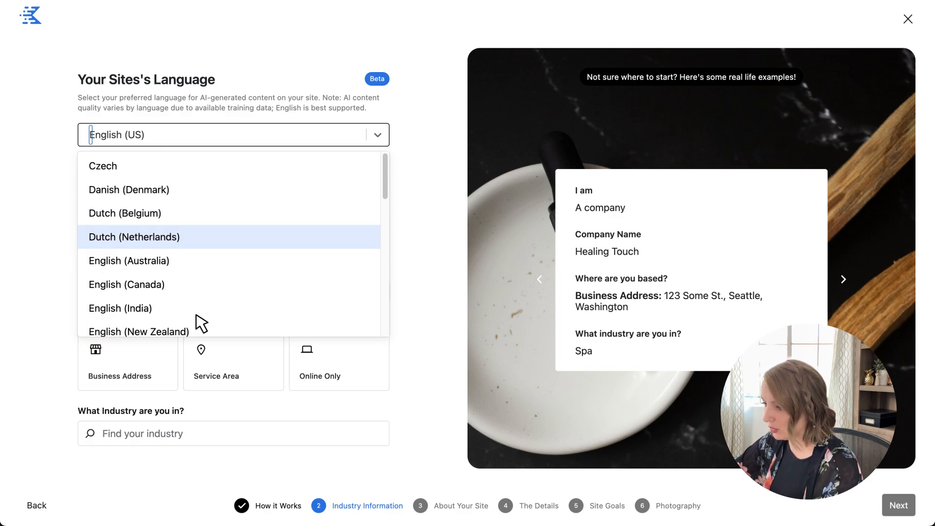
{"action": "scroll", "coordinate": [196, 315], "scroll_direction": "down", "scroll_amount": 5}
{"action": "scroll", "coordinate": [200, 323], "scroll_direction": "down", "scroll_amount": 5}
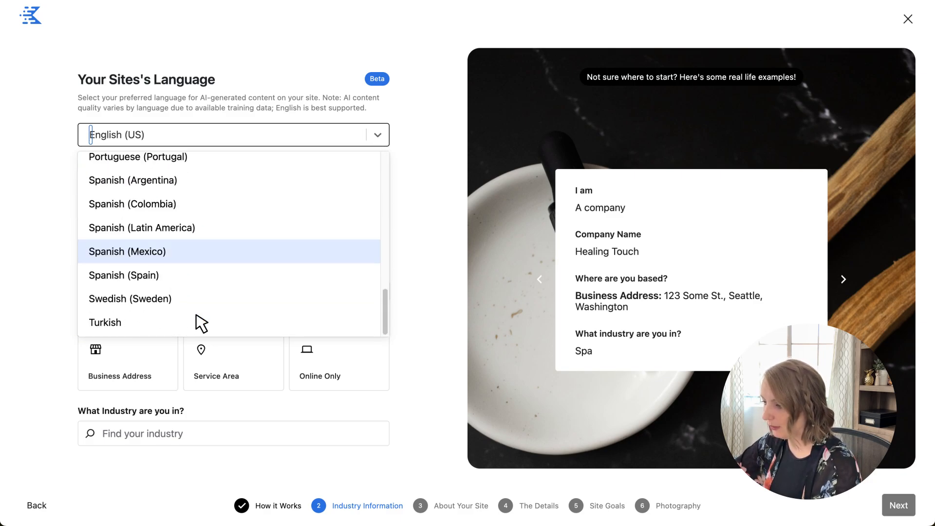
{"action": "scroll", "coordinate": [200, 323], "scroll_direction": "up", "scroll_amount": 10}
{"action": "key", "text": "Escape"}
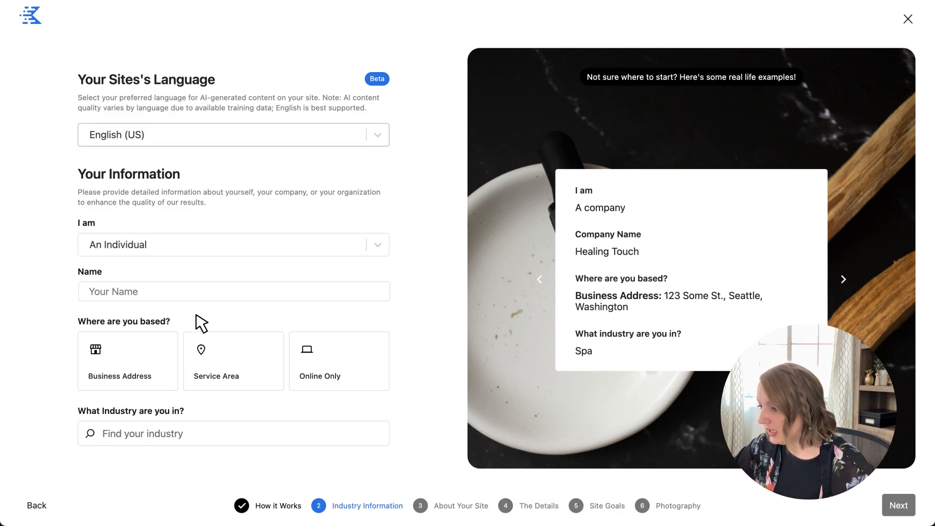
Step: Identify the site owner as A Company and enter the company name HappyTails Shelter
{"action": "left_click", "coordinate": [223, 251]}
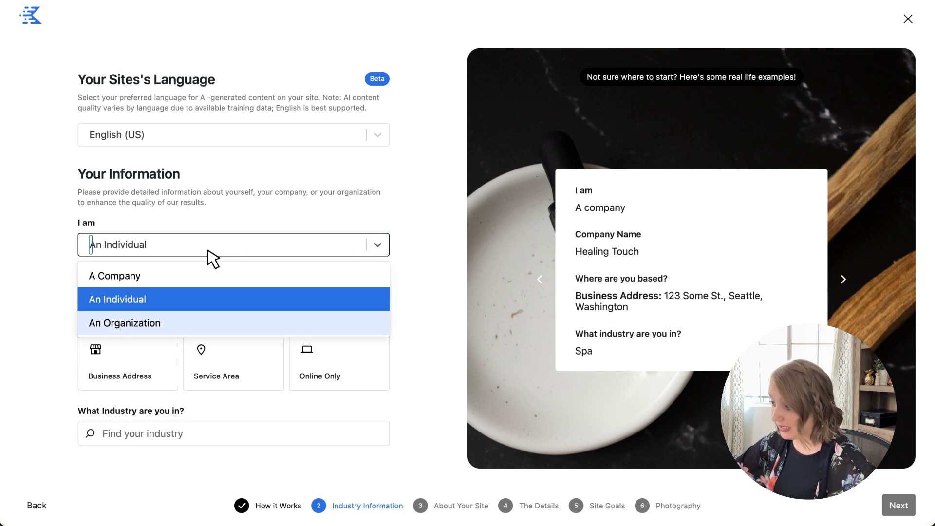
{"action": "left_click", "coordinate": [182, 279]}
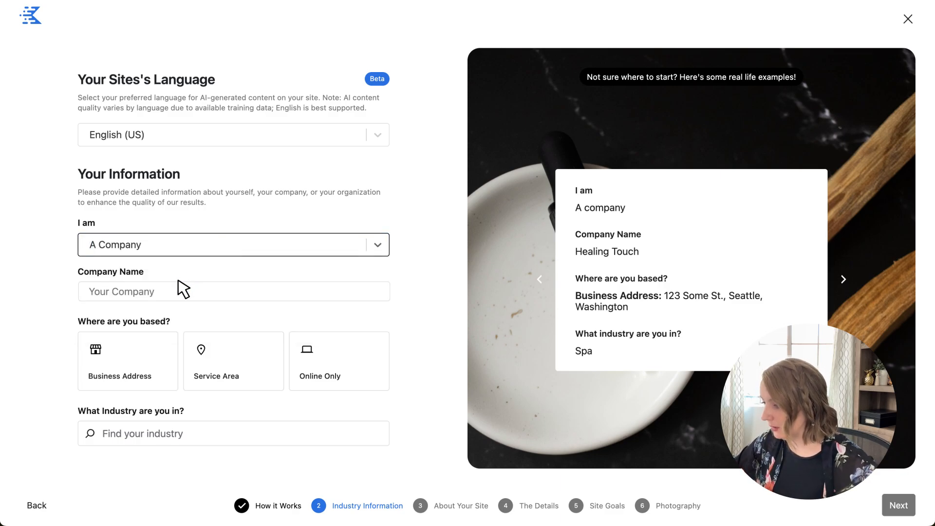
{"action": "left_click", "coordinate": [174, 295]}
{"action": "type", "text": "Happ"}
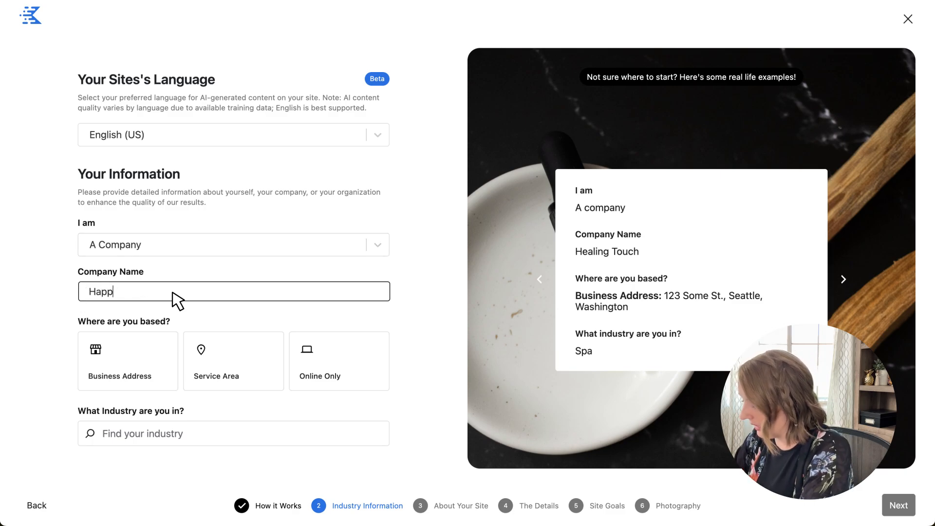
{"action": "type", "text": "yTails Sh"}
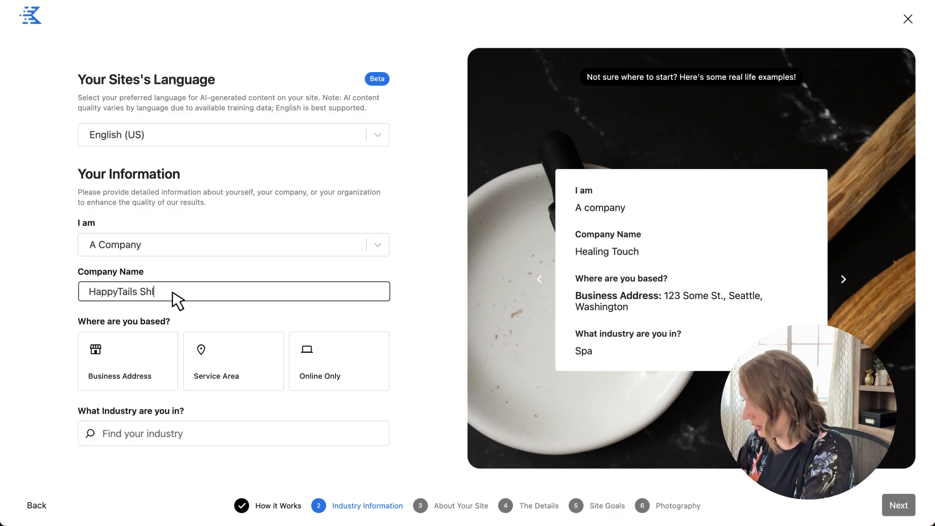
{"action": "type", "text": "elter"}
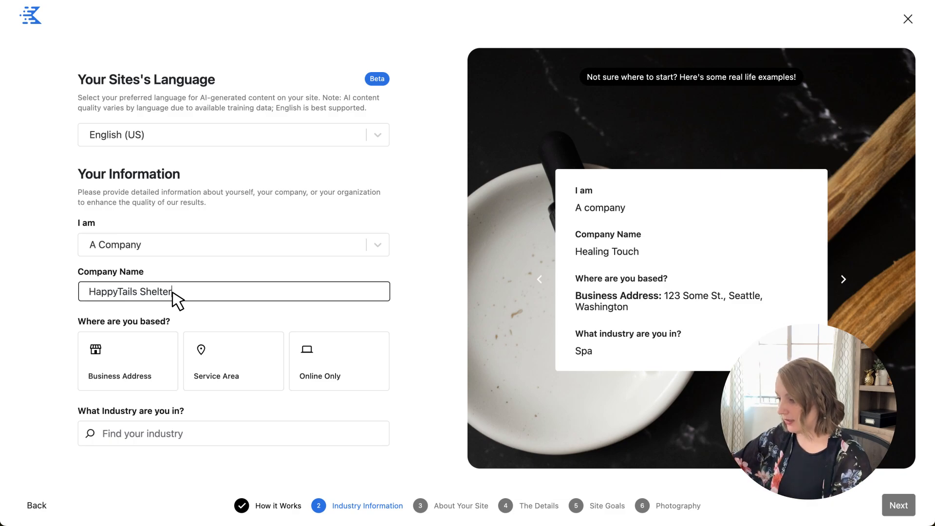
Step: Choose Business Address as the company's base and fill in its location with the street address, city and state
{"action": "left_click", "coordinate": [155, 355]}
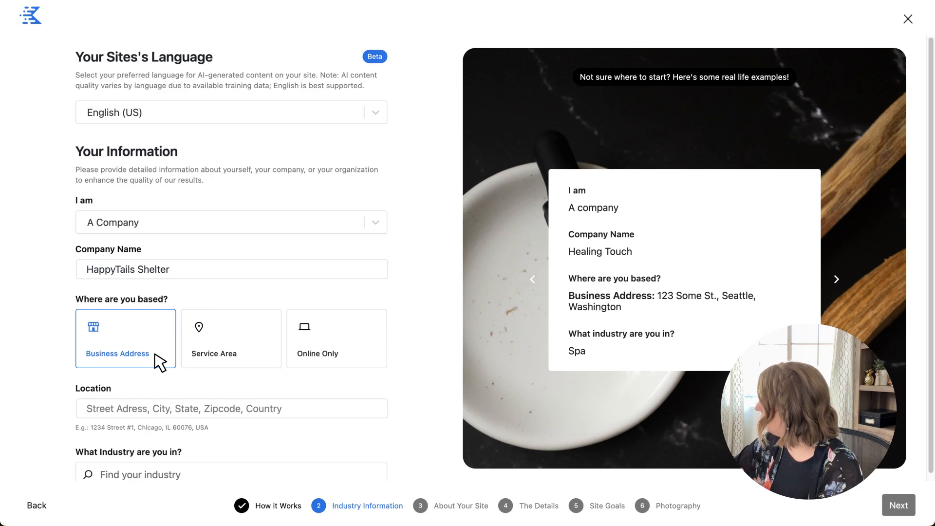
{"action": "left_click", "coordinate": [299, 415]}
{"action": "type", "text": "115 Main St, Missoula, MT"}
Step: Look through the industries matching "pet", narrow the search to "pet ad" and choose Pet Adoption Service
{"action": "scroll", "coordinate": [299, 415], "scroll_direction": "down", "scroll_amount": 1}
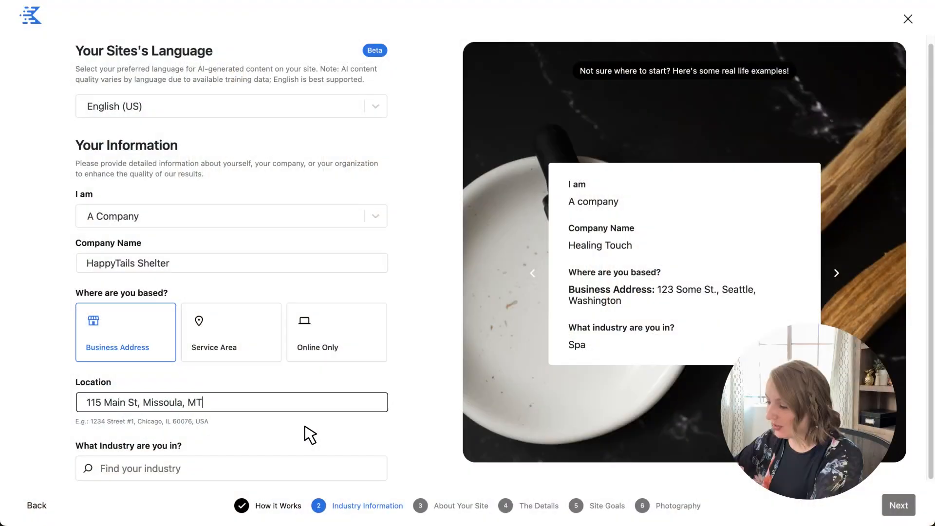
{"action": "left_click", "coordinate": [307, 469]}
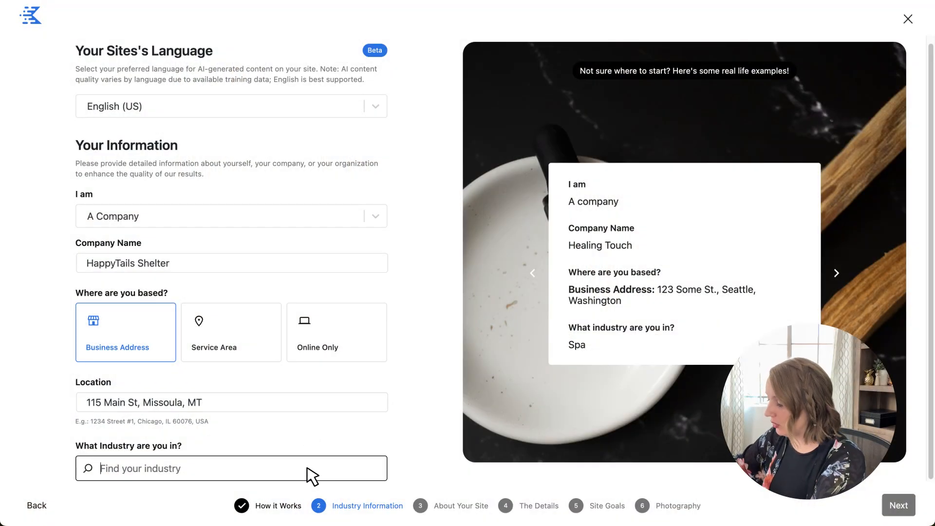
{"action": "type", "text": "pet"}
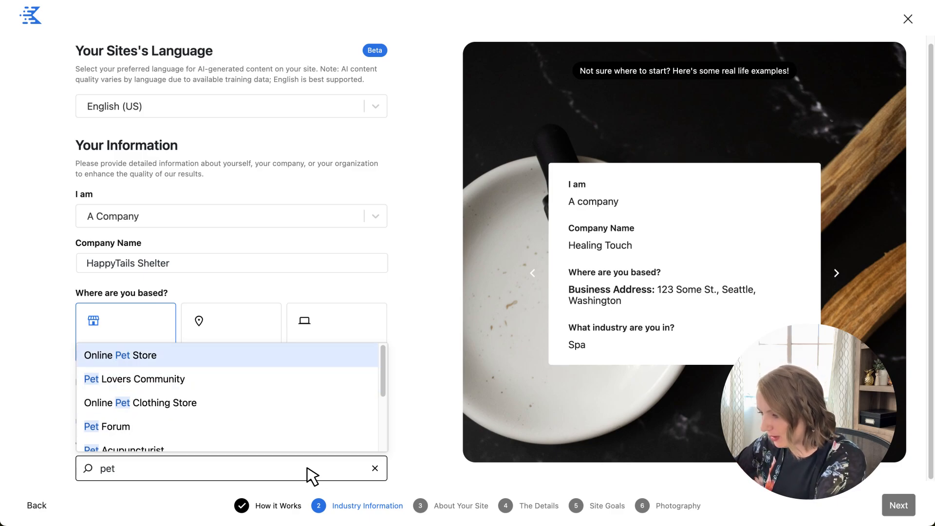
{"action": "key", "text": "Down"}
{"action": "key", "text": "Down"}
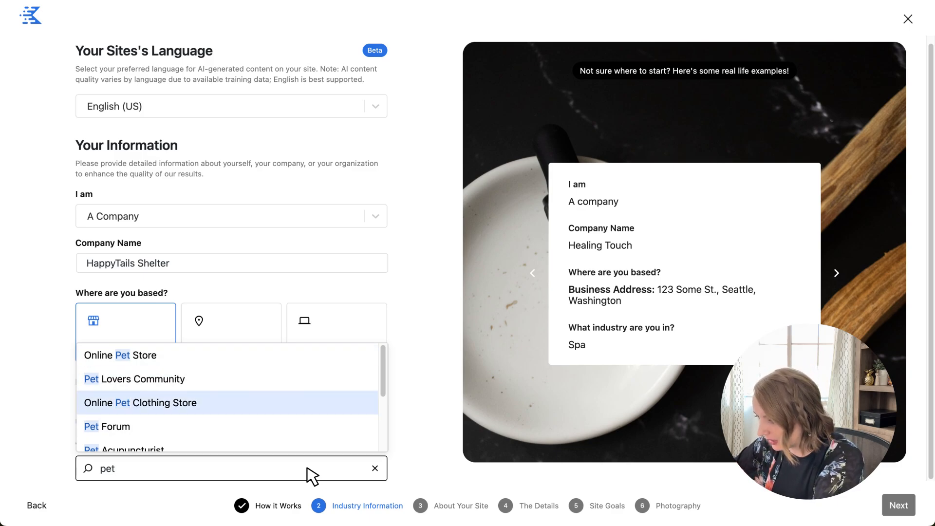
{"action": "key", "text": "Down"}
{"action": "key", "text": "Up"}
{"action": "key", "text": "Up"}
{"action": "key", "text": "Down"}
{"action": "key", "text": "Up"}
{"action": "scroll", "coordinate": [302, 386], "scroll_direction": "down", "scroll_amount": 3}
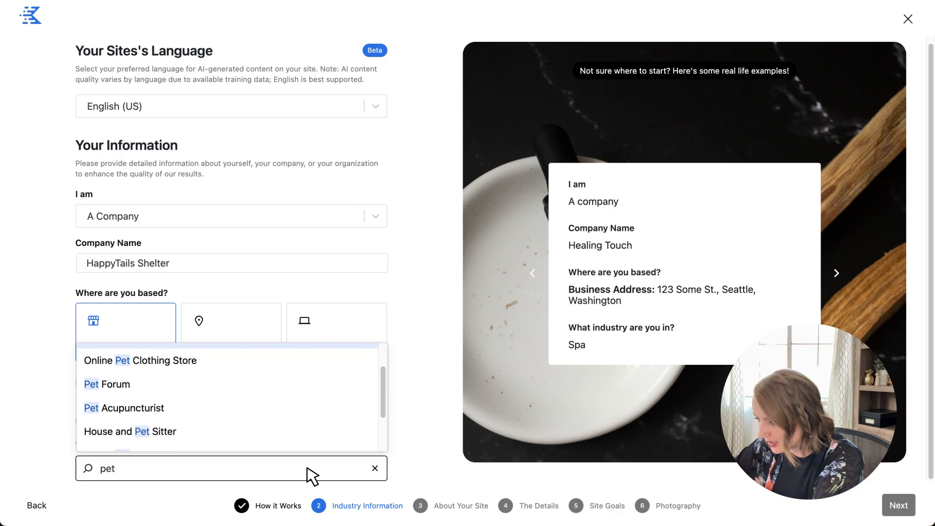
{"action": "type", "text": "ad"}
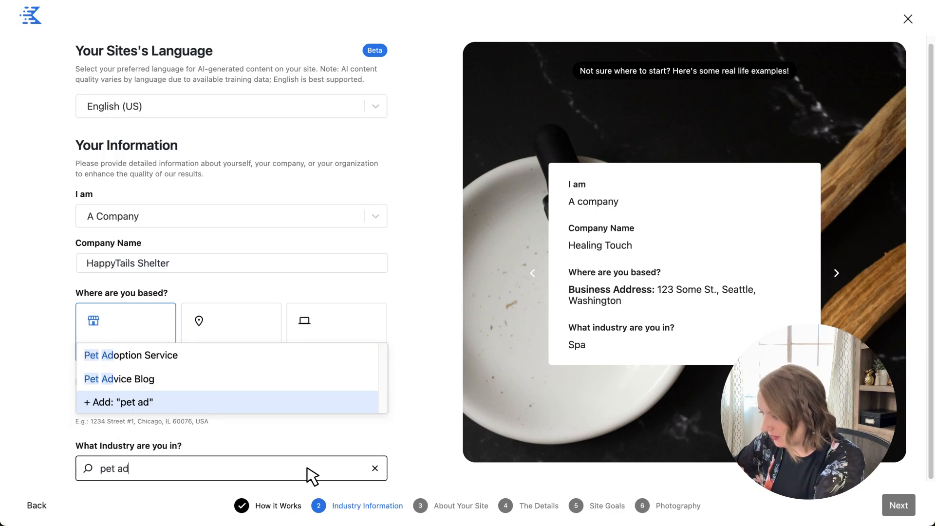
{"action": "left_click", "coordinate": [215, 361]}
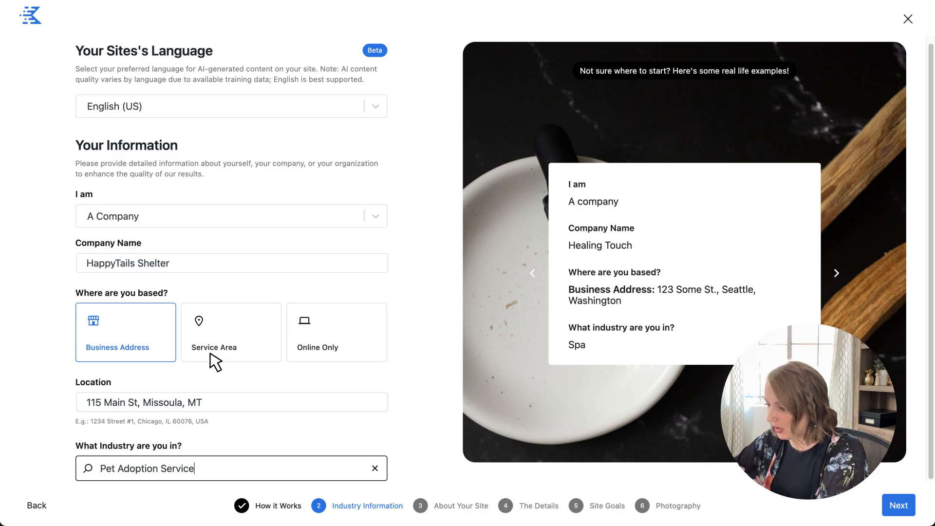
Step: Replace the chosen industry with a search for "pet shel"
{"action": "key", "text": "ctrl+shift+Left"}
{"action": "key", "text": "ctrl+shift+Left"}
{"action": "key", "text": "ctrl+shift+Left"}
{"action": "type", "text": "pet shel"}
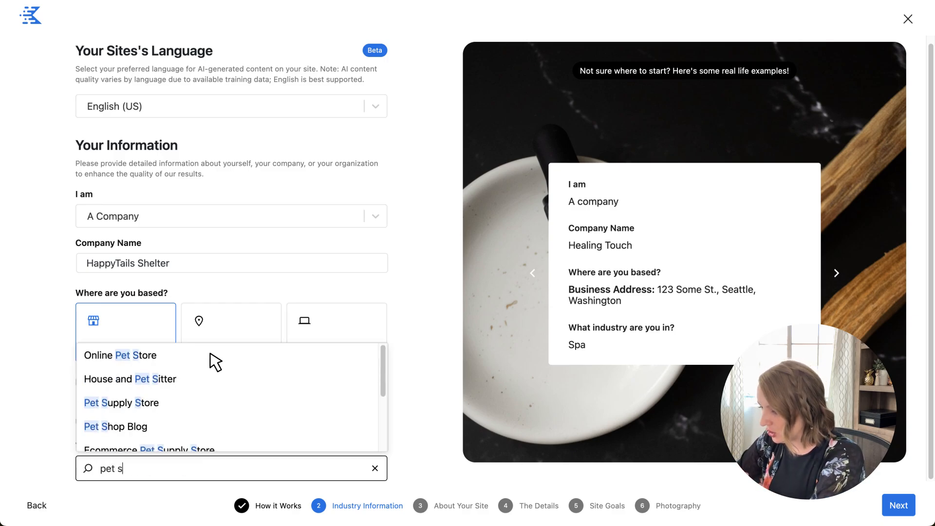
Step: Replace the industry search with "animal", choose Animal Adoption Organization and continue to the About Your Site page
{"action": "key", "text": "shift+Left"}
{"action": "key", "text": "shift+Left"}
{"action": "key", "text": "shift+Left"}
{"action": "key", "text": "shift+Left"}
{"action": "key", "text": "shift+Left"}
{"action": "key", "text": "shift+Left"}
{"action": "key", "text": "shift+Left"}
{"action": "key", "text": "shift+Left"}
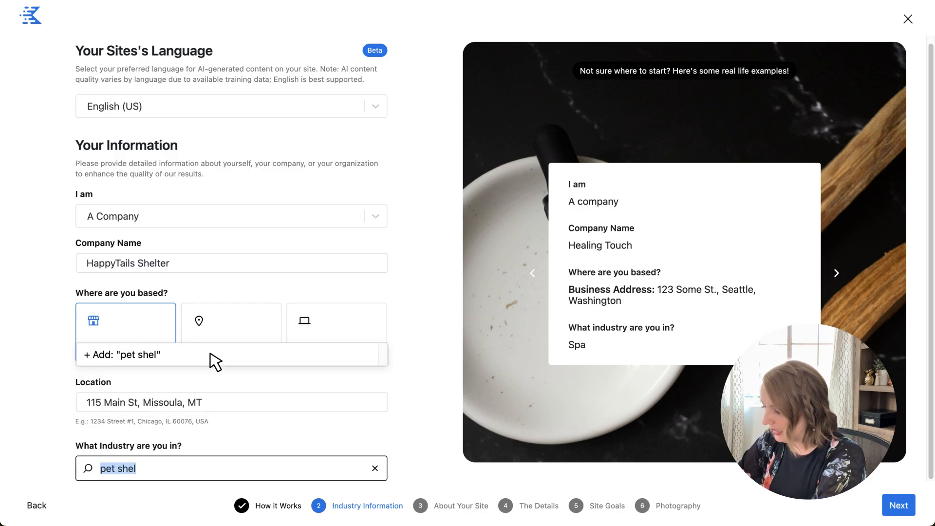
{"action": "type", "text": "animal"}
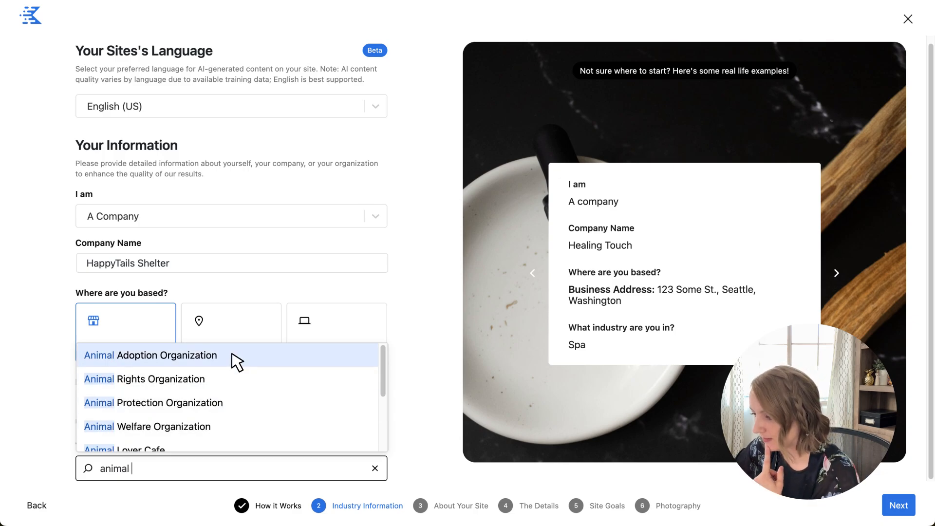
{"action": "left_click", "coordinate": [232, 355]}
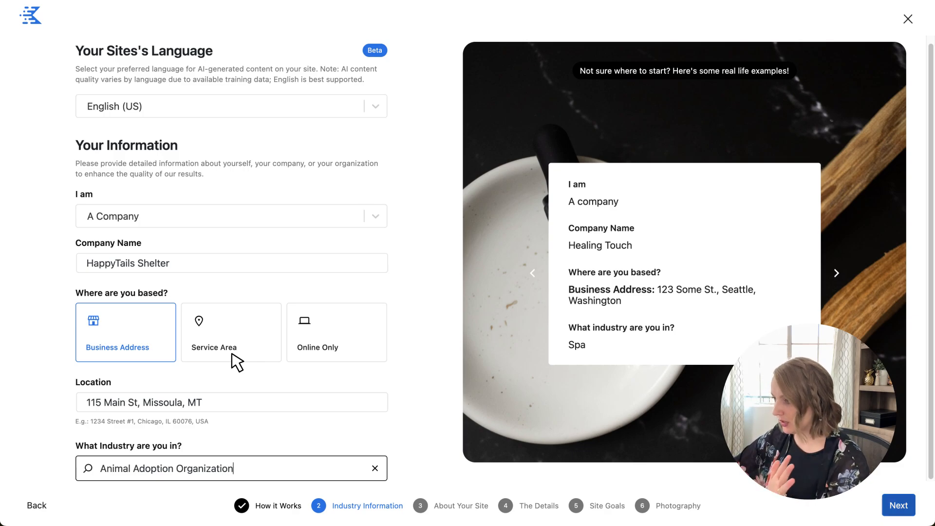
{"action": "left_click", "coordinate": [898, 505]}
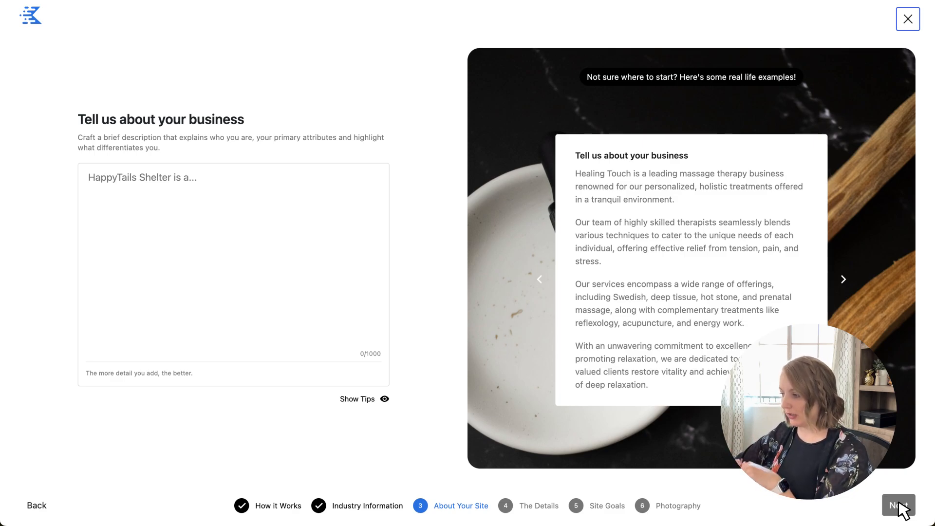
Step: Show the writing tips and fill in the full business description, starting "Established in 2010, Happy Tails Shelter is dedicated to rescuing, rehabilitating, and rehoming abandoned and neglected animals"
{"action": "left_click", "coordinate": [384, 399]}
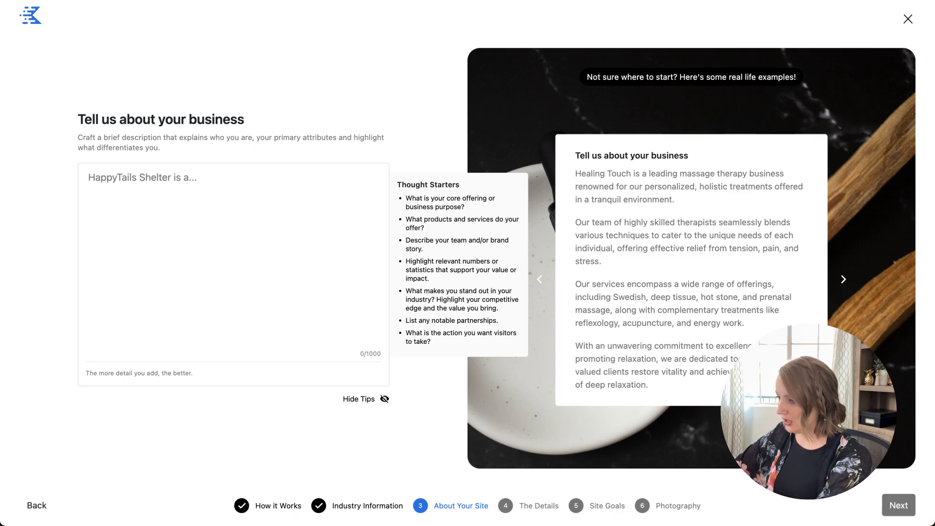
{"action": "type", "text": "Established in 2010, Happy Tails Shelter is dedicated to rescuing, rehabilitating, and rehoming abandoned and neglected animals in our community. Located in Missoula, MT, we provide a safe haven for dogs, cats, and small animals until they find their forever families. At Happy Tails Shelter, we believe that every animal deserves a second chance. Our passionate team of veterinarians, animal behaviorists, and volunteers work tirelessly to ensure the well-being of every pet in our care. We provide comprehensive medical care, behavioral training, and socialization to prepare our animals for adoption. Our mission extends beyond just rescuing animals; we are committed to educating the public about responsible pet ownership and the importance of spaying and neutering. Through our community outreach programs, school visits, and pet care workshops, we strive to make a positive impact on the lives of both animals and people. Happy Tails Shelter is funded entirely by donations and fundraising events. We are grateful for the support of our community, which allows us to continue our life-saving work. Whether you're looking to adopt a new furry friend, volunteer your time, or make a donation, we welcome you to join the Happy Tails family and help us create a world where every animal is cherished and loved. Visit us today and see the difference a happy tail can make!"}
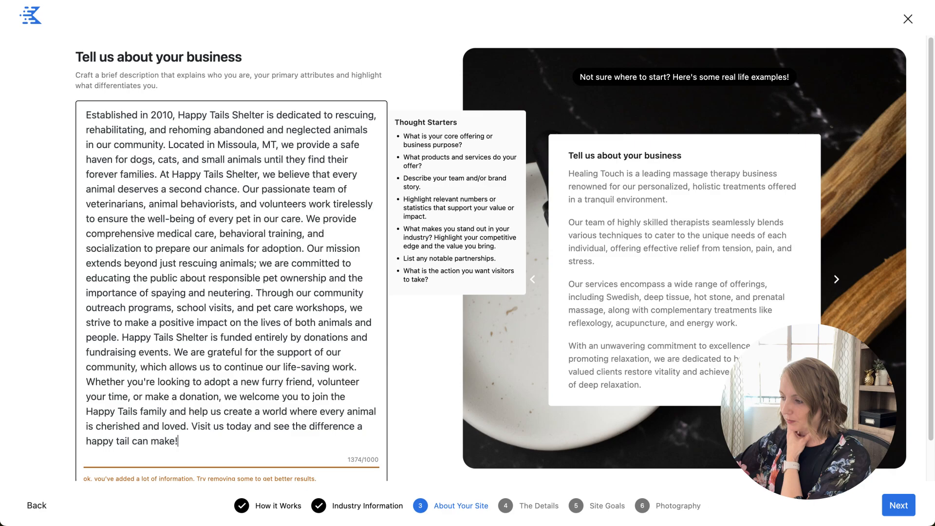
{"action": "scroll", "coordinate": [504, 259], "scroll_direction": "down", "scroll_amount": 2}
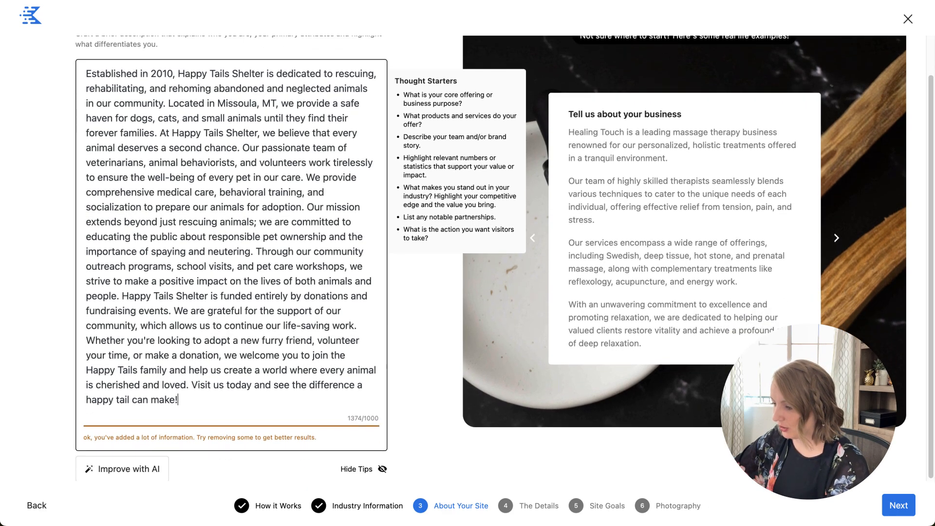
{"action": "left_click_drag", "start_coordinate": [84, 437], "coordinate": [308, 437]}
{"action": "left_click", "coordinate": [309, 436]}
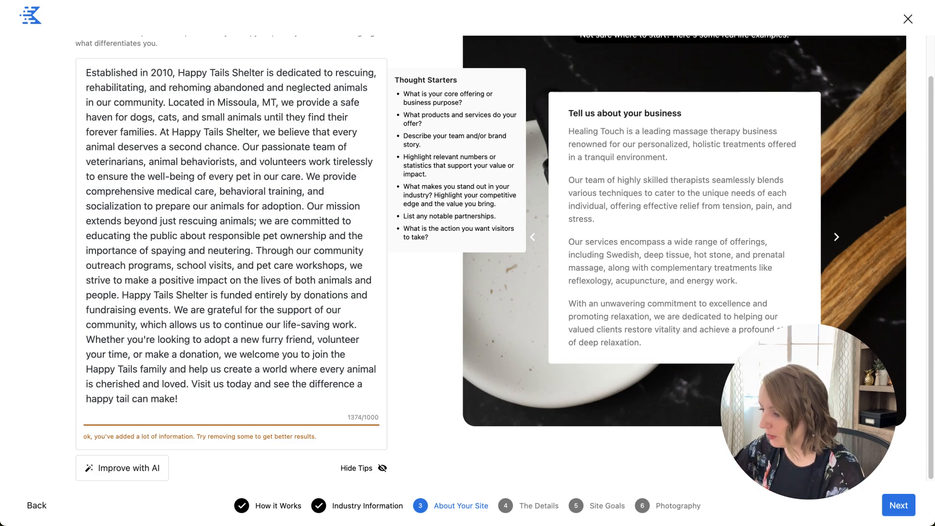
Step: Remove everything after the description's first sentence, from "Located in Missoula, MT" to the end, and paste it back
{"action": "left_click_drag", "start_coordinate": [178, 399], "coordinate": [167, 102]}
{"action": "key", "text": "super+c"}
{"action": "right_click", "coordinate": [196, 112]}
{"action": "key", "text": "Escape"}
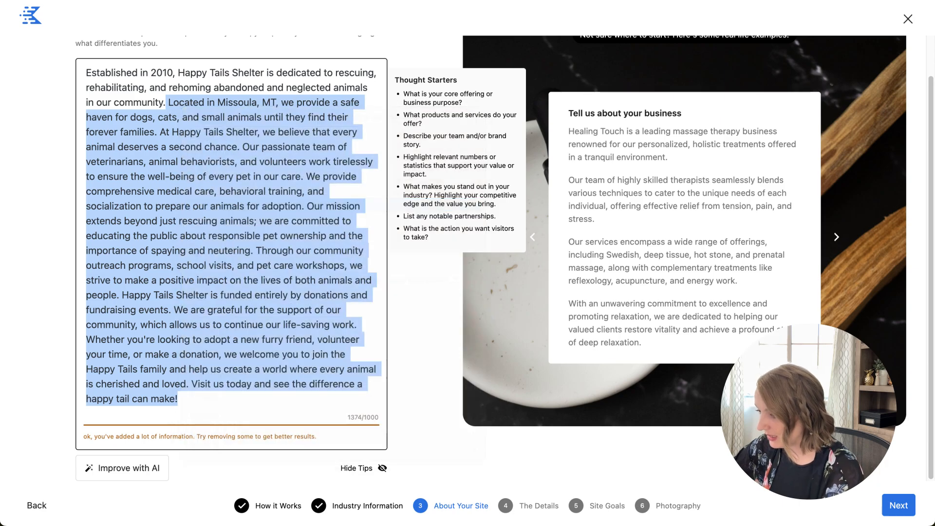
{"action": "key", "text": "BackSpace"}
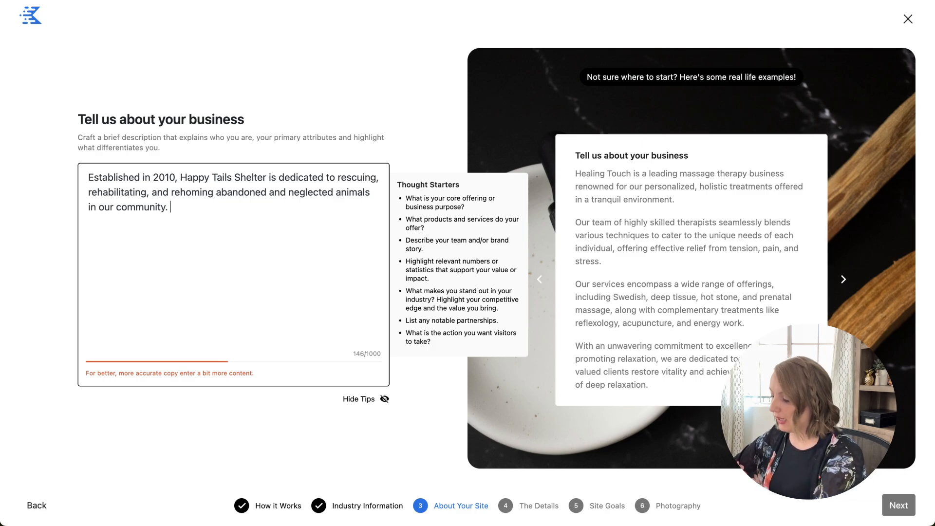
{"action": "key", "text": "super+v"}
Step: Cut the description from "Through our community outreach programs" to the end and paste it back in the same place
{"action": "left_click_drag", "start_coordinate": [179, 441], "coordinate": [256, 293]}
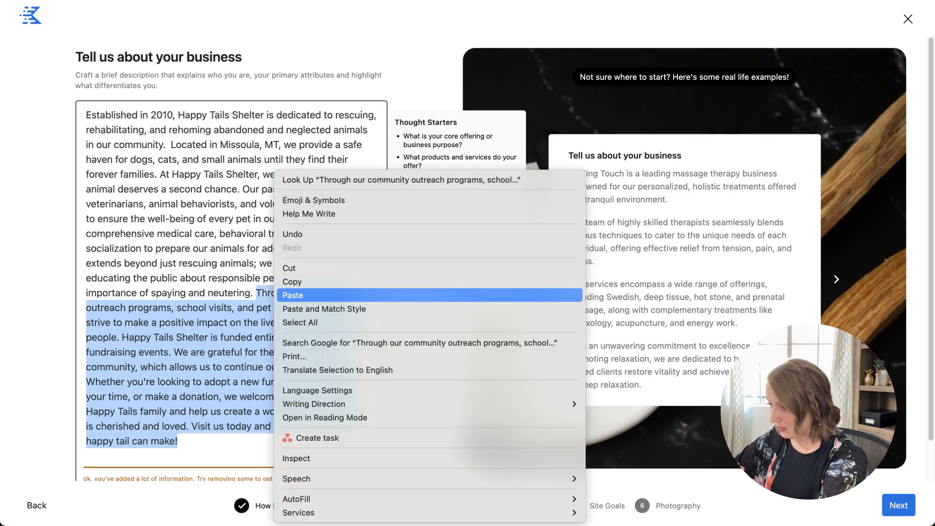
{"action": "right_click", "coordinate": [273, 293]}
{"action": "left_click", "coordinate": [288, 268]}
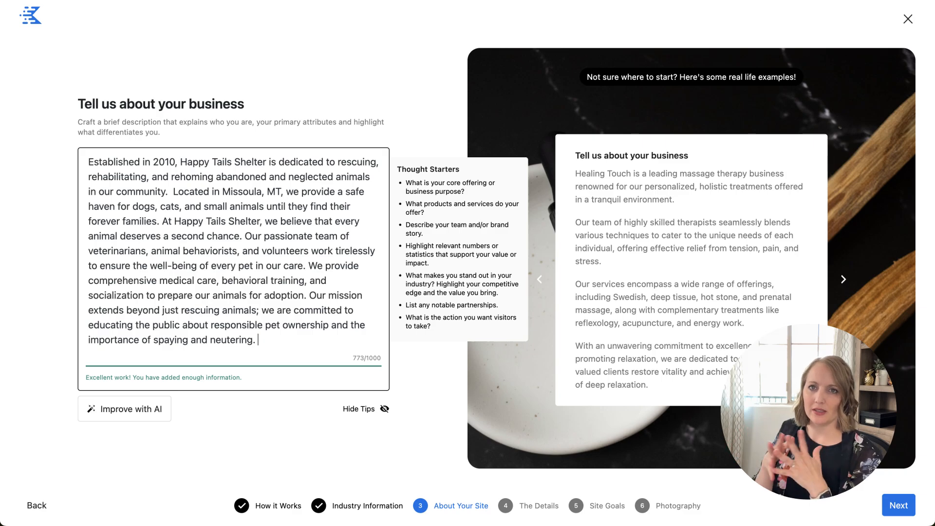
{"action": "mouse_move", "coordinate": [258, 340]}
{"action": "left_mouse_down"}
{"action": "mouse_move", "coordinate": [222, 310]}
{"action": "mouse_move", "coordinate": [259, 340]}
{"action": "left_mouse_up"}
{"action": "key", "text": "ctrl+v"}
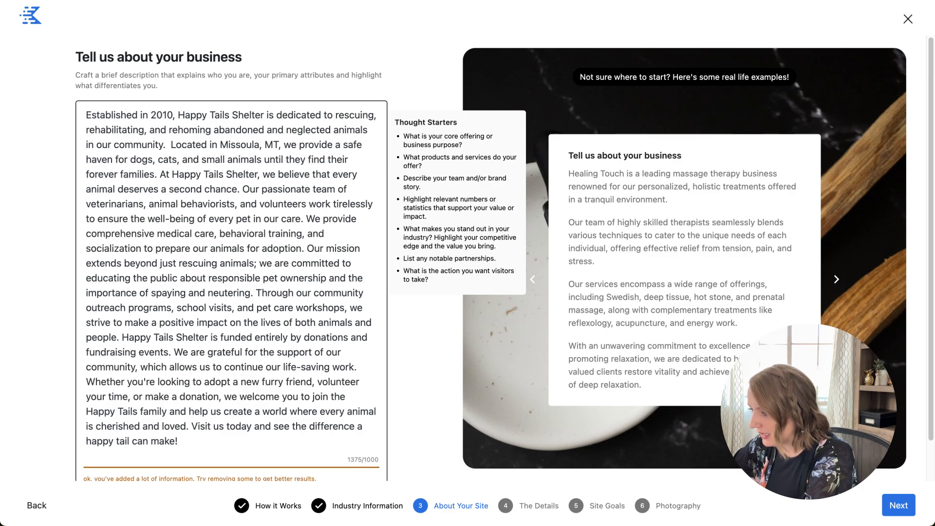
Step: Shorten "dogs, cats, and small animals" in the description to "dogs and cats"
{"action": "key", "text": "shift+Left"}
{"action": "key", "text": "shift+Left"}
{"action": "key", "text": "shift+Left"}
{"action": "key", "text": "shift+Left"}
{"action": "key", "text": "shift+Left"}
{"action": "key", "text": "shift+Left"}
{"action": "key", "text": "shift+Left"}
{"action": "key", "text": "shift+Left"}
{"action": "key", "text": "shift+Left"}
{"action": "key", "text": "shift+Left"}
{"action": "key", "text": "shift+Left"}
{"action": "key", "text": "shift+Left"}
{"action": "key", "text": "shift+Left"}
{"action": "key", "text": "shift+Left"}
{"action": "key", "text": "shift+Left"}
{"action": "key", "text": "shift+Left"}
{"action": "key", "text": "shift+Left"}
{"action": "key", "text": "shift+Left"}
{"action": "key", "text": "shift+Left"}
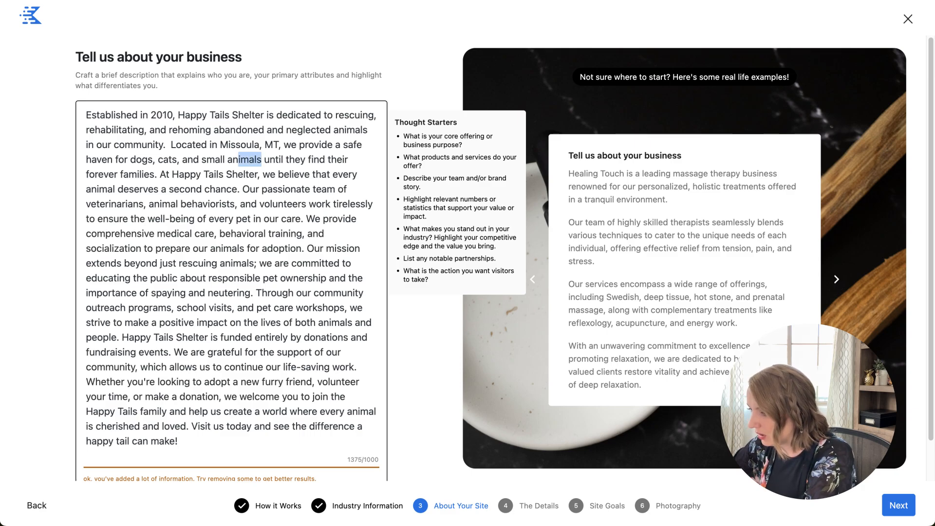
{"action": "key", "text": "BackSpace"}
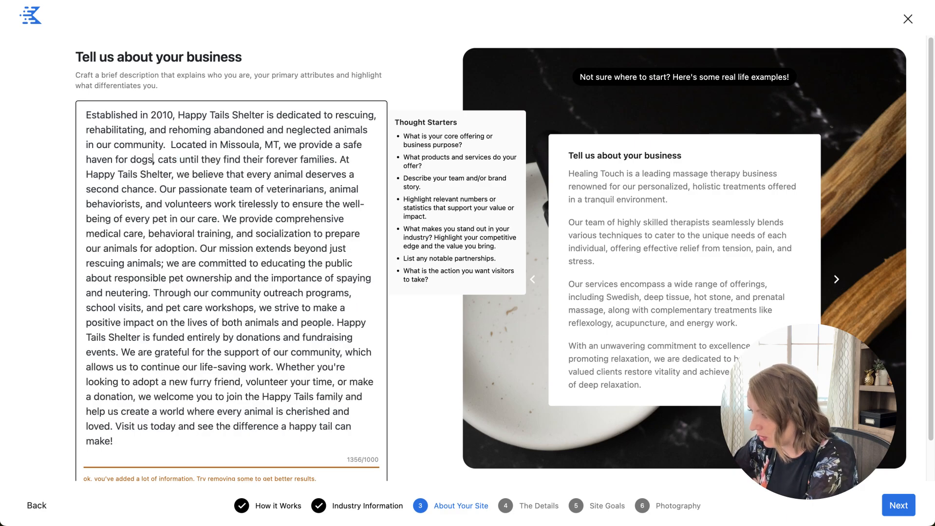
{"action": "key", "text": "shift+Right"}
{"action": "key", "text": "shift+Right"}
{"action": "type", "text": "and"}
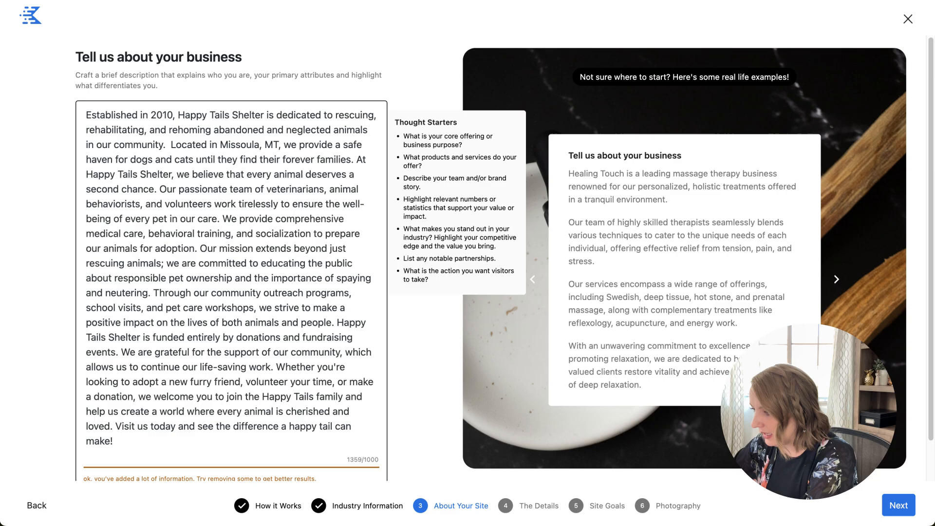
Step: Replace "At Happy Tails Shelter, we" with "We" at the start of the sentence about second chances
{"action": "left_click_drag", "start_coordinate": [357, 160], "coordinate": [183, 189]}
{"action": "type", "text": "We"}
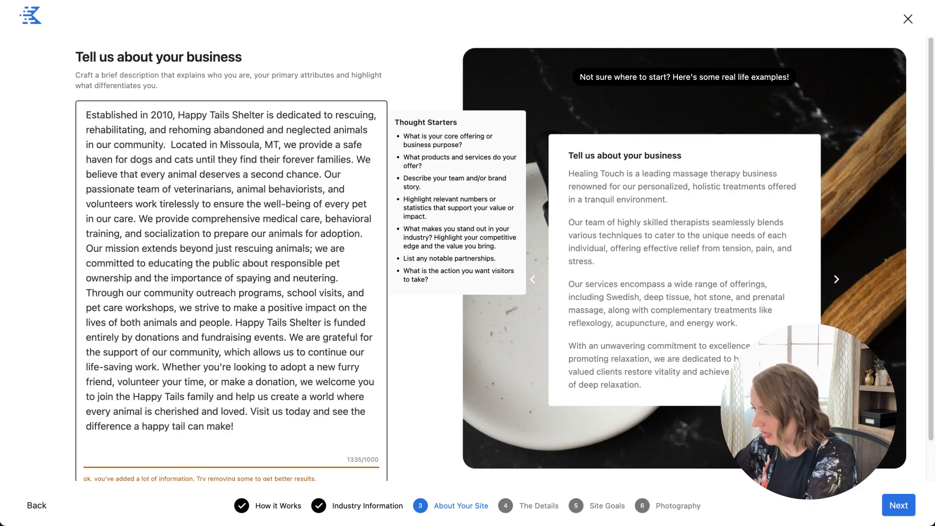
{"action": "left_click_drag", "start_coordinate": [140, 174], "coordinate": [121, 174]}
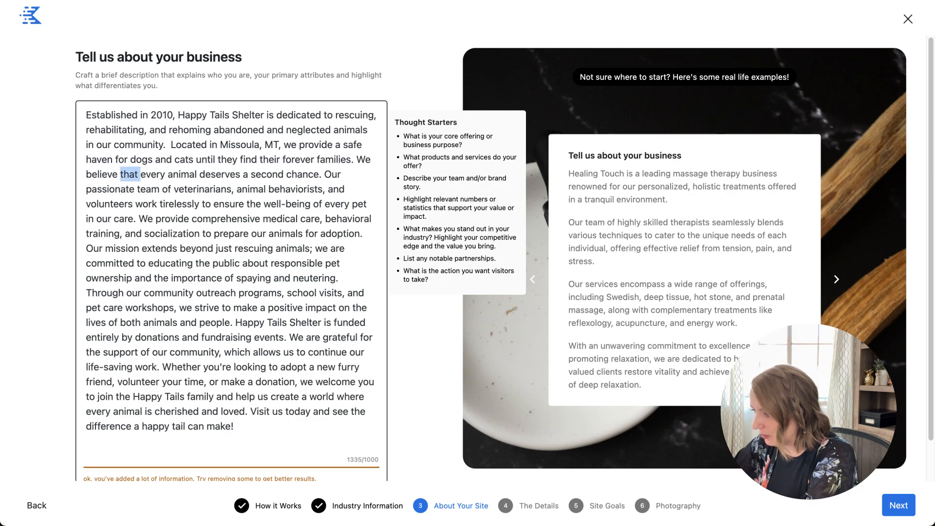
{"action": "left_click", "coordinate": [308, 174]}
{"action": "left_click_drag", "start_coordinate": [322, 174], "coordinate": [357, 159]}
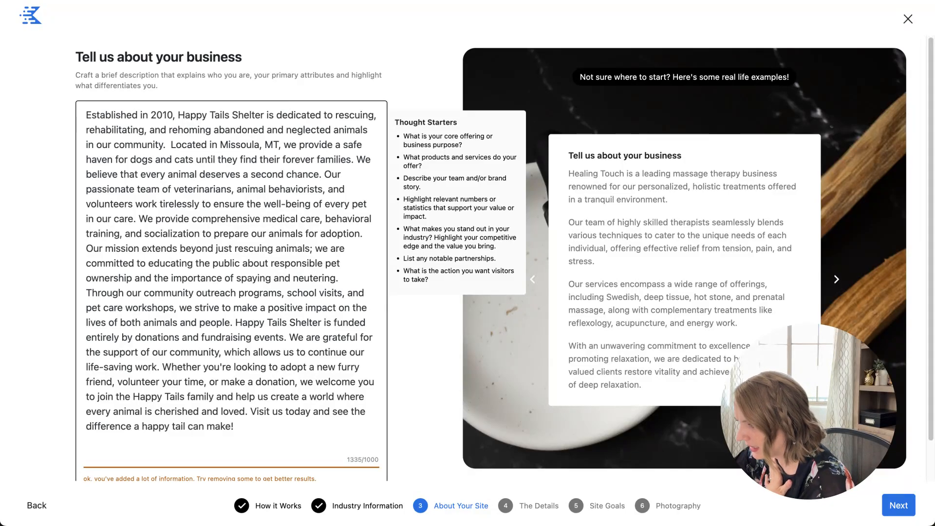
Step: Review the description's sentences on the team and care, the mission, and the community outreach programs for possible cuts
{"action": "left_click_drag", "start_coordinate": [324, 174], "coordinate": [337, 219]}
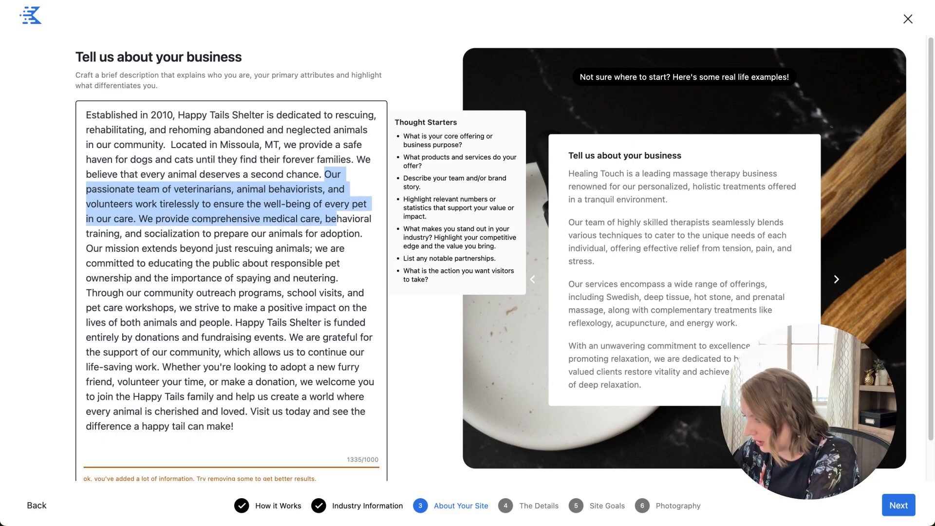
{"action": "left_click_drag", "start_coordinate": [337, 219], "coordinate": [332, 249]}
{"action": "left_click", "coordinate": [333, 249]}
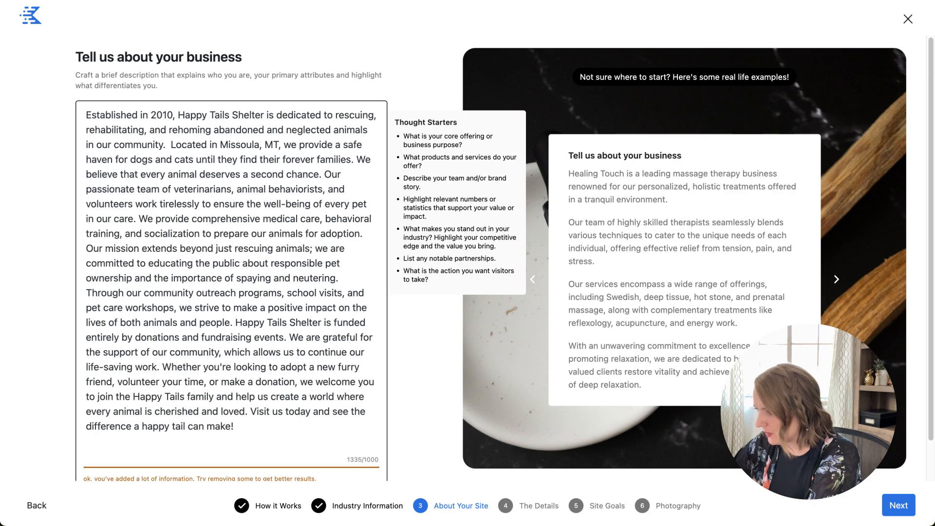
{"action": "left_click_drag", "start_coordinate": [86, 248], "coordinate": [341, 278]}
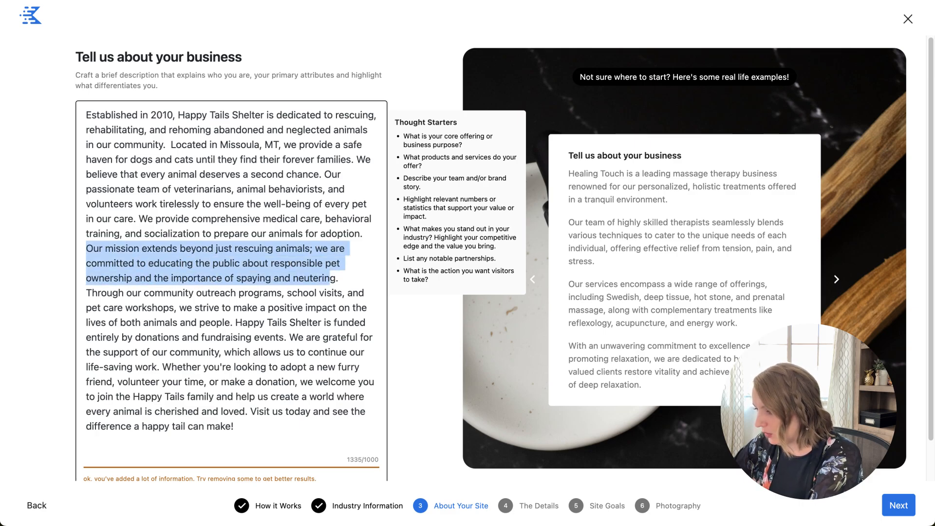
{"action": "mouse_move", "coordinate": [335, 278]}
{"action": "left_mouse_down"}
{"action": "mouse_move", "coordinate": [181, 278]}
{"action": "mouse_move", "coordinate": [312, 278]}
{"action": "mouse_move", "coordinate": [281, 293]}
{"action": "mouse_move", "coordinate": [340, 279]}
{"action": "left_mouse_up"}
{"action": "left_click", "coordinate": [340, 278]}
{"action": "scroll", "coordinate": [341, 279], "scroll_direction": "down", "scroll_amount": 1}
{"action": "scroll", "coordinate": [341, 279], "scroll_direction": "down", "scroll_amount": 1}
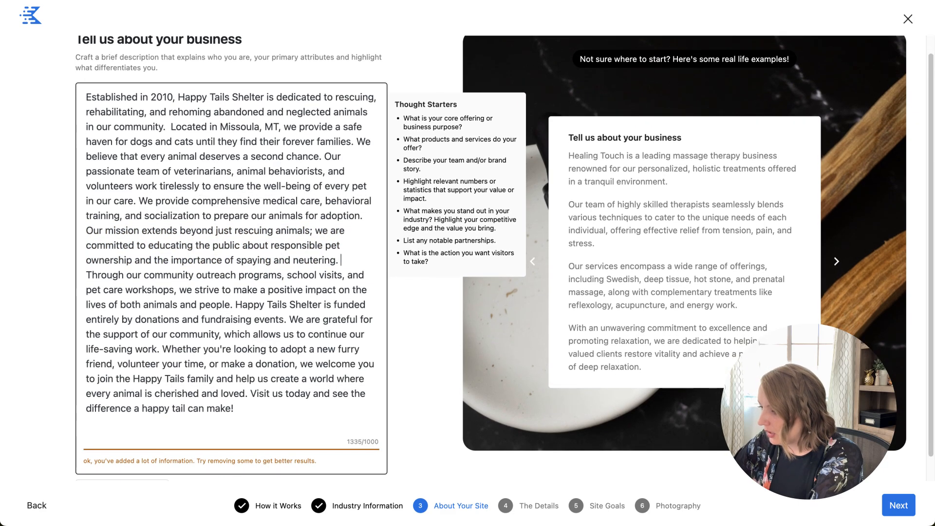
{"action": "left_click_drag", "start_coordinate": [87, 275], "coordinate": [233, 305]}
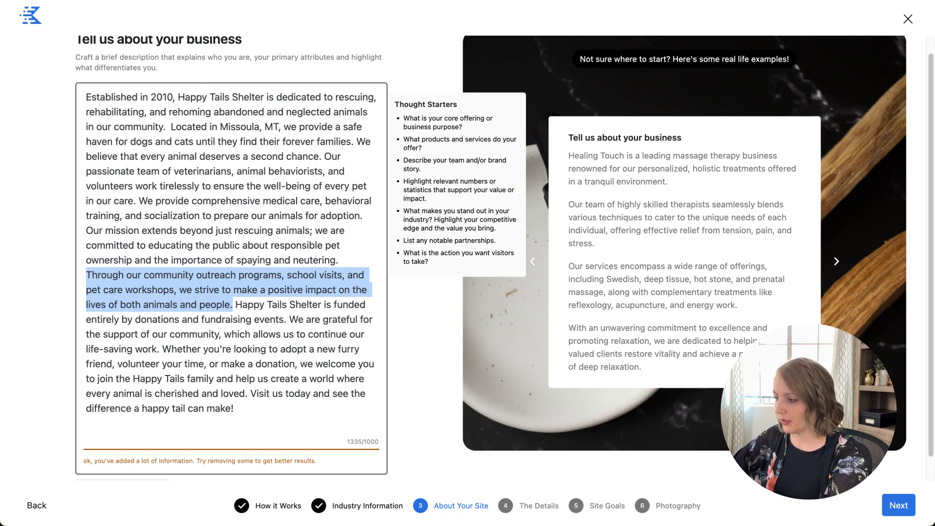
{"action": "left_click", "coordinate": [259, 304]}
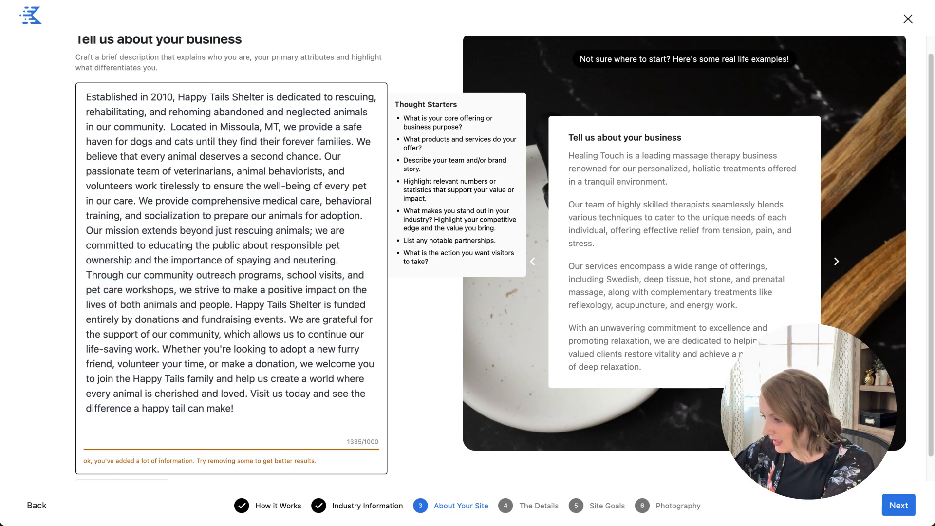
Step: Delete the sentence "We are grateful for the support of our community, which allows us to continue our life-saving work."
{"action": "left_click_drag", "start_coordinate": [236, 304], "coordinate": [151, 349]}
{"action": "left_click", "coordinate": [320, 320]}
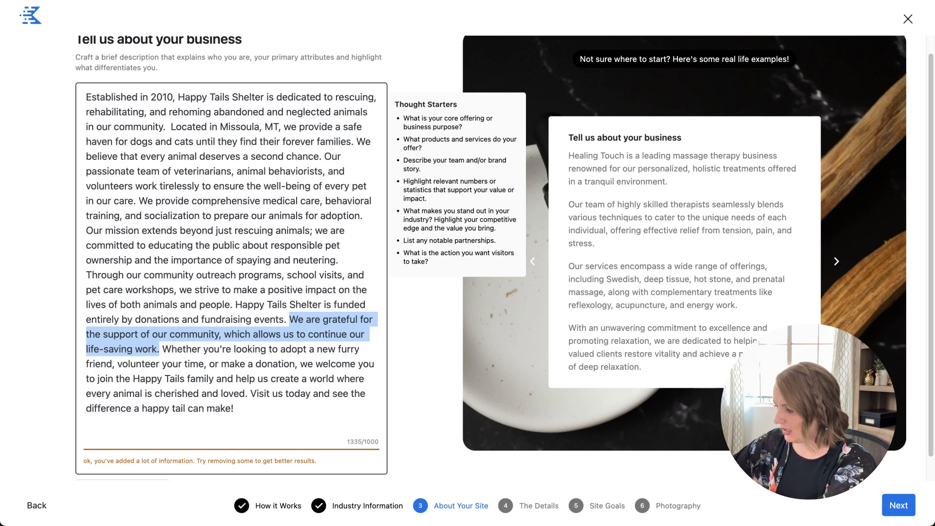
{"action": "key", "text": "BackSpace"}
{"action": "key", "text": "BackSpace"}
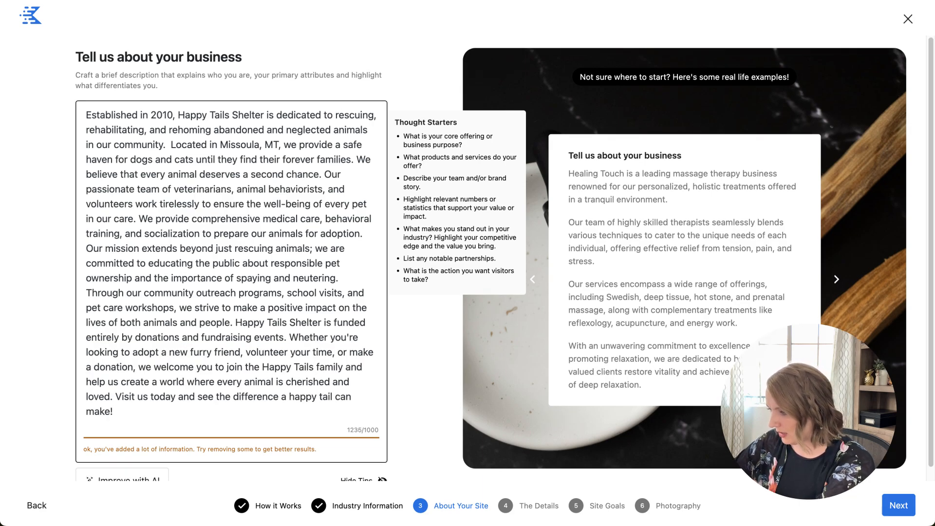
Step: Delete the closing sentence "Visit us today and see the difference a happy tail can make!" from the description
{"action": "scroll", "coordinate": [462, 259], "scroll_direction": "down", "scroll_amount": 1}
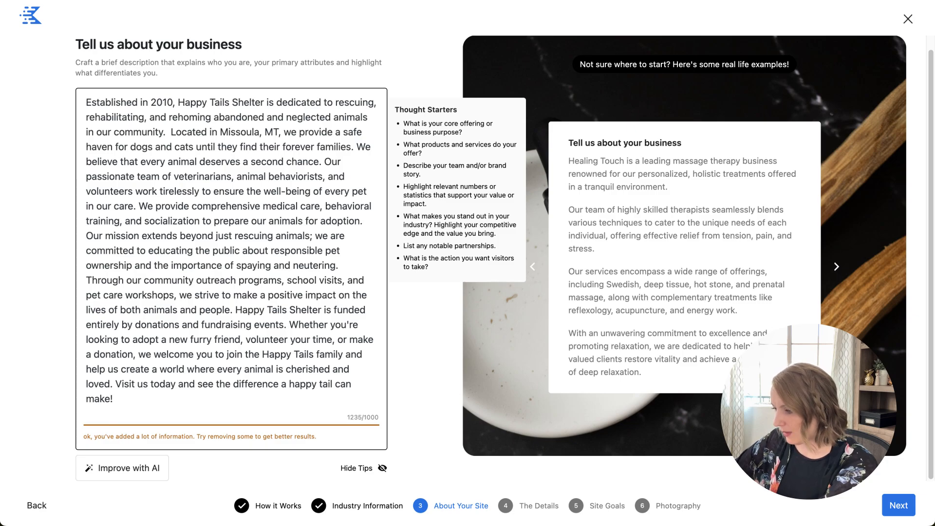
{"action": "left_click_drag", "start_coordinate": [145, 354], "coordinate": [351, 384]}
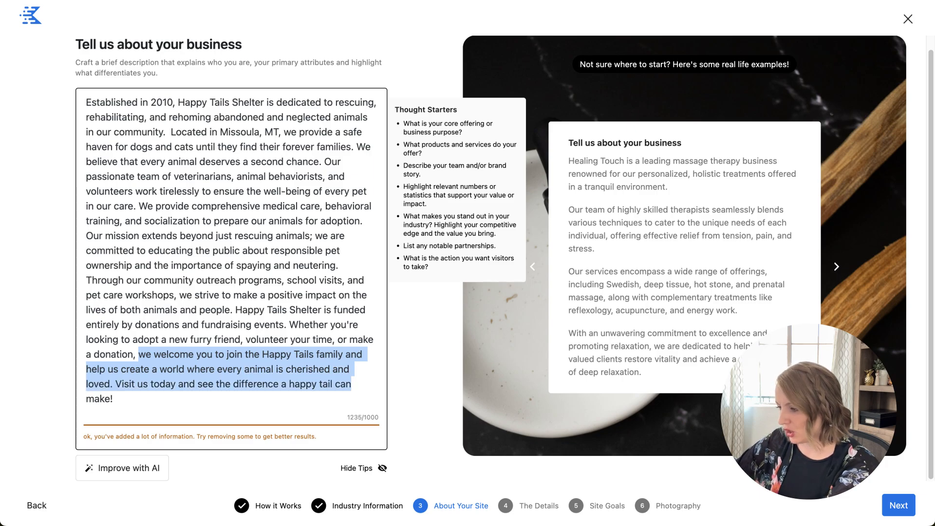
{"action": "left_click_drag", "start_coordinate": [116, 399], "coordinate": [129, 385]}
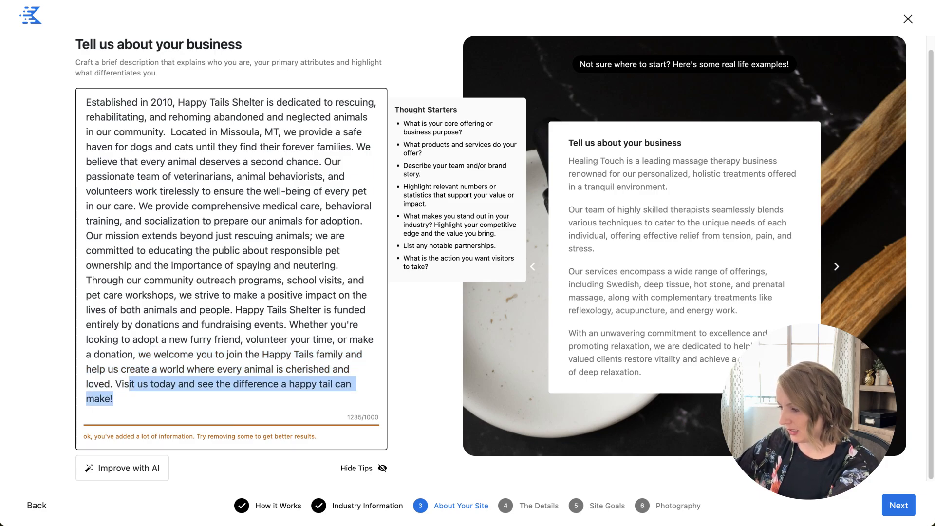
{"action": "key", "text": "BackSpace"}
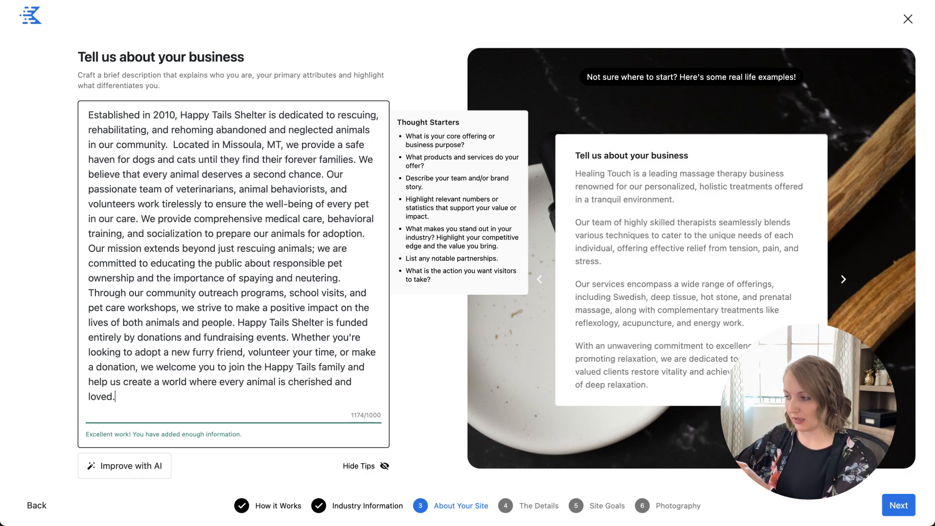
Step: Remove "of veterinarians, animal behaviorists, and volunteers" after "Our passionate team" in the description
{"action": "left_click", "coordinate": [366, 466]}
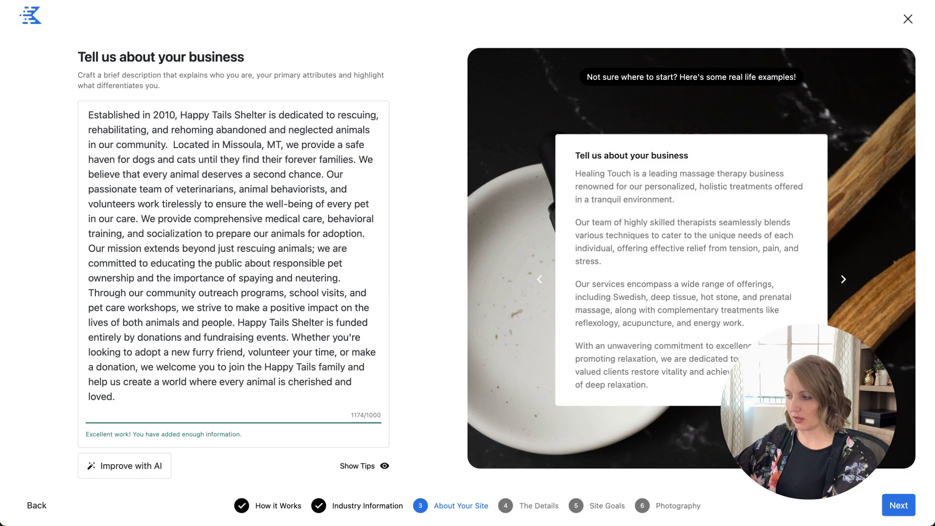
{"action": "left_click", "coordinate": [366, 466]}
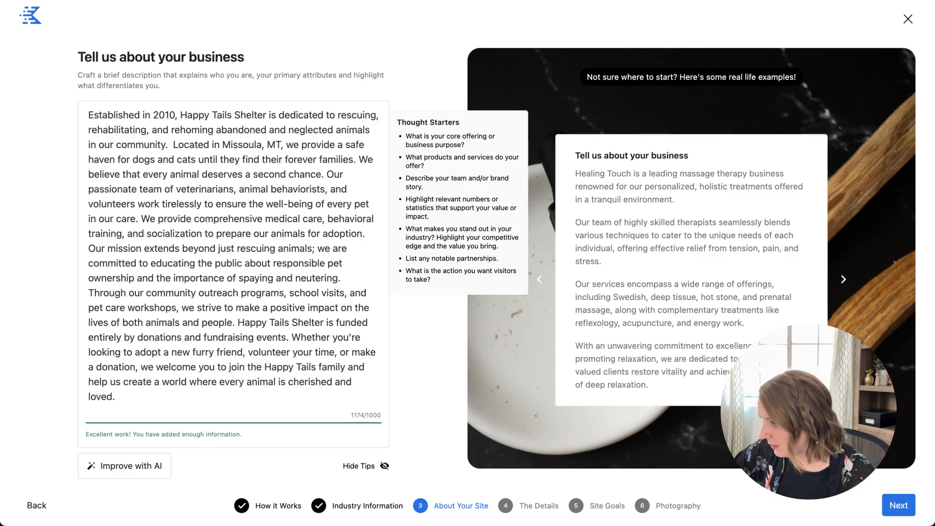
{"action": "left_click", "coordinate": [335, 145]}
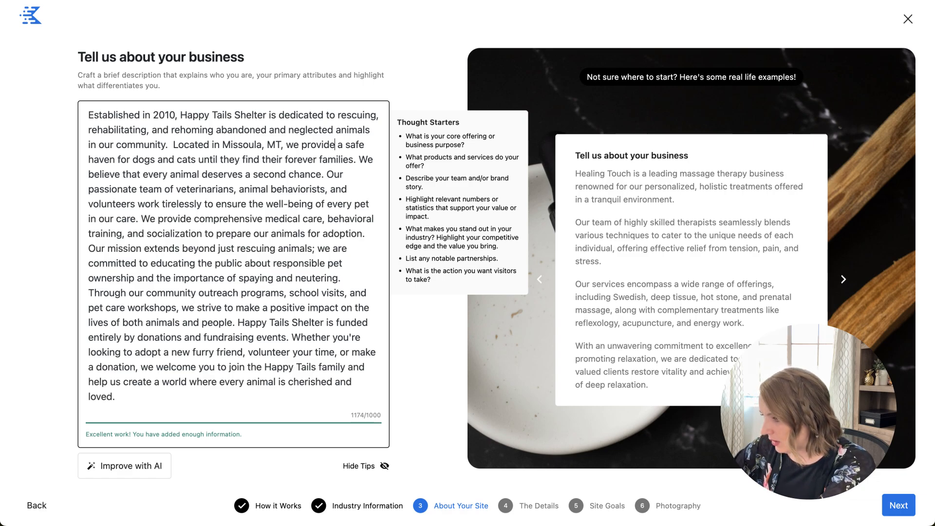
{"action": "left_click_drag", "start_coordinate": [182, 189], "coordinate": [137, 203]}
{"action": "key", "text": "BackSpace"}
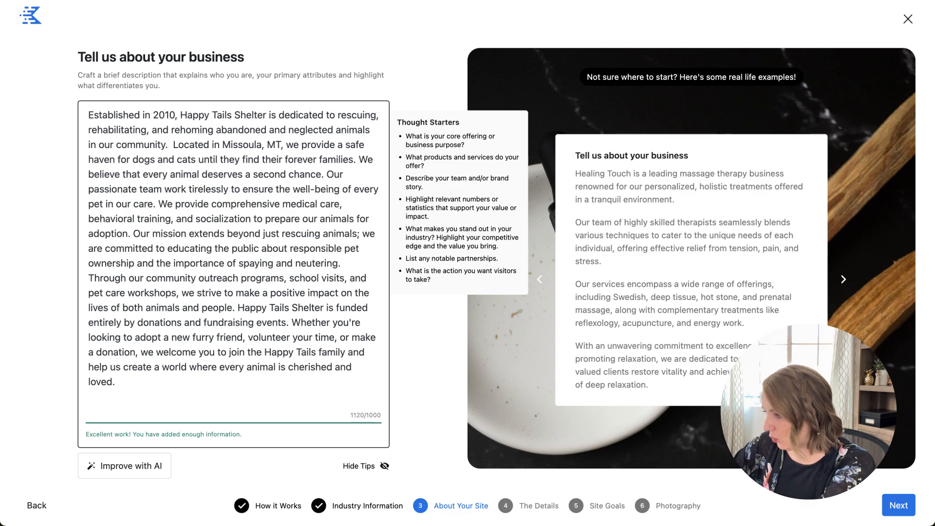
Step: Correct "work" to "works" after "Our passionate team" and append a closing call to adopt a pet today or get involved
{"action": "type", "text": "s"}
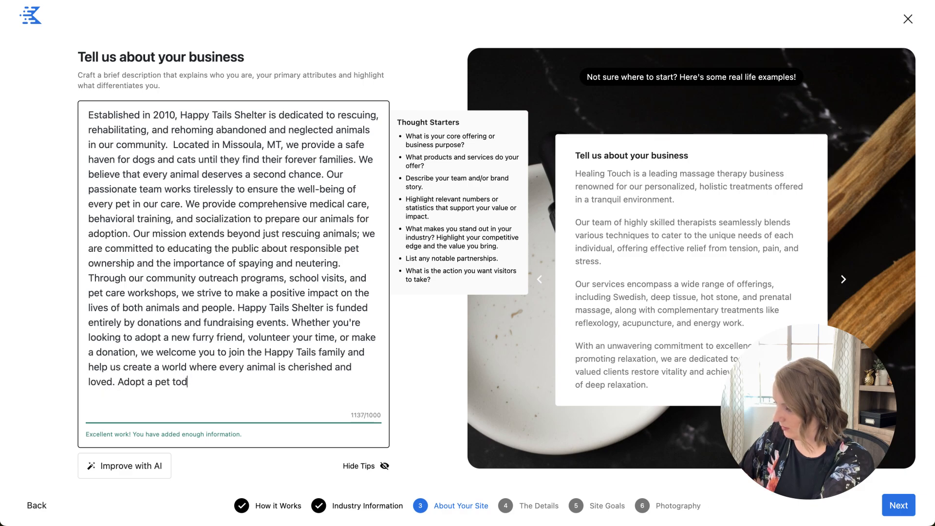
{"action": "type", "text": "get inv"}
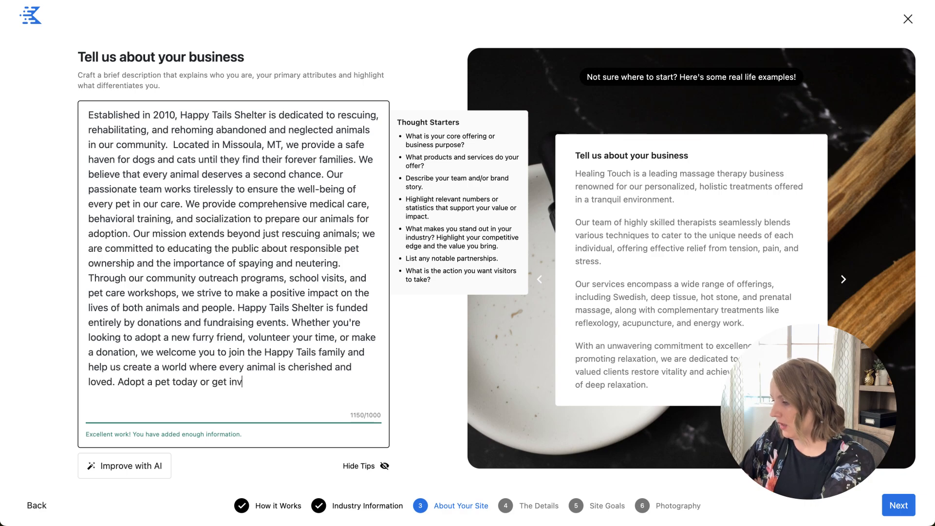
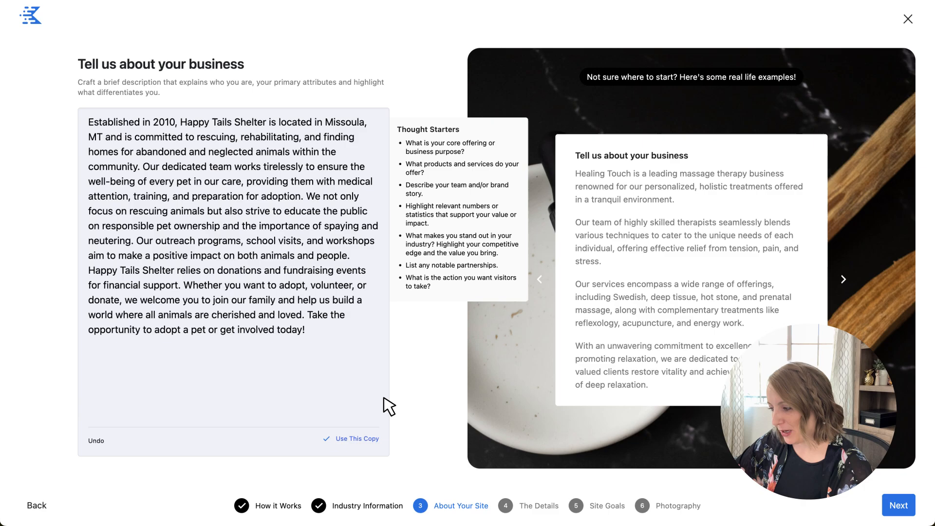
Step: Continue to the site details and add every suggested keyword except Comprehensive Medical Care
{"action": "left_click", "coordinate": [899, 507]}
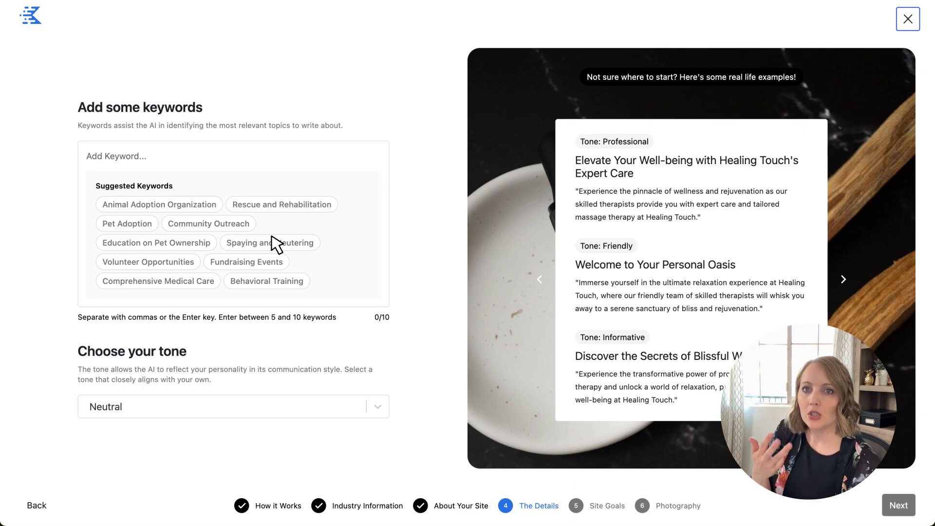
{"action": "left_click", "coordinate": [159, 208]}
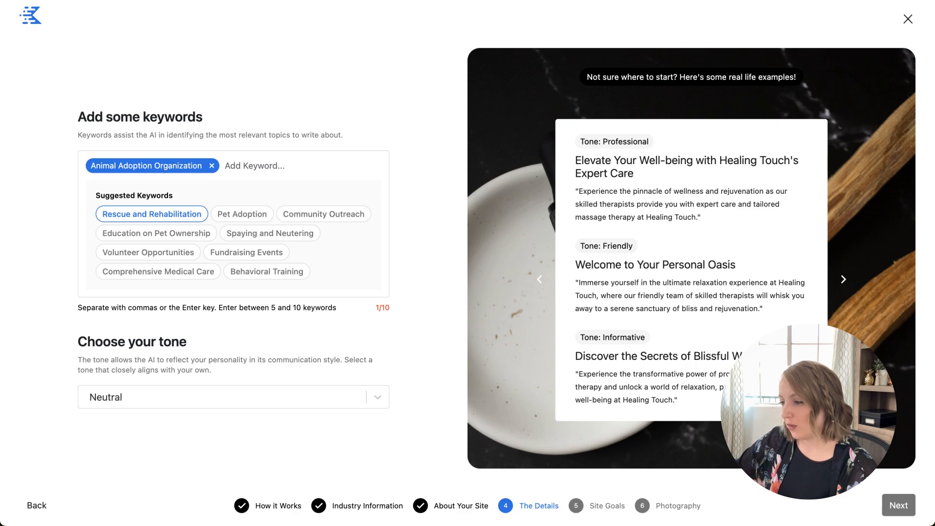
{"action": "left_click", "coordinate": [151, 214]}
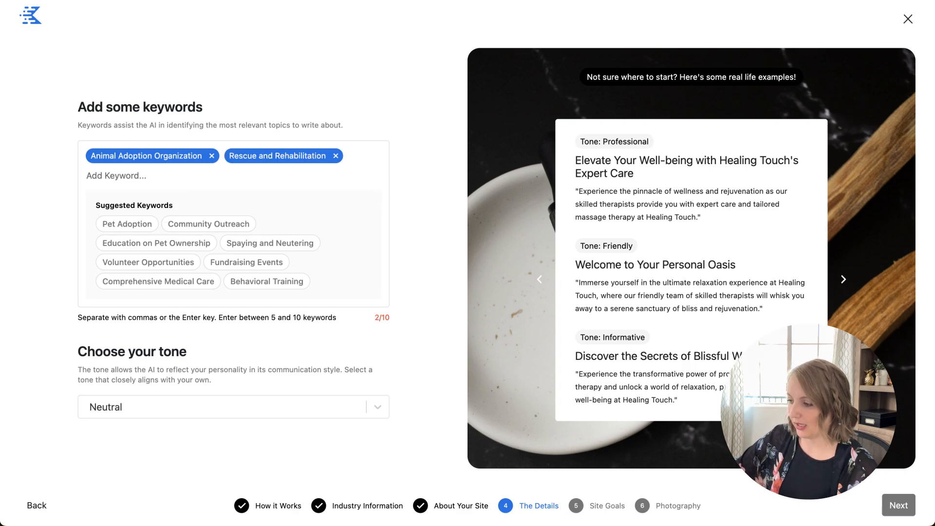
{"action": "left_click", "coordinate": [128, 224]}
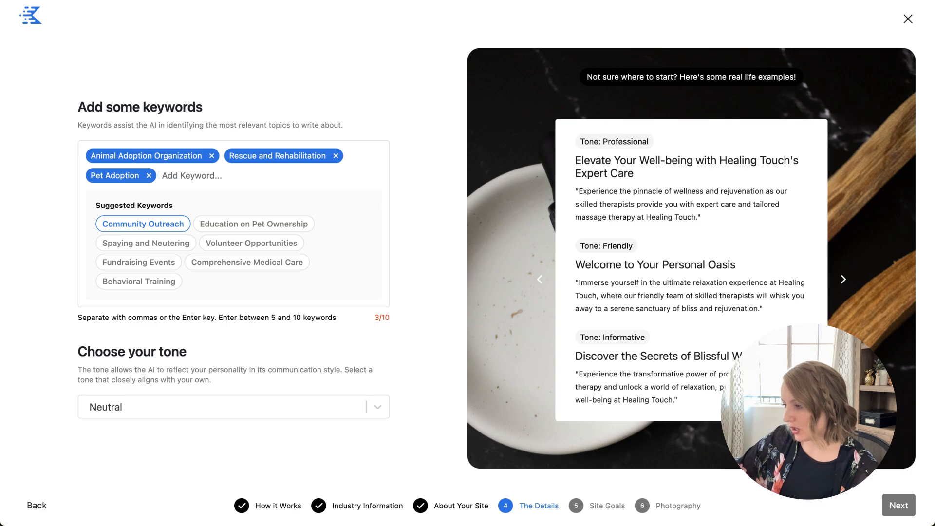
{"action": "left_click", "coordinate": [134, 225]}
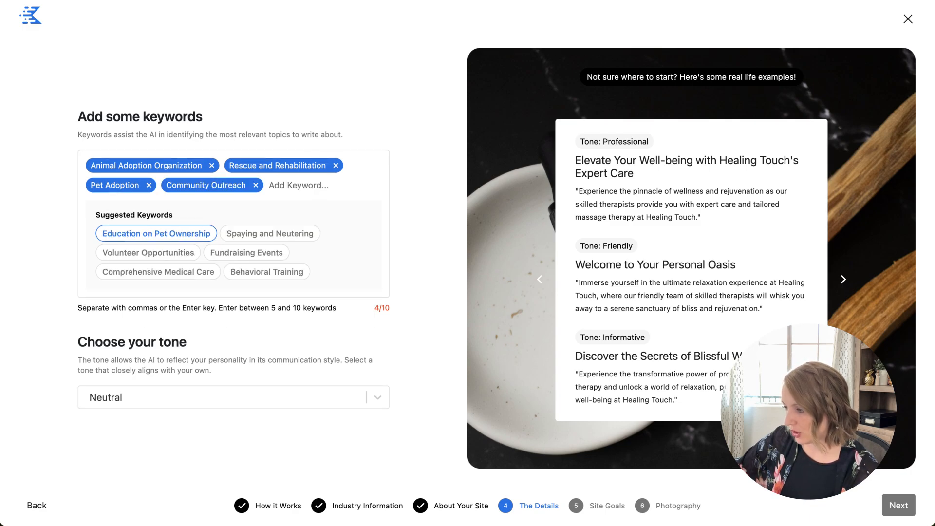
{"action": "left_click", "coordinate": [156, 234]}
{"action": "left_click", "coordinate": [146, 243]}
{"action": "left_click", "coordinate": [144, 262]}
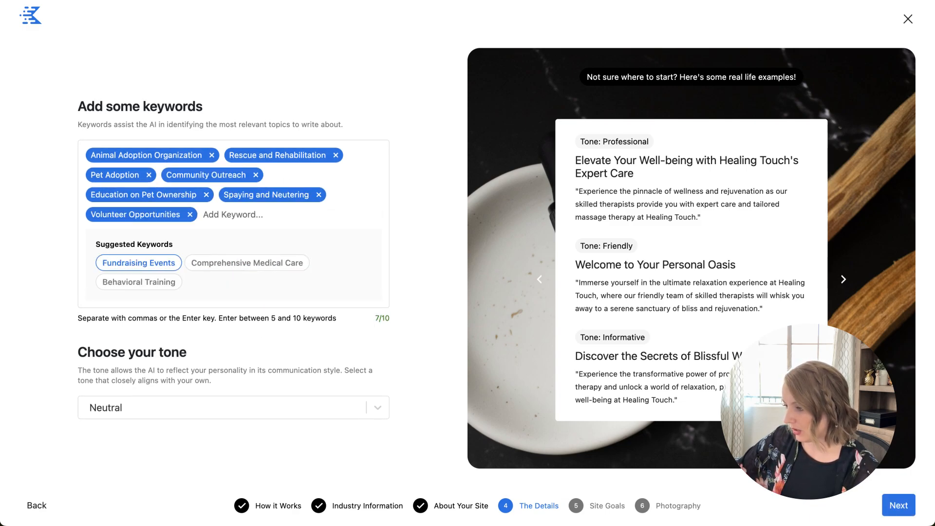
{"action": "left_click", "coordinate": [138, 262]}
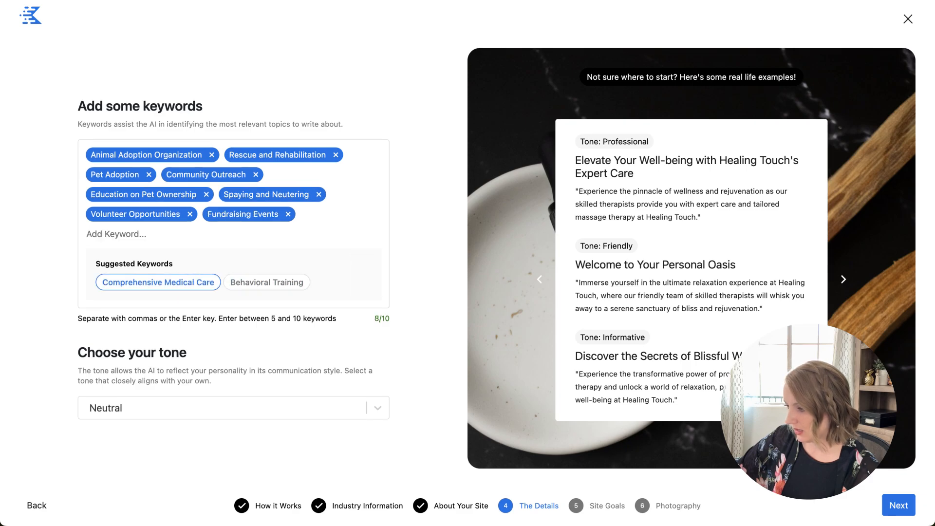
{"action": "left_click", "coordinate": [267, 282]}
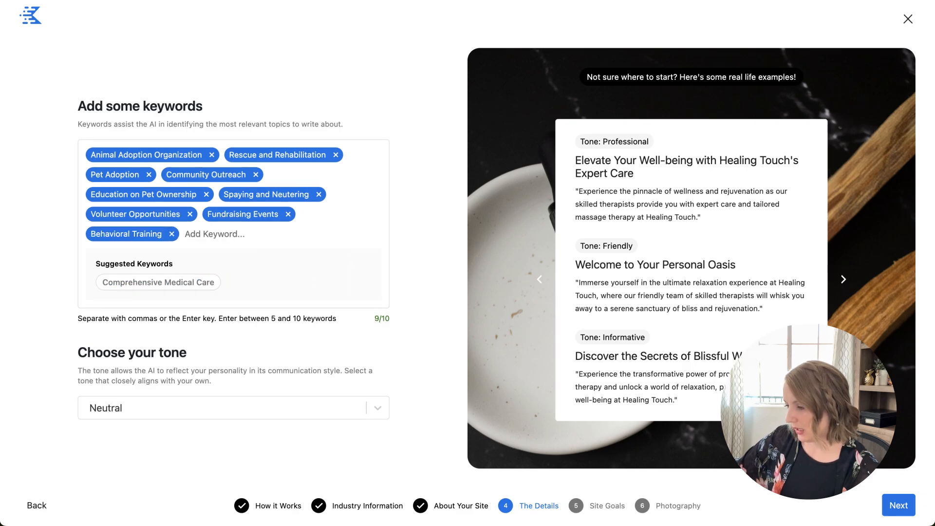
Step: Add the custom keyword "animal shelter" to the site's keywords
{"action": "left_click", "coordinate": [272, 236]}
{"action": "type", "text": "pet"}
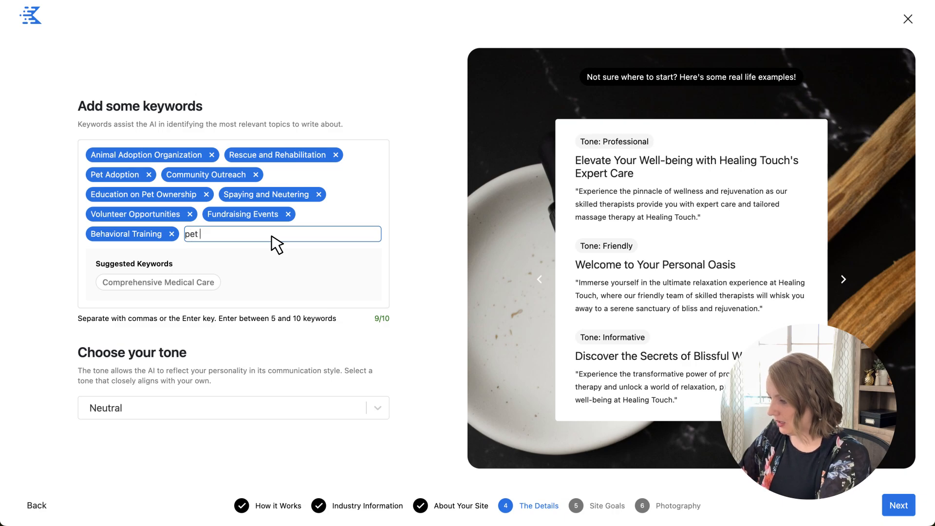
{"action": "key", "text": "ctrl+a"}
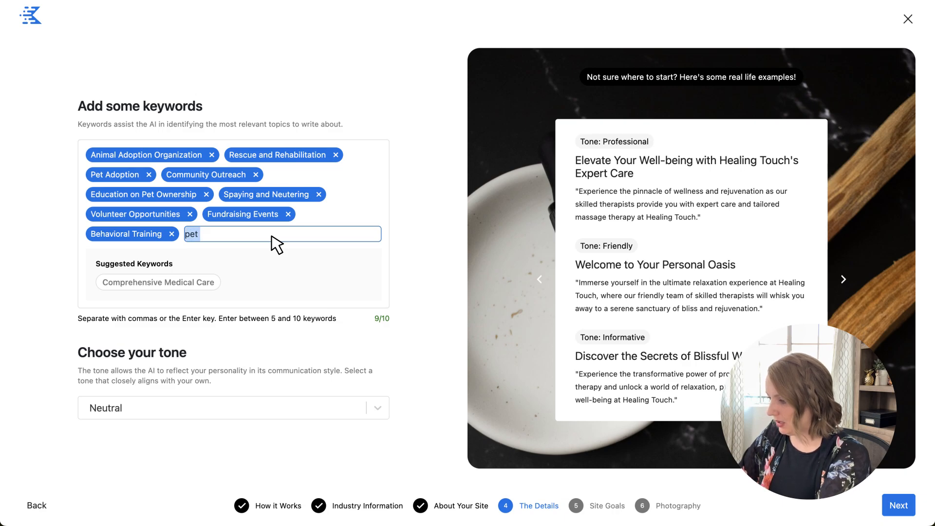
{"action": "key", "text": "BackSpace"}
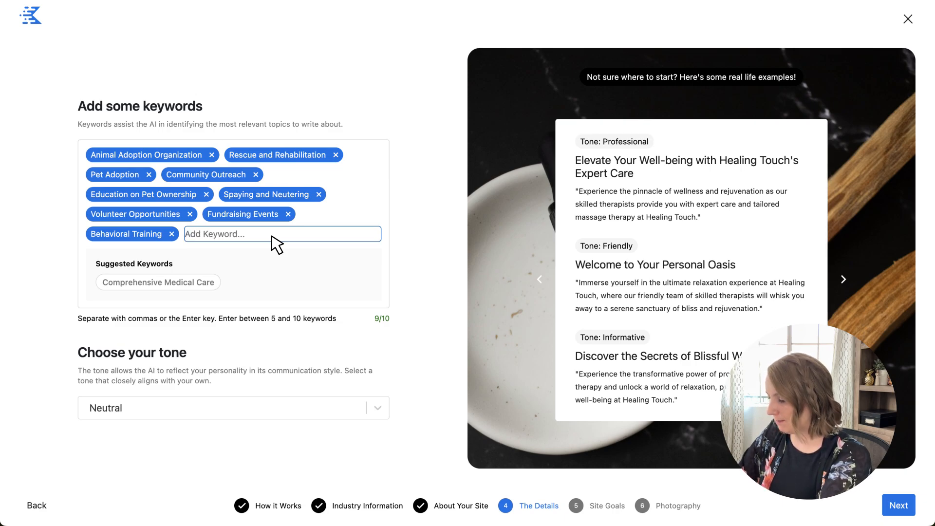
{"action": "type", "text": "a"}
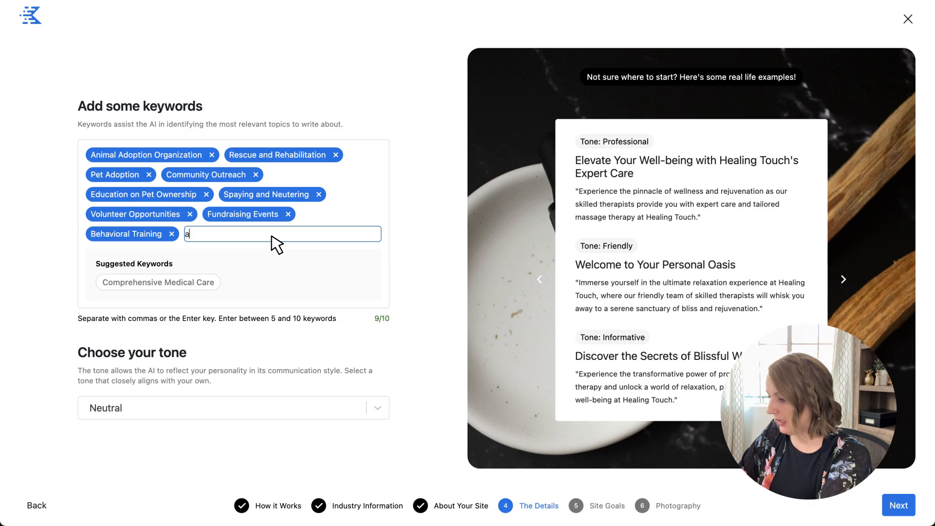
{"action": "type", "text": "nimal shelter"}
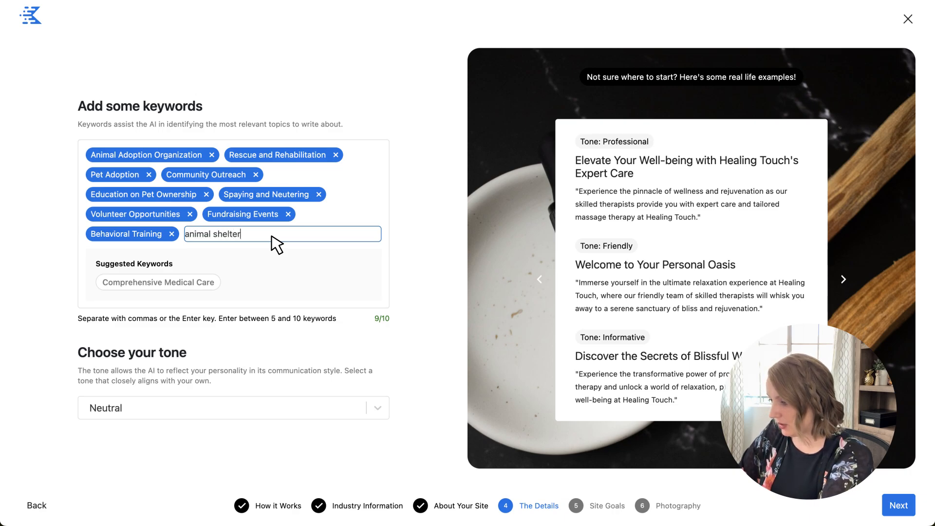
{"action": "key", "text": "Return"}
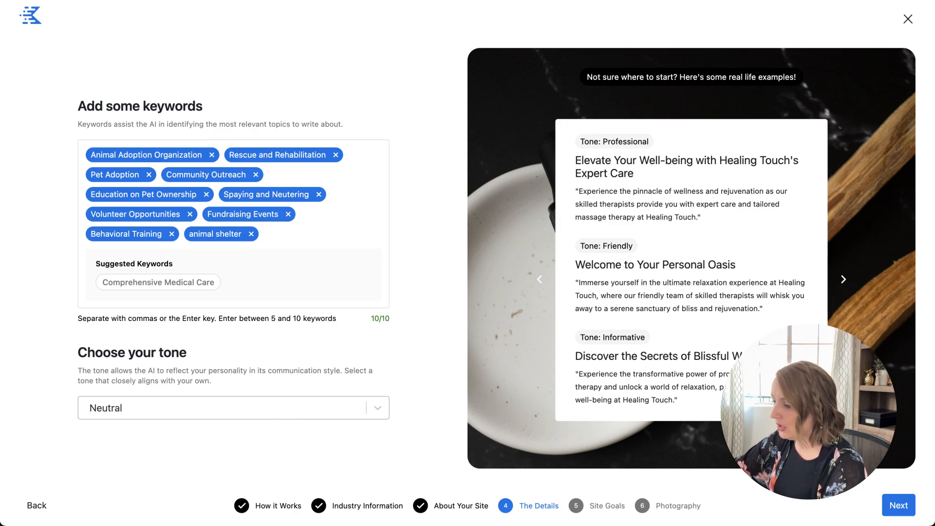
Step: Set the site's writing tone to Friendly and continue to the site goals
{"action": "left_click", "coordinate": [279, 408]}
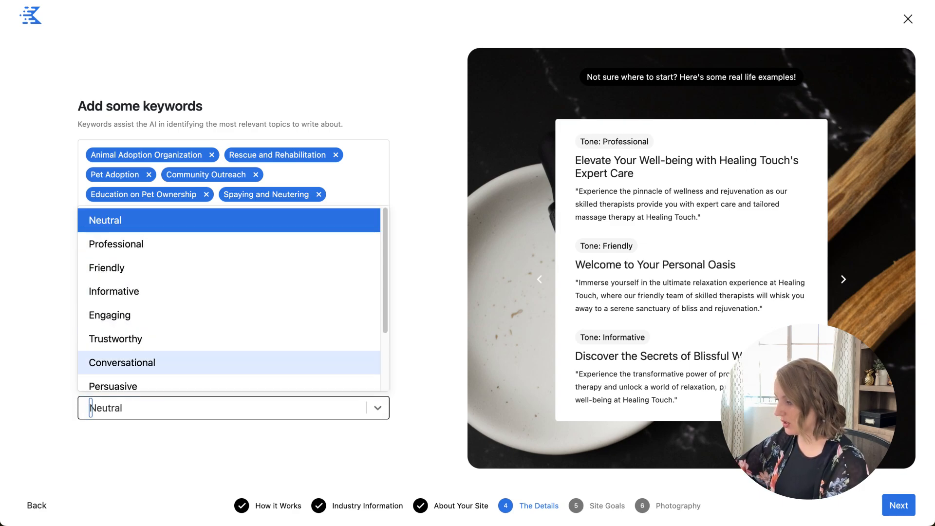
{"action": "scroll", "coordinate": [229, 362], "scroll_direction": "down", "scroll_amount": 1}
{"action": "scroll", "coordinate": [229, 312], "scroll_direction": "down", "scroll_amount": 3}
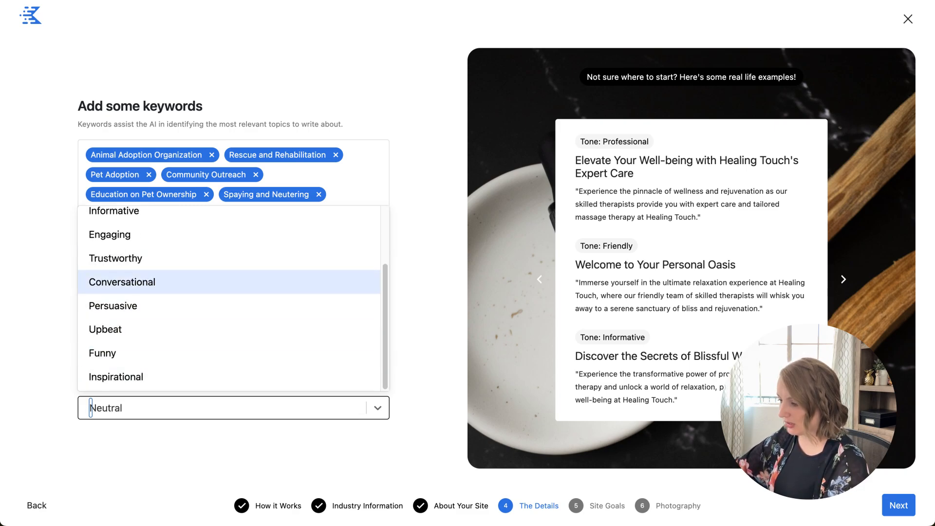
{"action": "scroll", "coordinate": [229, 287], "scroll_direction": "up", "scroll_amount": 2}
{"action": "key", "text": "Up"}
{"action": "key", "text": "Up"}
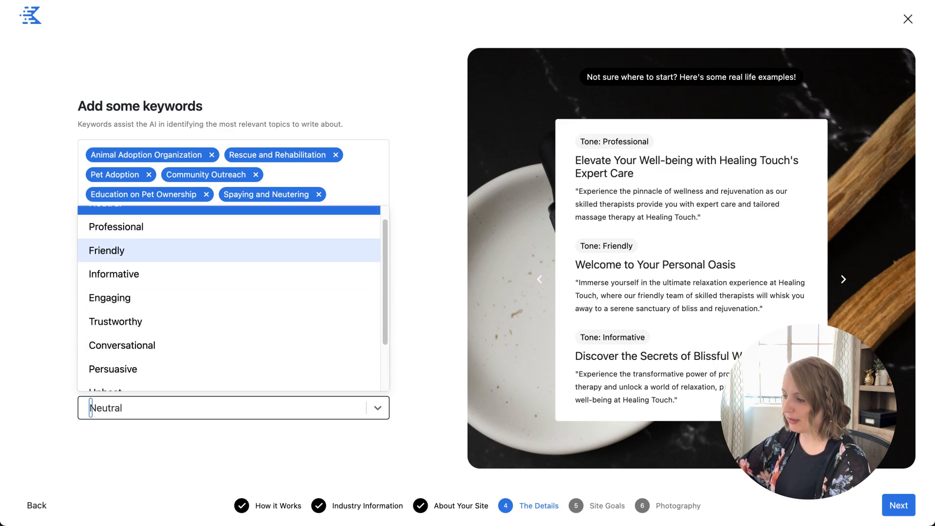
{"action": "key", "text": "Return"}
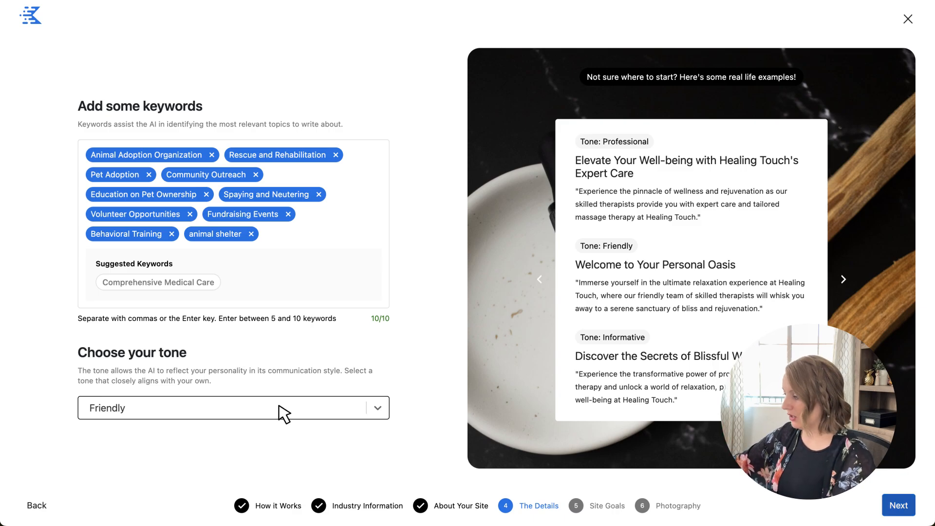
{"action": "left_click", "coordinate": [898, 506]}
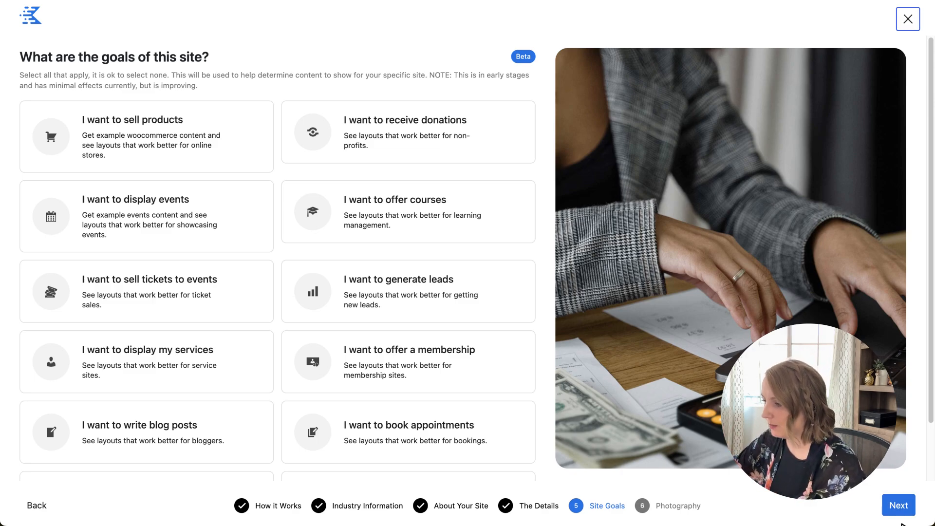
Step: Select displaying events, displaying services and writing blog posts as site goals
{"action": "left_click", "coordinate": [250, 235]}
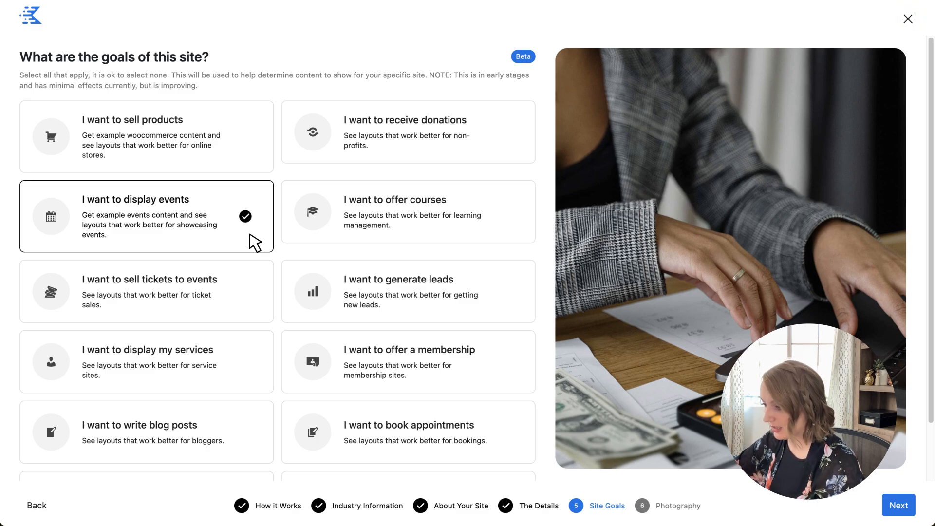
{"action": "scroll", "coordinate": [254, 243], "scroll_direction": "down", "scroll_amount": 2}
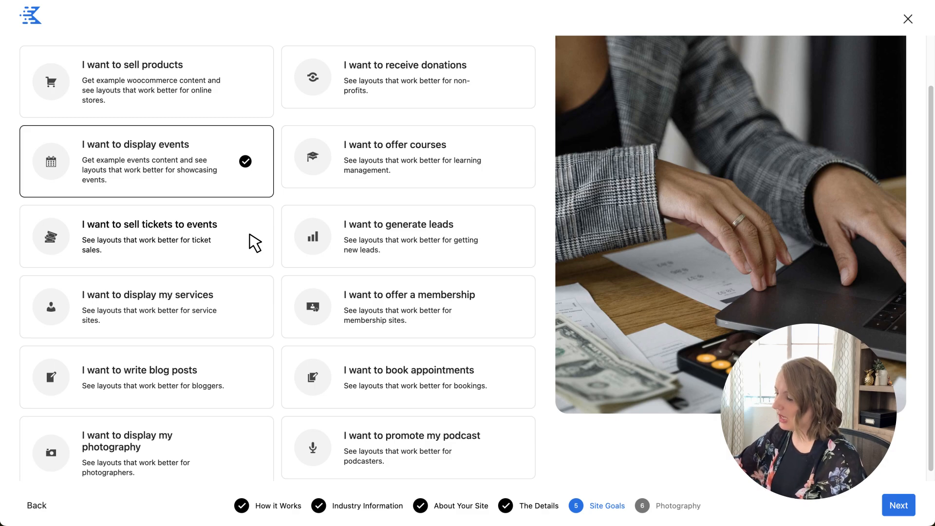
{"action": "scroll", "coordinate": [254, 242], "scroll_direction": "down", "scroll_amount": 1}
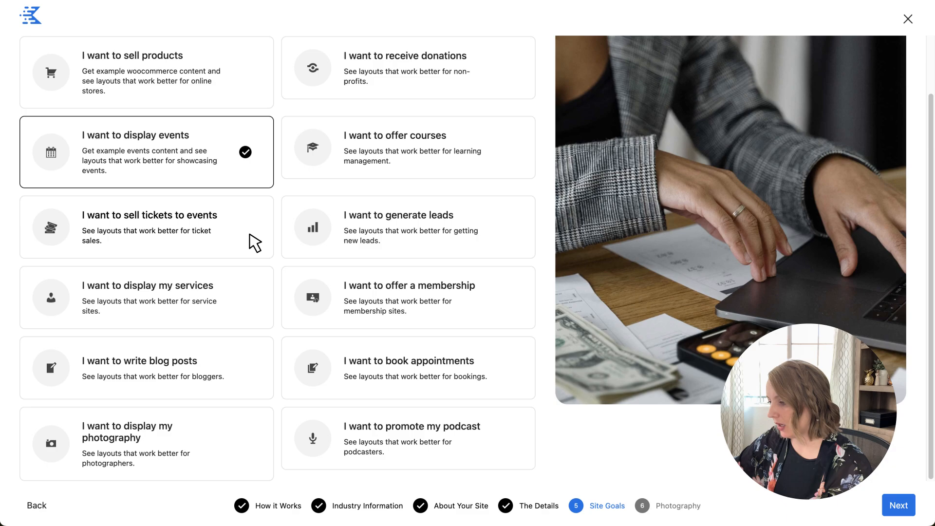
{"action": "left_click", "coordinate": [254, 323]}
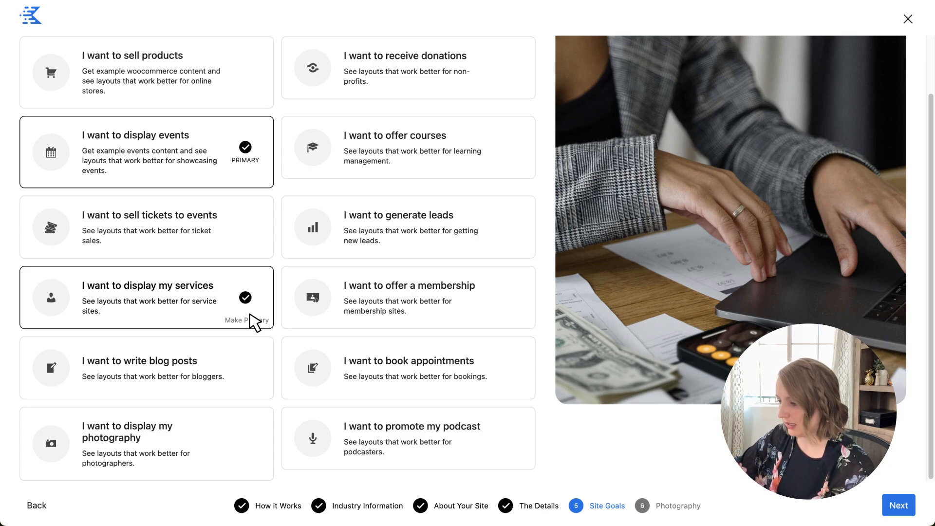
{"action": "left_click", "coordinate": [254, 392]}
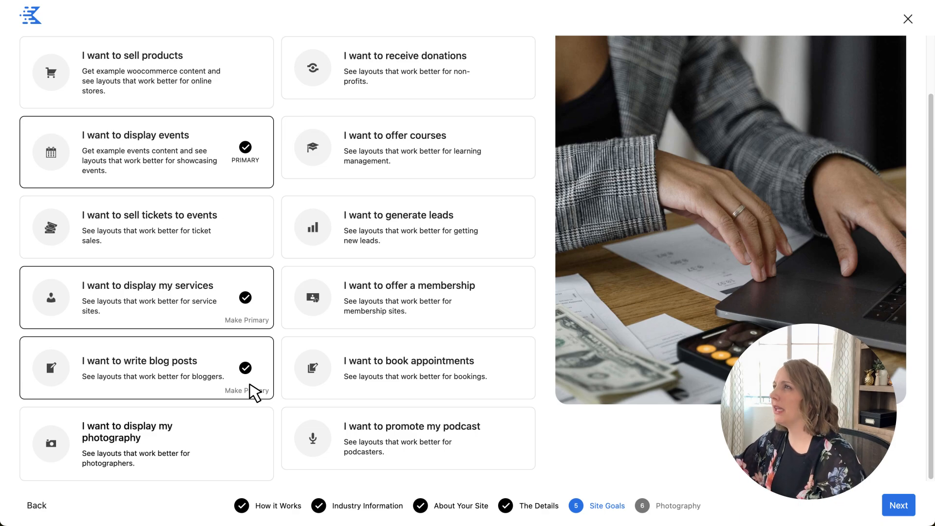
Step: Add receiving donations and offering courses to the site goals, and continue to the photography selection
{"action": "scroll", "coordinate": [335, 261], "scroll_direction": "up", "scroll_amount": 3}
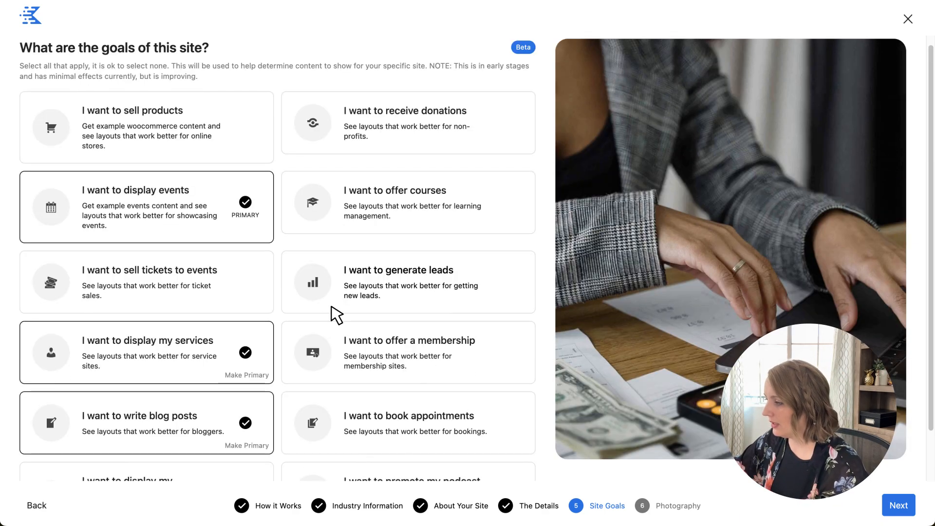
{"action": "left_click", "coordinate": [512, 147]}
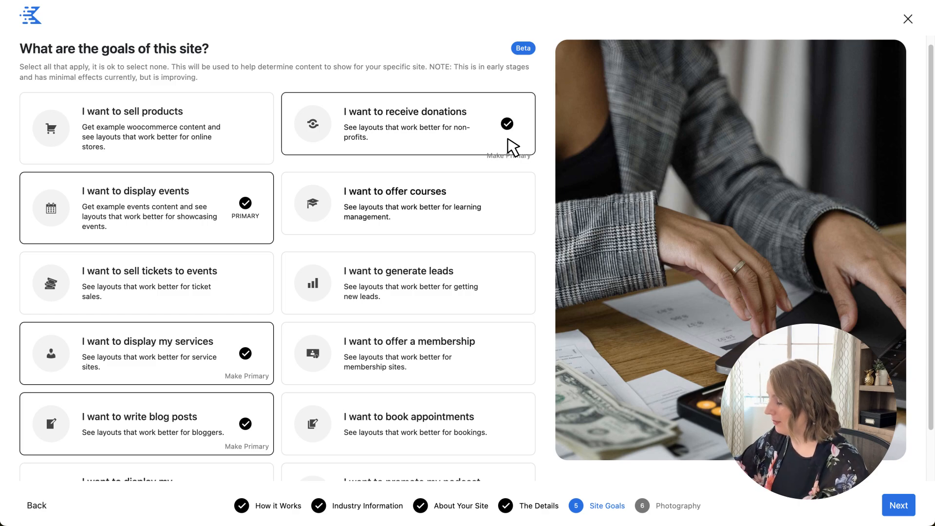
{"action": "scroll", "coordinate": [508, 146], "scroll_direction": "down", "scroll_amount": 2}
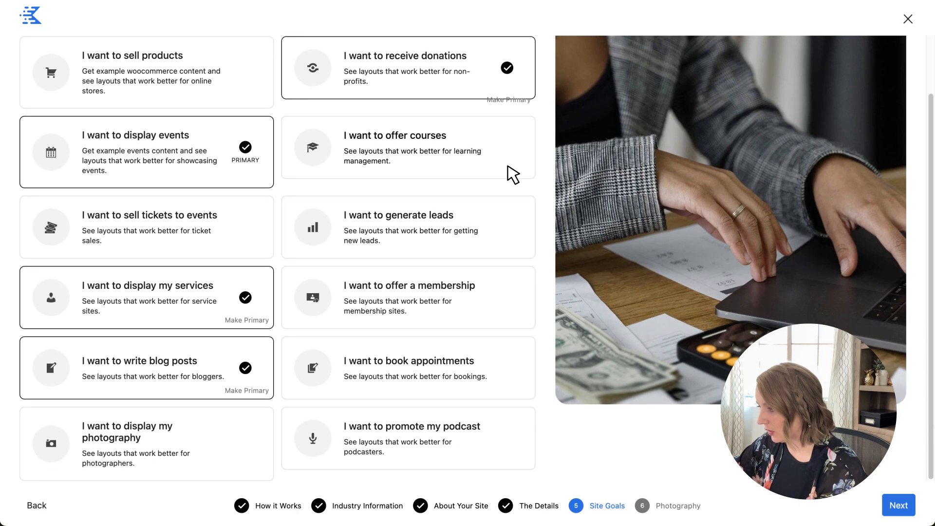
{"action": "left_click", "coordinate": [509, 168]}
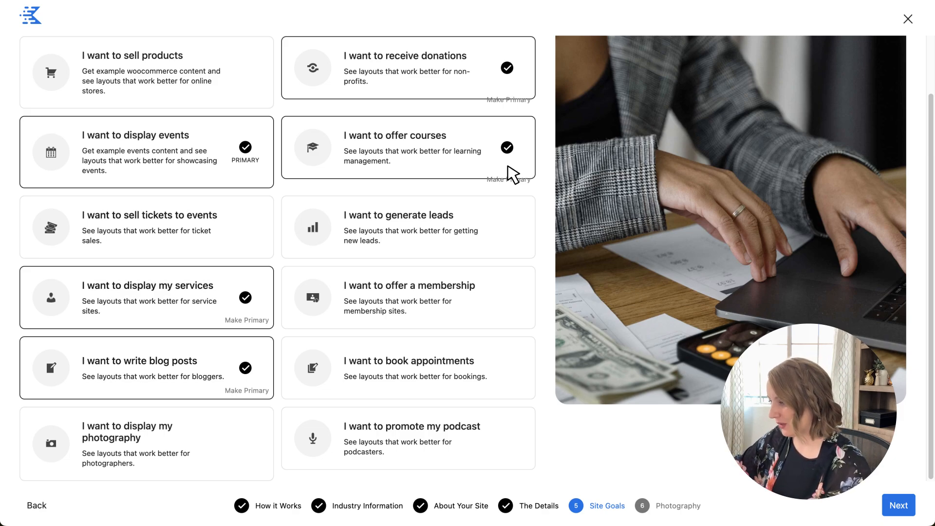
{"action": "left_click", "coordinate": [901, 510]}
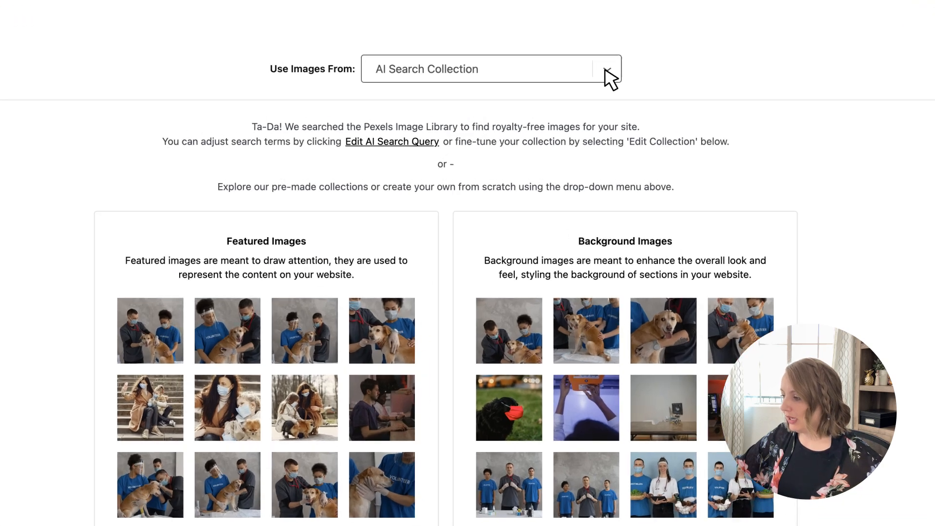
Step: Remove "rehabilitation rehoming" and "abandoned neglected" from the AI image search query
{"action": "left_click", "coordinate": [604, 61]}
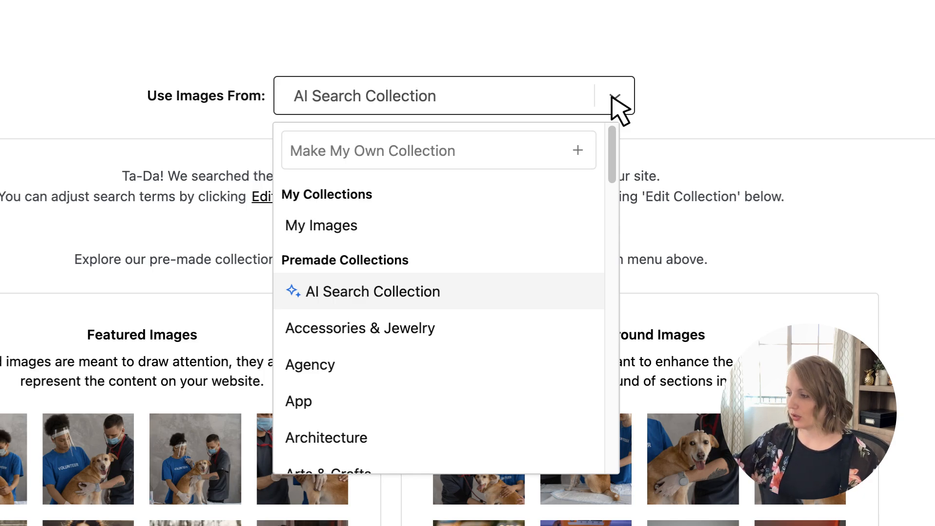
{"action": "left_click", "coordinate": [614, 97]}
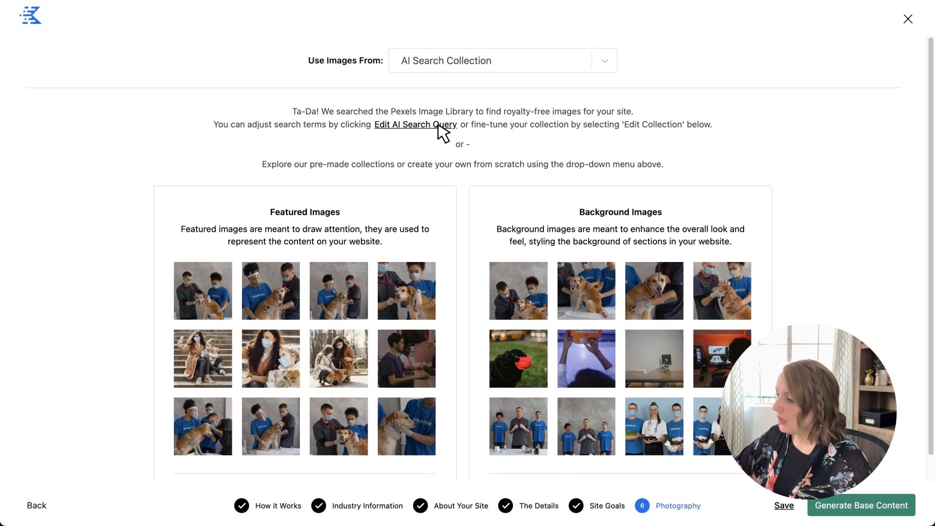
{"action": "left_click", "coordinate": [438, 125]}
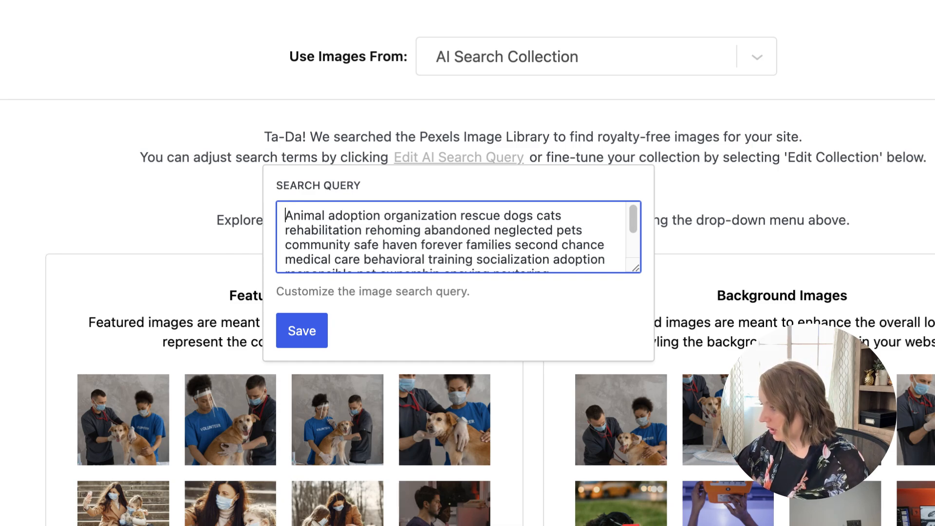
{"action": "left_click_drag", "start_coordinate": [421, 230], "coordinate": [285, 230]}
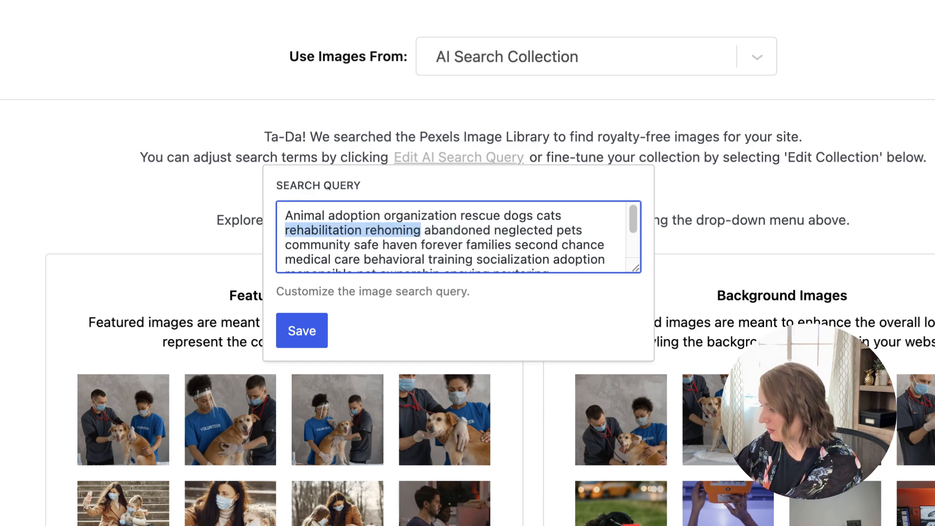
{"action": "key", "text": "BackSpace"}
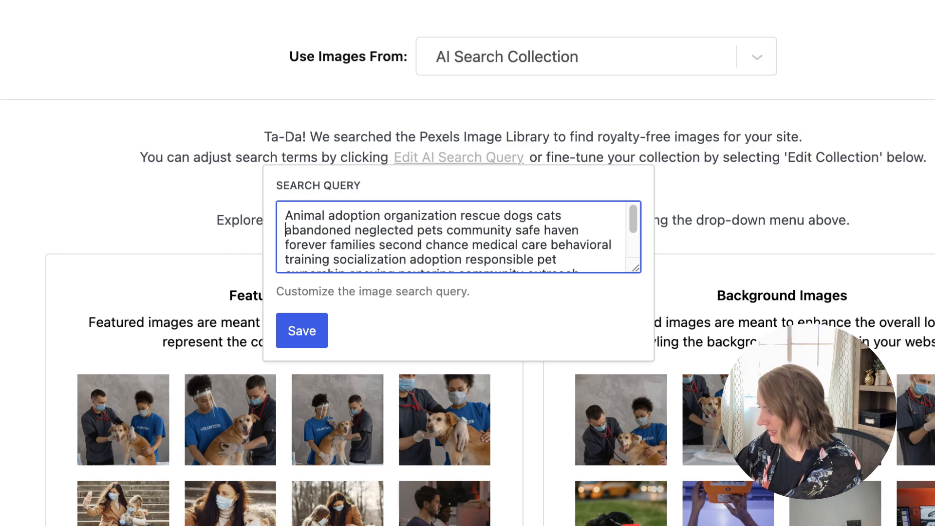
{"action": "left_click_drag", "start_coordinate": [285, 230], "coordinate": [417, 229]}
{"action": "key", "text": "BackSpace"}
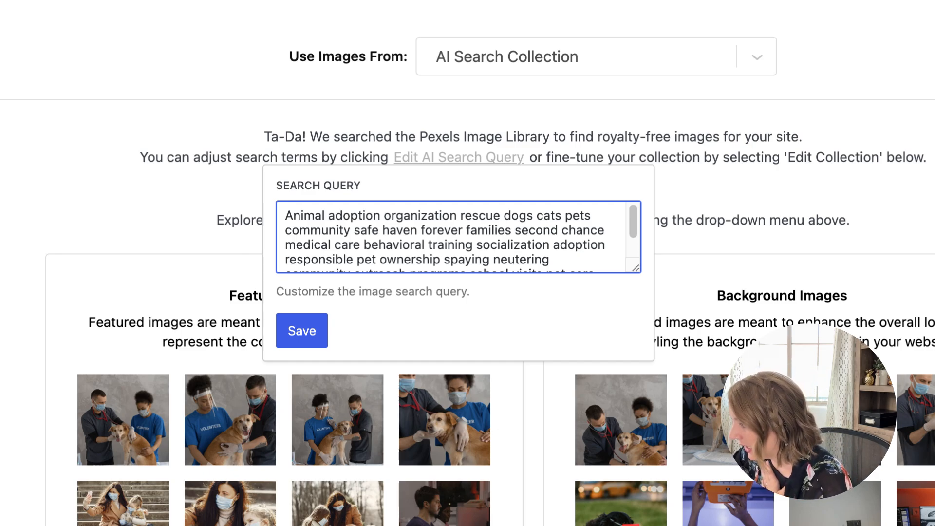
Step: Remove the words from "safe haven" through "socialization adoption" from the image search query
{"action": "left_click_drag", "start_coordinate": [354, 230], "coordinate": [476, 230]}
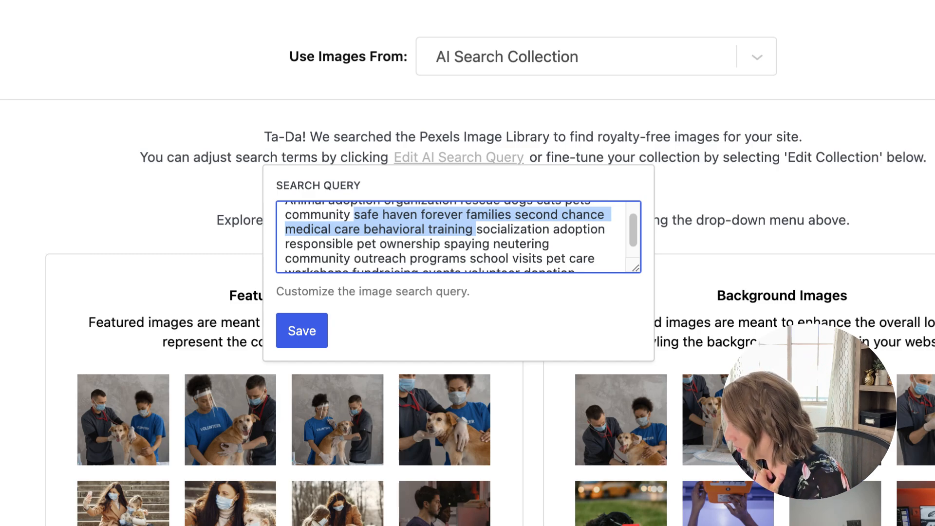
{"action": "left_click_drag", "start_coordinate": [476, 230], "coordinate": [606, 230]}
{"action": "key", "text": "BackSpace"}
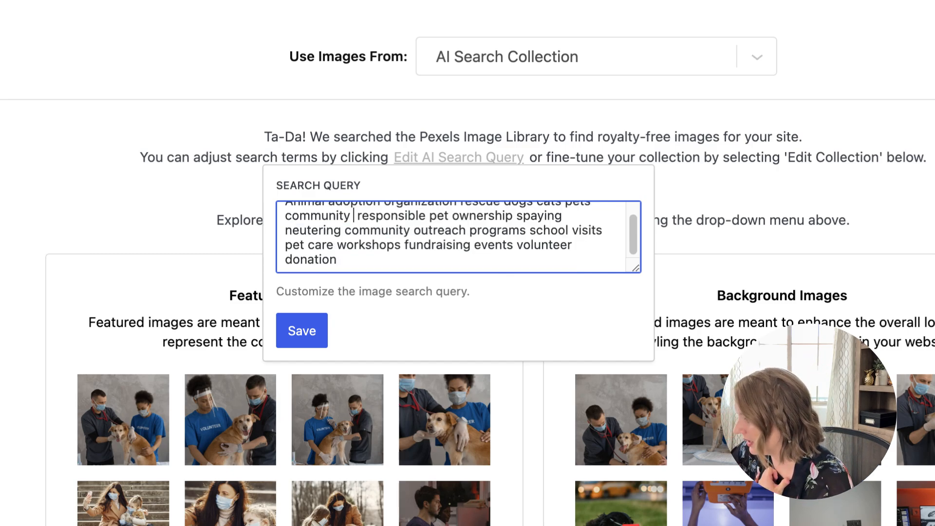
{"action": "key", "text": "BackSpace"}
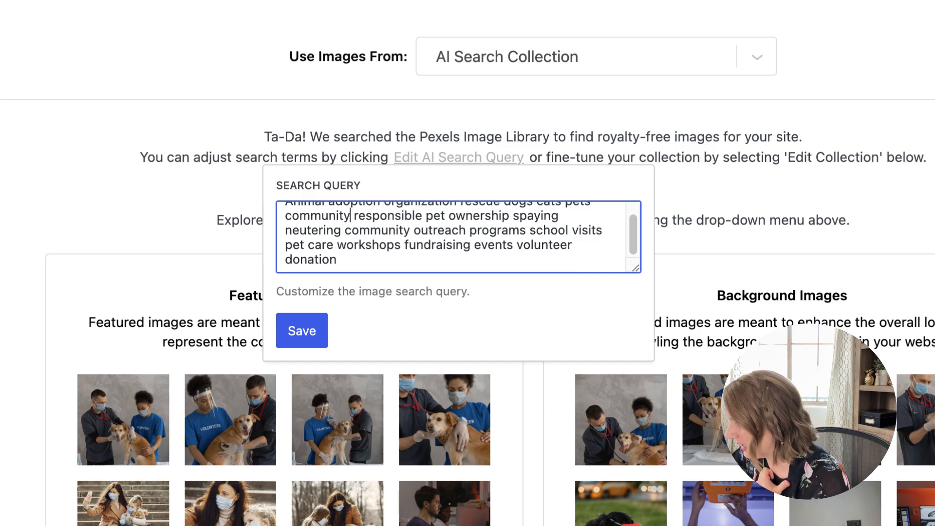
Step: Remove "spaying neutering community outreach programs school visits" and "fundraising events volunteer donation" from the image search query
{"action": "left_click", "coordinate": [513, 216]}
{"action": "left_click_drag", "start_coordinate": [513, 215], "coordinate": [607, 230]}
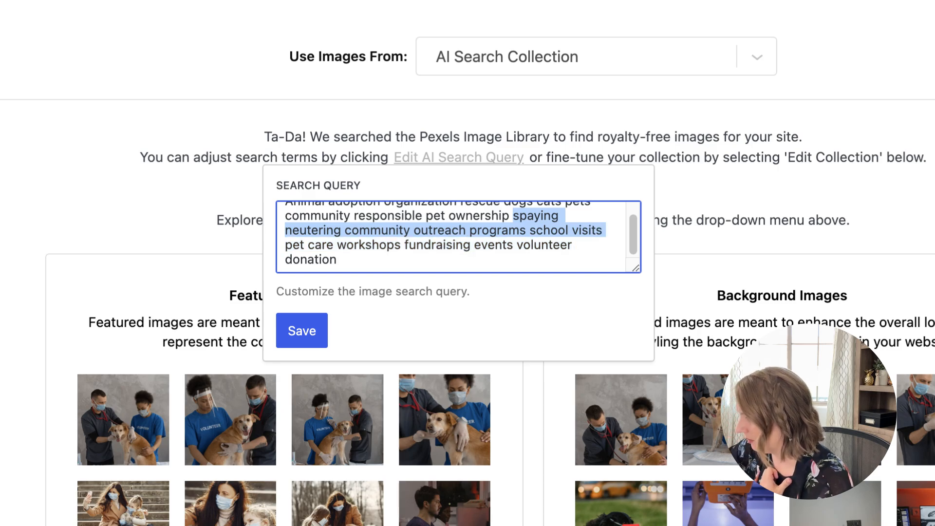
{"action": "key", "text": "BackSpace"}
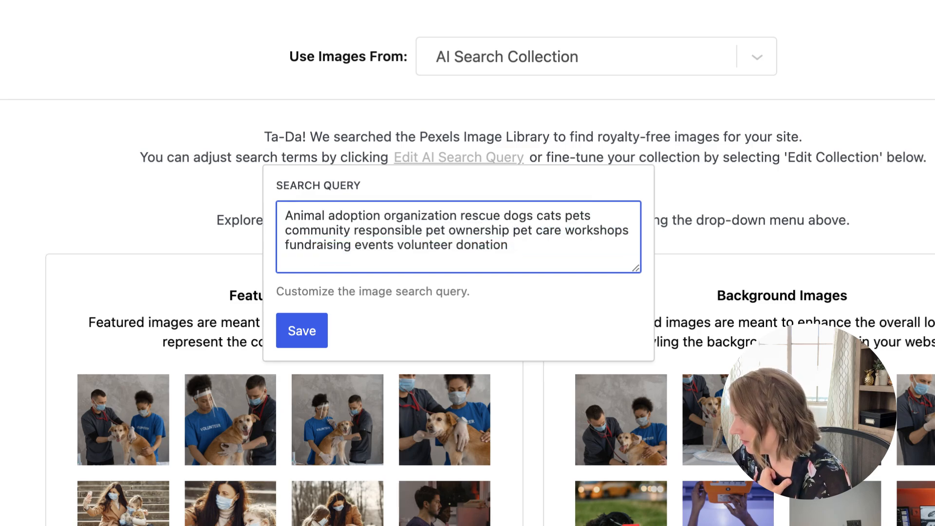
{"action": "left_click_drag", "start_coordinate": [508, 245], "coordinate": [285, 245]}
{"action": "key", "text": "BackSpace"}
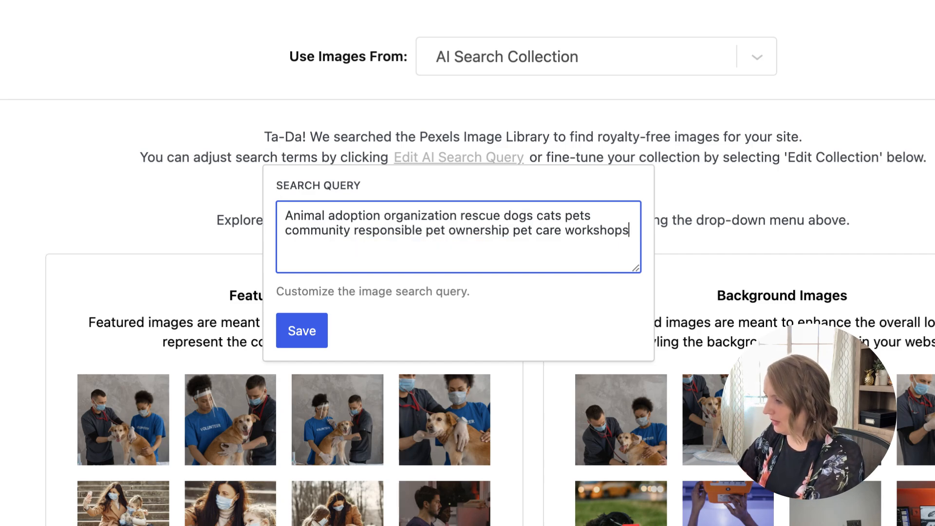
Step: Add "smiling pet owner, happy dog mom," at the start of the image search query
{"action": "type", "text": "smiling p"}
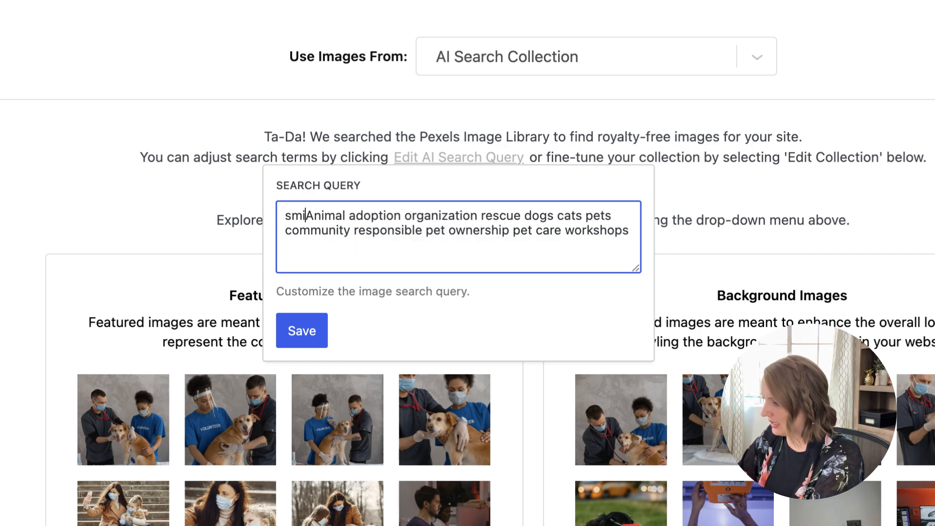
{"action": "type", "text": "et owner, "}
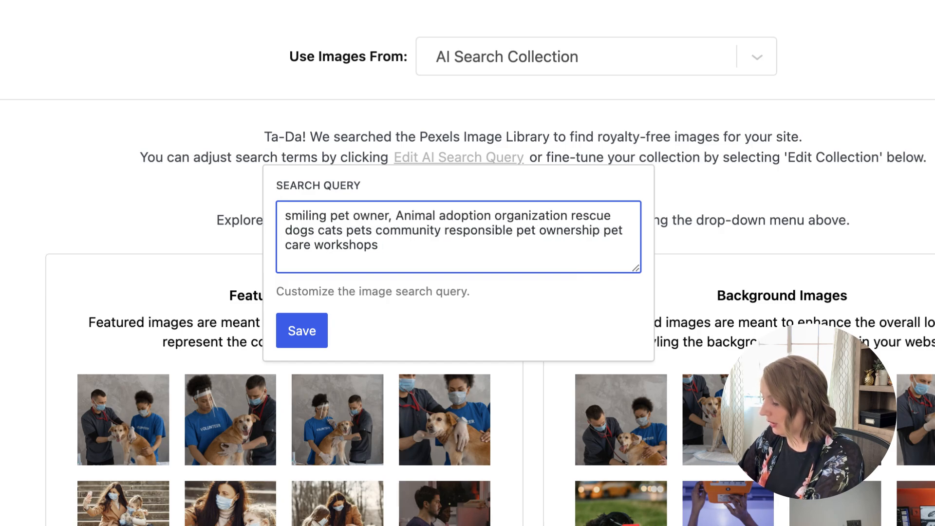
{"action": "type", "text": "happy "}
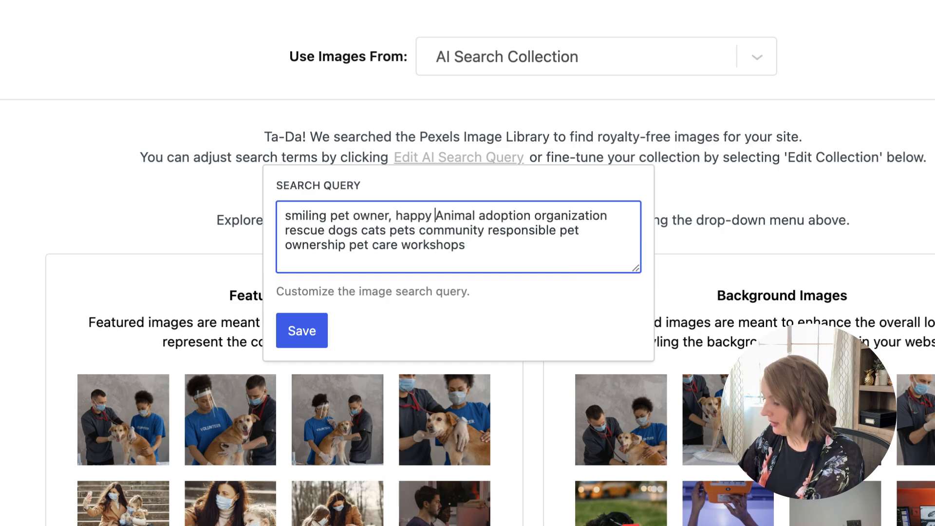
{"action": "type", "text": "dog mom,"}
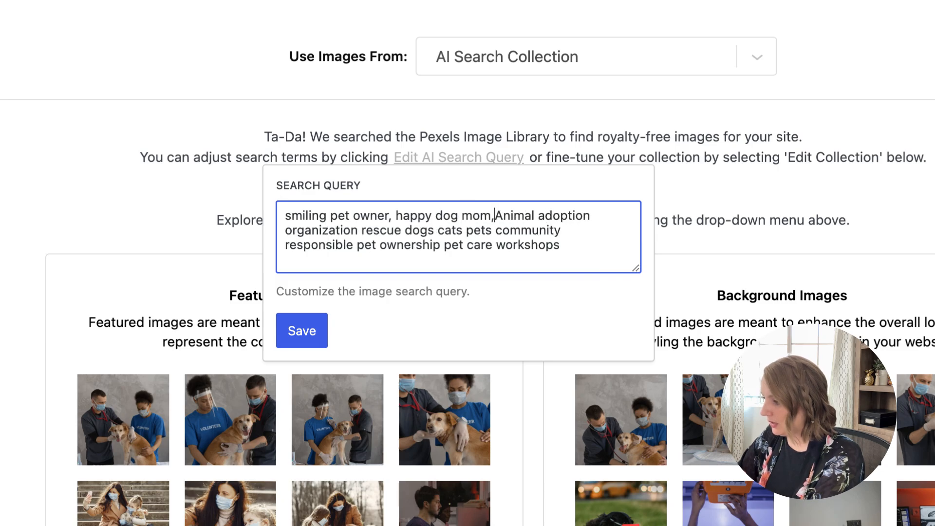
Step: Insert "happy man holding pet," before "Animal adoption" in the image search query and save it
{"action": "left_click_drag", "start_coordinate": [285, 215], "coordinate": [385, 215]}
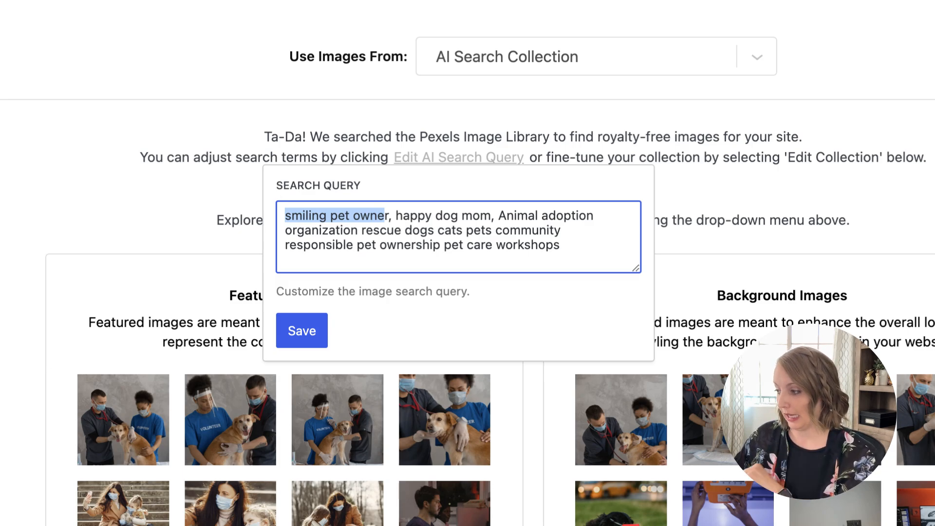
{"action": "left_click", "coordinate": [498, 215]}
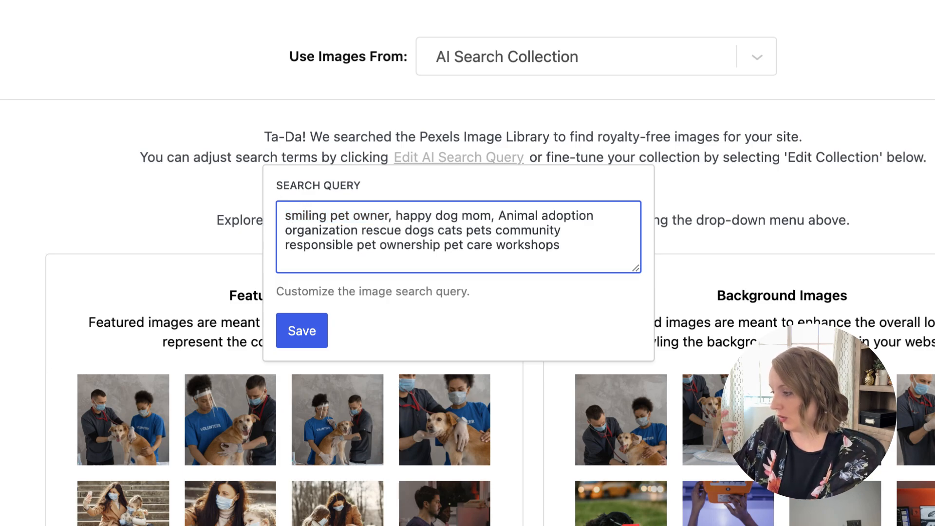
{"action": "type", "text": "h"}
{"action": "key", "text": "BackSpace"}
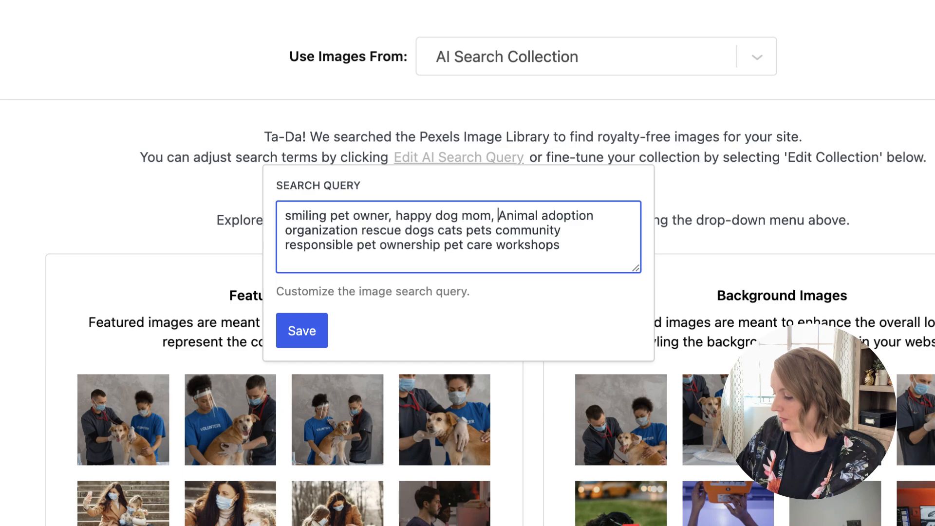
{"action": "type", "text": "happy "}
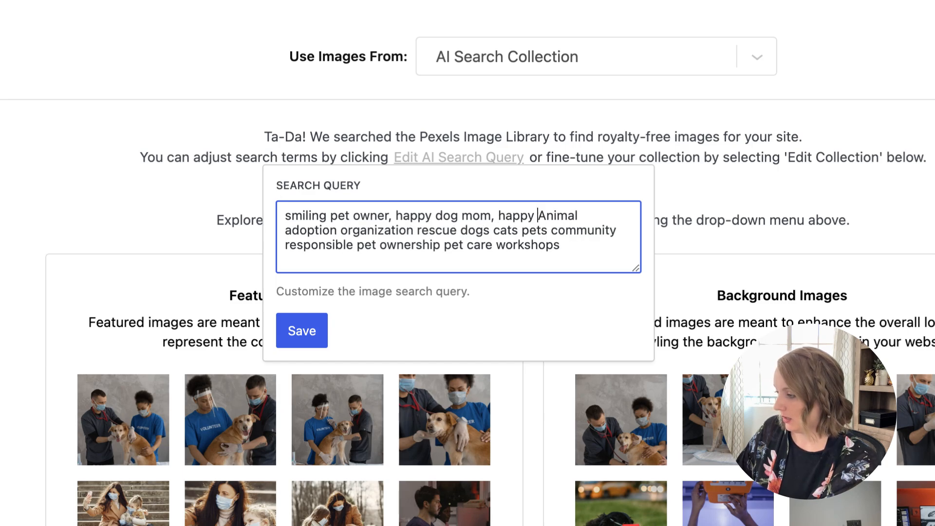
{"action": "type", "text": "man holdi"}
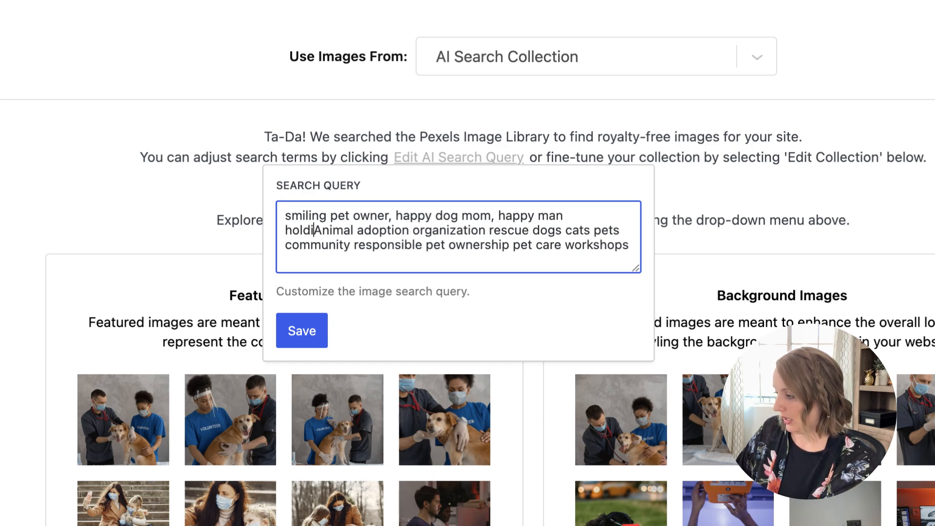
{"action": "type", "text": "ng pet,"}
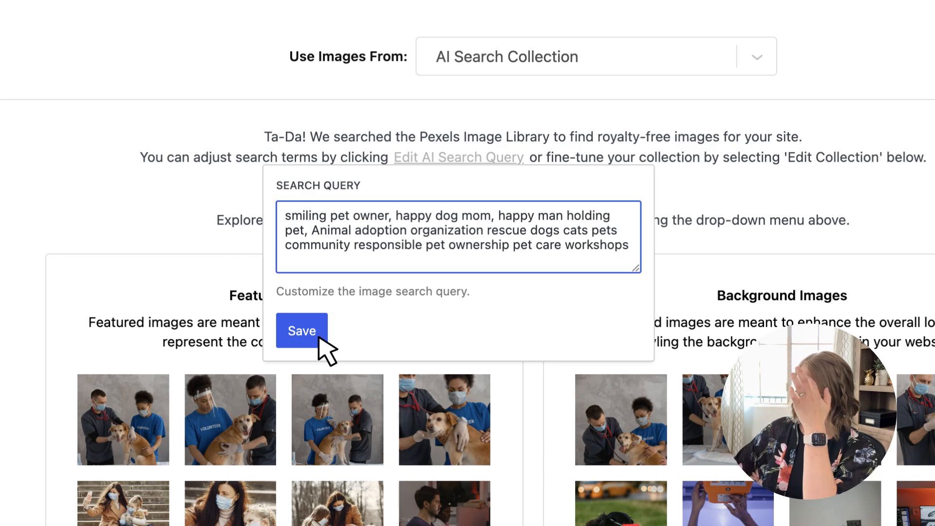
{"action": "left_click", "coordinate": [321, 339]}
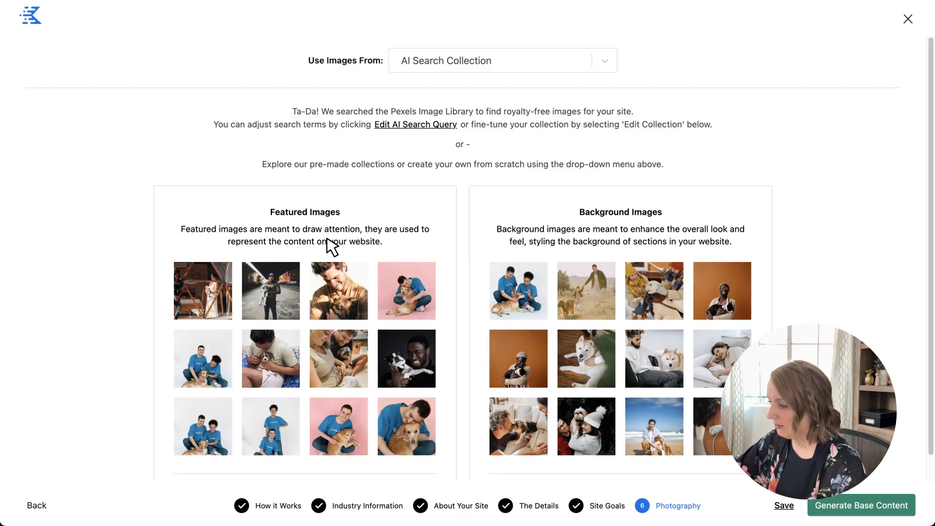
Step: Reopen the AI image search query and remove "workshops" from its end
{"action": "scroll", "coordinate": [328, 244], "scroll_direction": "down", "scroll_amount": 3}
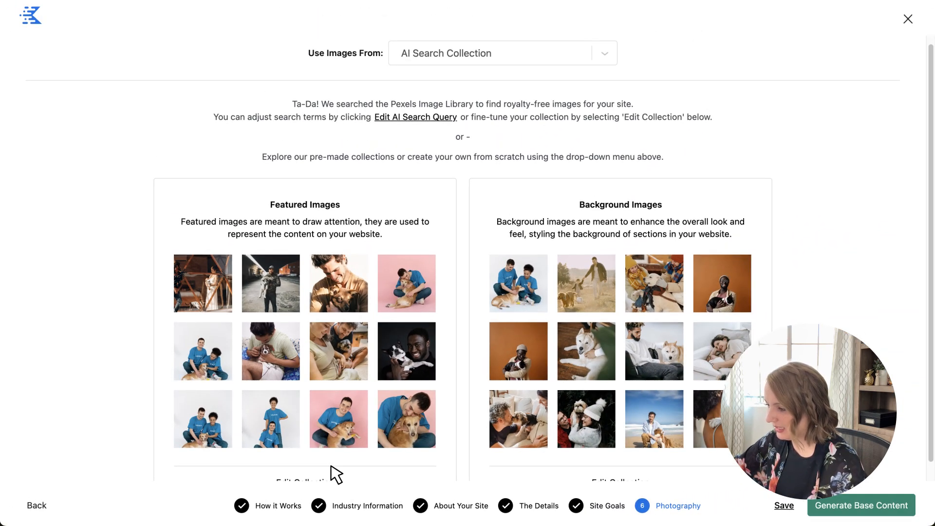
{"action": "left_click", "coordinate": [454, 118]}
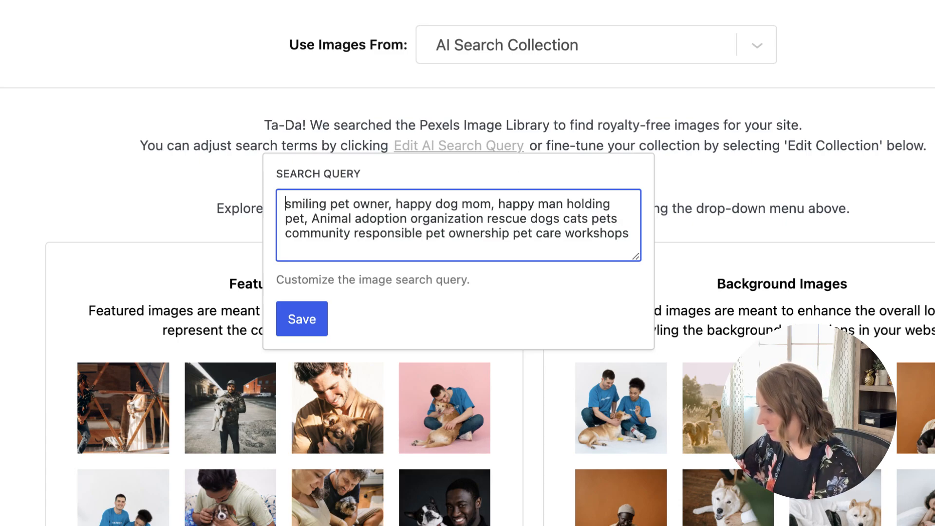
{"action": "key", "text": "shift+Left"}
{"action": "key", "text": "shift+Left"}
{"action": "key", "text": "shift+Left"}
{"action": "key", "text": "shift+Left"}
{"action": "key", "text": "shift+Left"}
{"action": "key", "text": "shift+Left"}
{"action": "key", "text": "shift+Left"}
{"action": "key", "text": "shift+Left"}
{"action": "key", "text": "shift+Left"}
{"action": "key", "text": "shift+Left"}
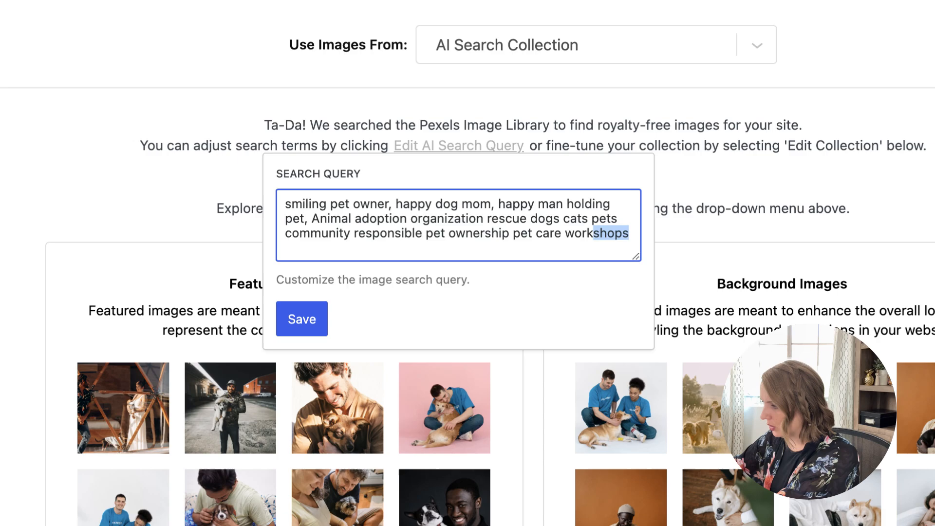
{"action": "key", "text": "BackSpace"}
Step: Remove "smiling pet owner," from the start of the image search query and save it
{"action": "left_click_drag", "start_coordinate": [404, 204], "coordinate": [285, 204]}
{"action": "left_click", "coordinate": [408, 219]}
{"action": "left_click", "coordinate": [396, 204]}
{"action": "key", "text": "shift+alt+Left"}
{"action": "key", "text": "shift+alt+Left"}
{"action": "key", "text": "shift+alt+Left"}
{"action": "key", "text": "BackSpace"}
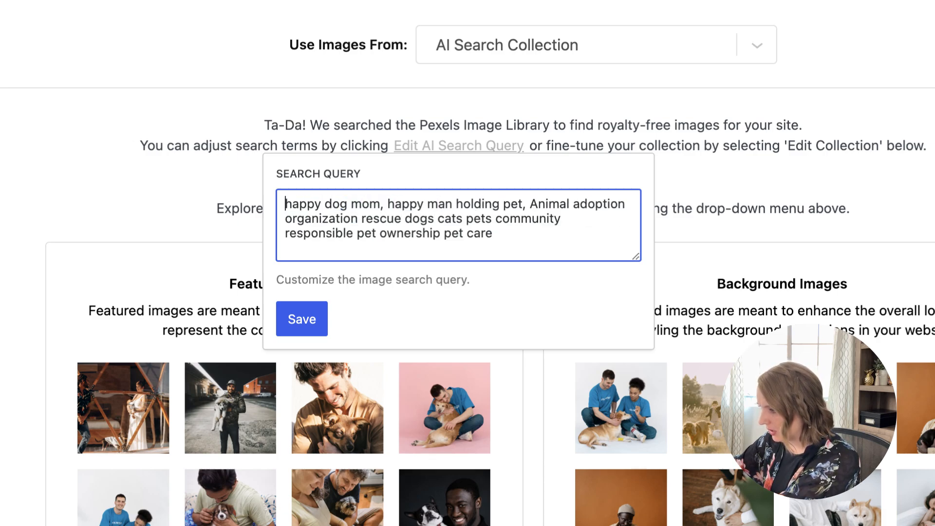
{"action": "left_click", "coordinate": [302, 319]}
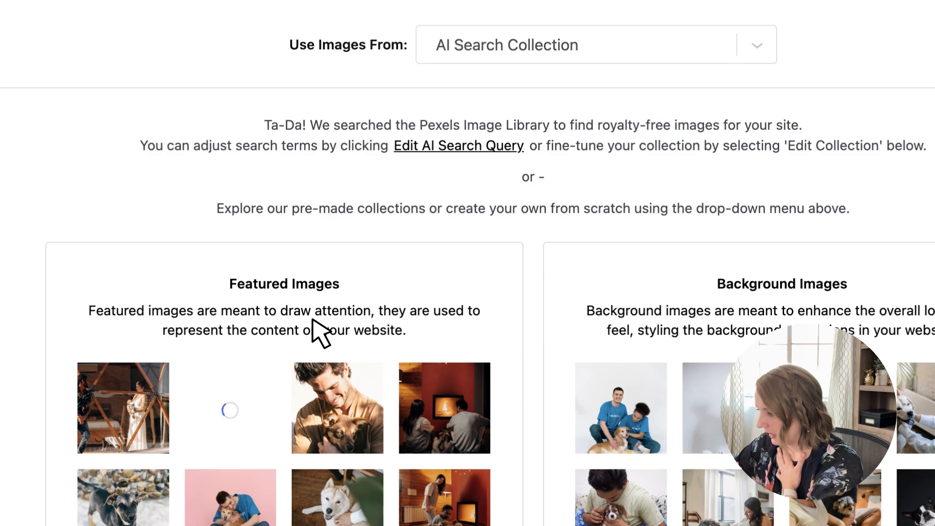
Step: Replace the whole AI image search query with "happy pets with owners" and save it
{"action": "scroll", "coordinate": [319, 334], "scroll_direction": "down", "scroll_amount": 1}
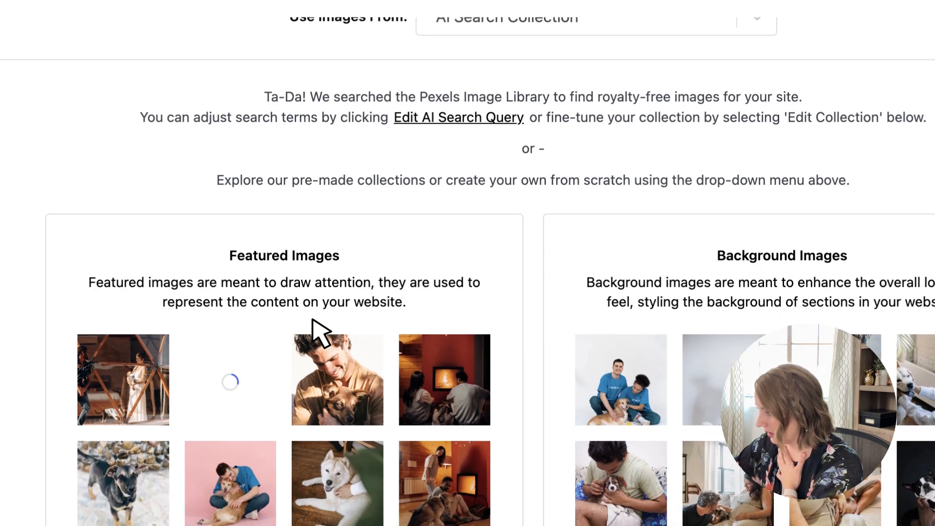
{"action": "scroll", "coordinate": [371, 263], "scroll_direction": "up", "scroll_amount": 1}
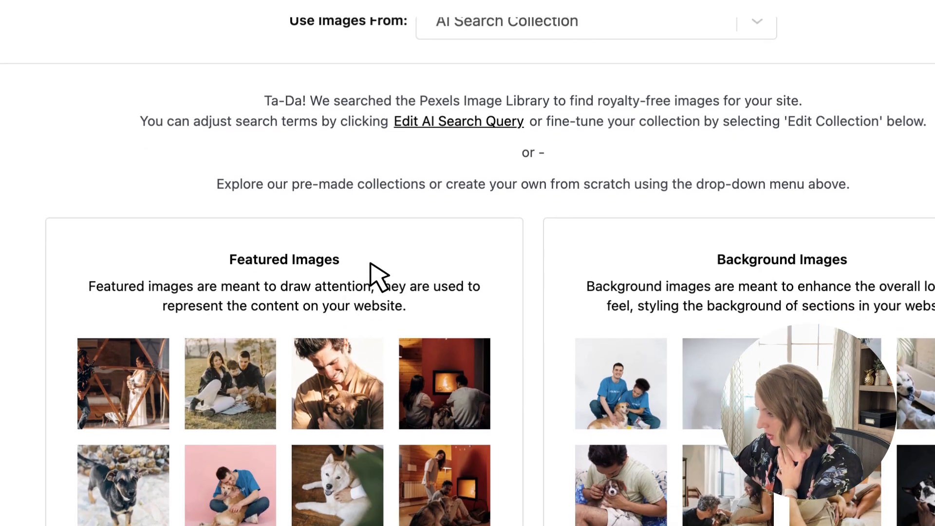
{"action": "left_click", "coordinate": [519, 123]}
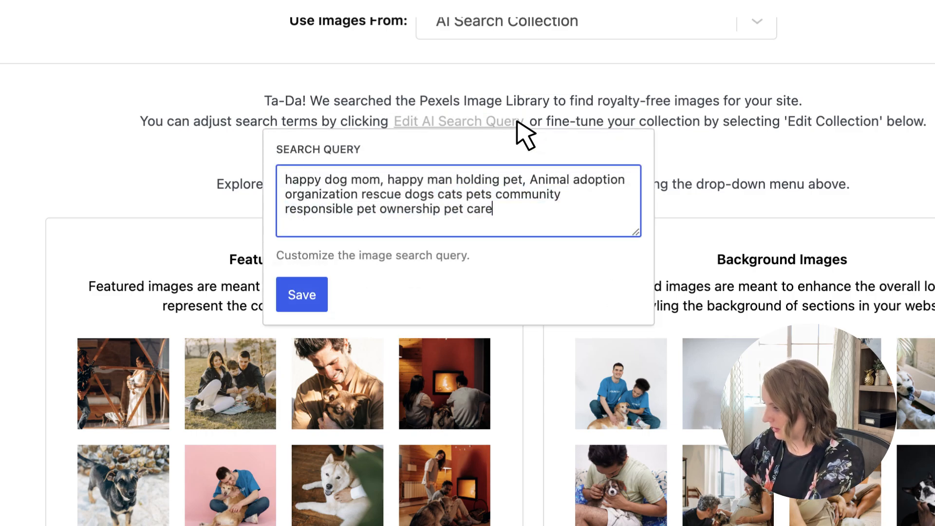
{"action": "left_click", "coordinate": [518, 123]}
{"action": "left_click", "coordinate": [518, 123]}
{"action": "mouse_move", "coordinate": [492, 209]}
{"action": "left_mouse_down"}
{"action": "mouse_move", "coordinate": [387, 194]}
{"action": "mouse_move", "coordinate": [380, 180]}
{"action": "left_mouse_up"}
{"action": "key", "text": "BackSpace"}
{"action": "key", "text": "BackSpace"}
{"action": "key", "text": "BackSpace"}
{"action": "key", "text": "BackSpace"}
{"action": "key", "text": "BackSpace"}
{"action": "key", "text": "BackSpace"}
{"action": "key", "text": "BackSpace"}
{"action": "key", "text": "BackSpace"}
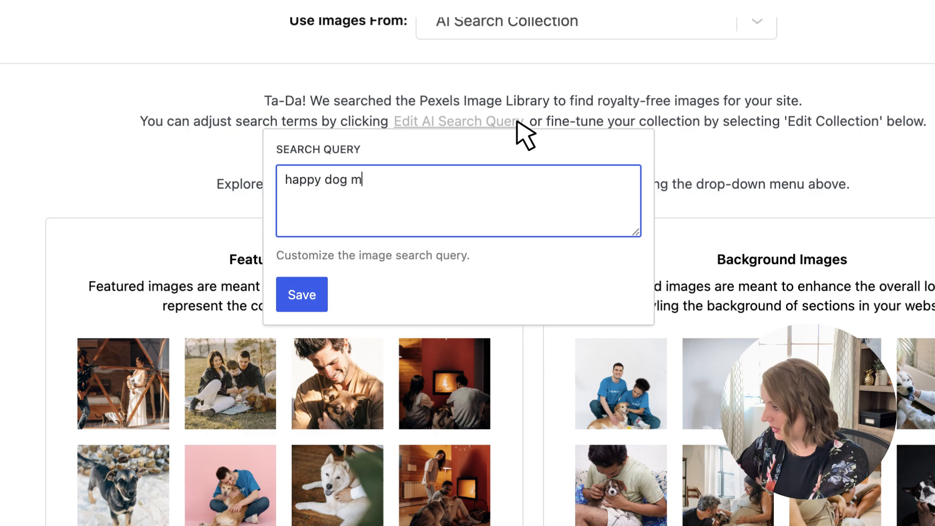
{"action": "type", "text": "p"}
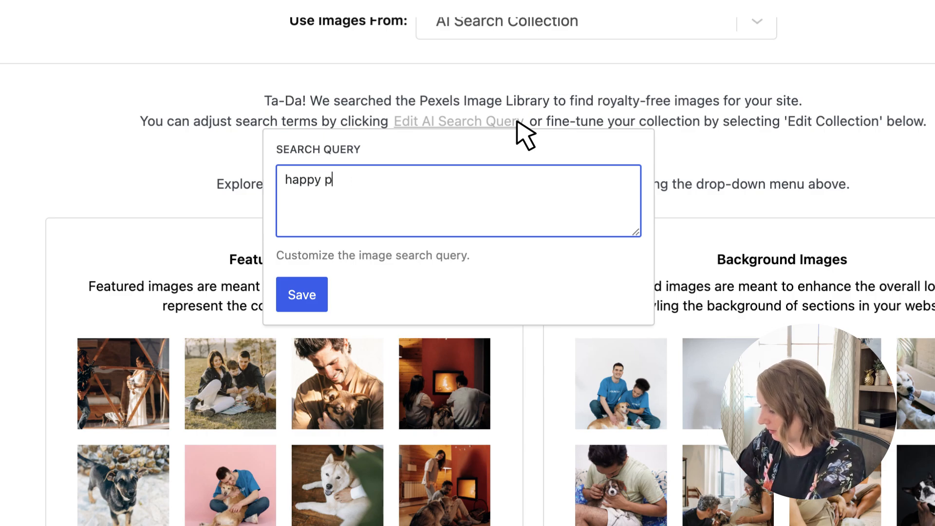
{"action": "type", "text": "ets with owners"}
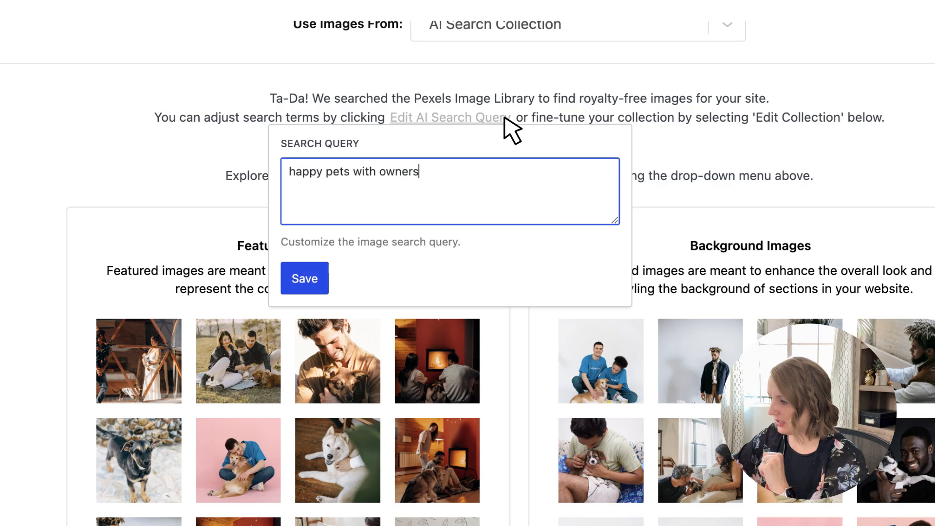
{"action": "key", "text": "Return"}
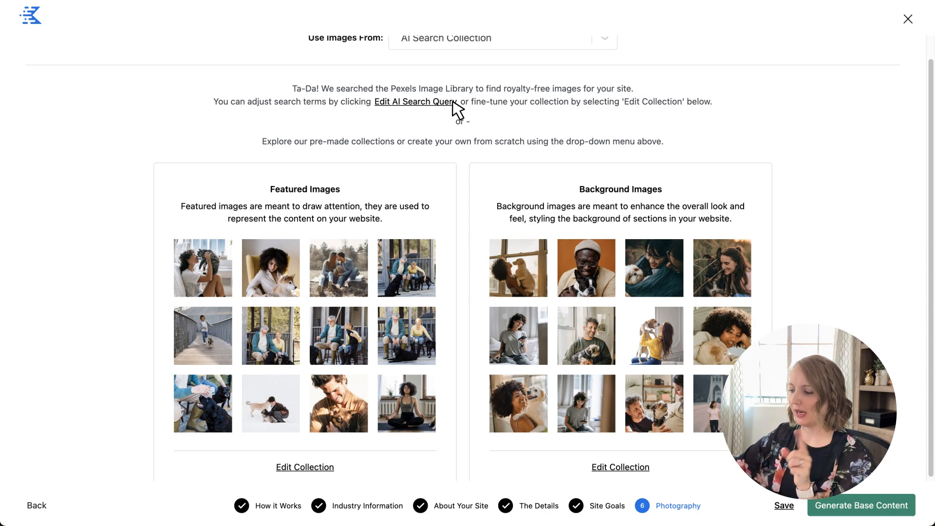
{"action": "scroll", "coordinate": [457, 108], "scroll_direction": "up", "scroll_amount": 1}
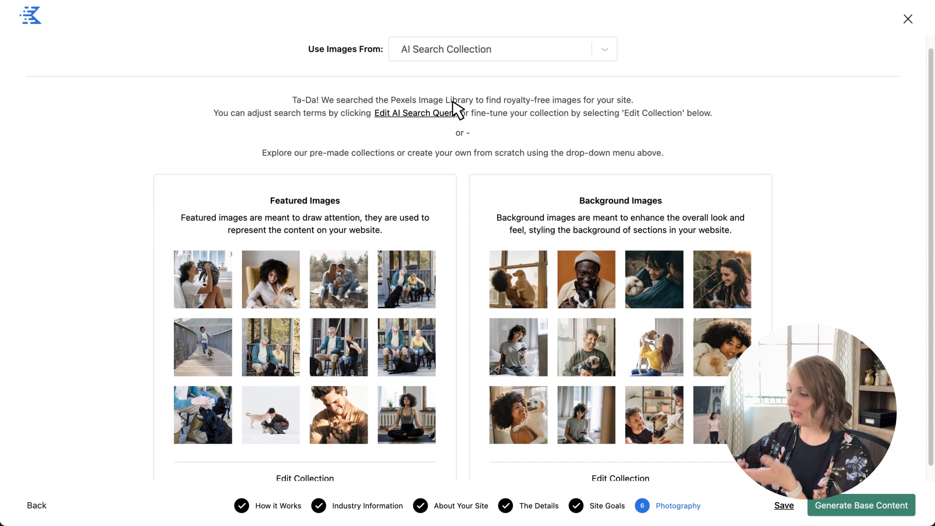
{"action": "left_click", "coordinate": [454, 107]}
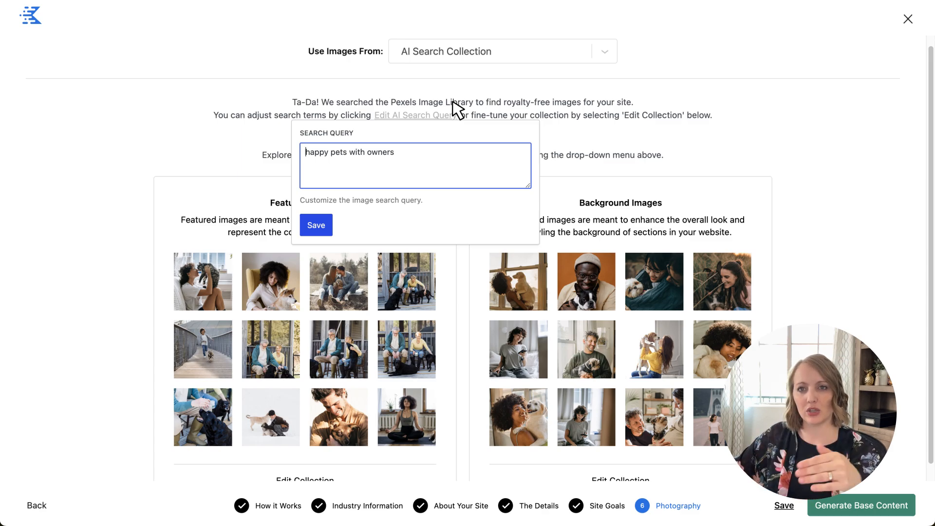
{"action": "left_click", "coordinate": [453, 103]}
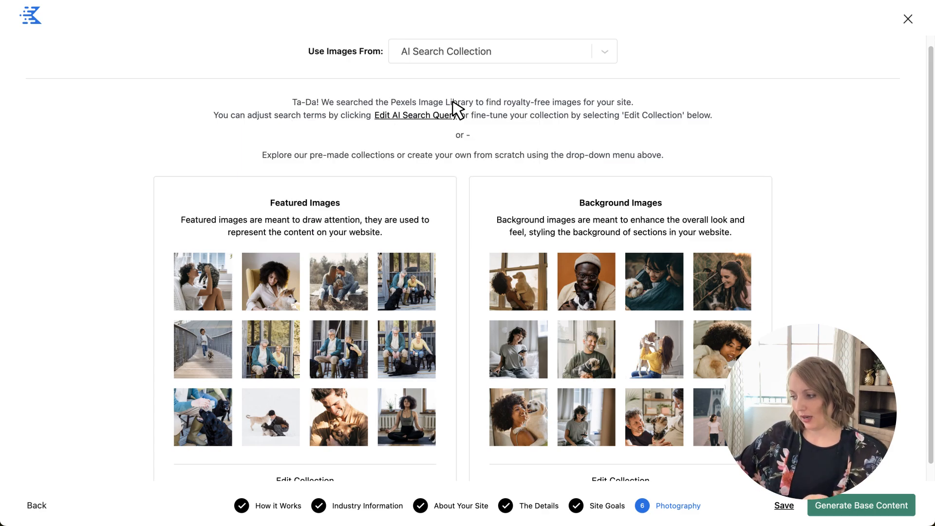
Step: Edit the Featured Images collection and remove the first two photos in its second row, showing the older couple on the porch
{"action": "scroll", "coordinate": [418, 208], "scroll_direction": "down", "scroll_amount": 1}
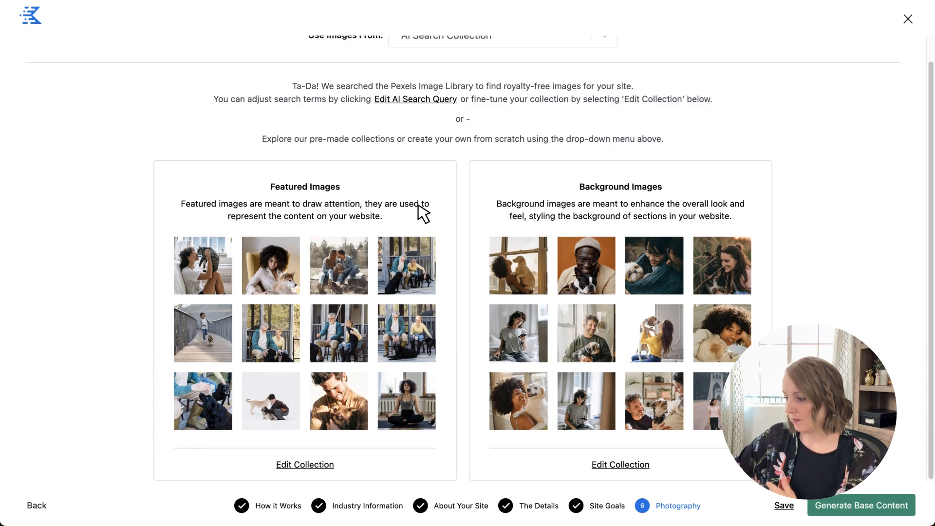
{"action": "left_click", "coordinate": [331, 468]}
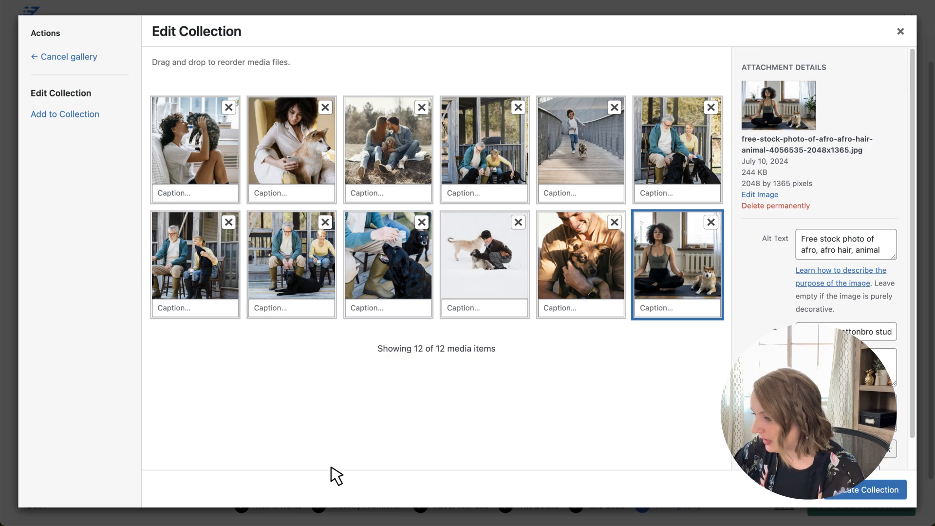
{"action": "left_click", "coordinate": [325, 222]}
{"action": "left_click", "coordinate": [326, 223]}
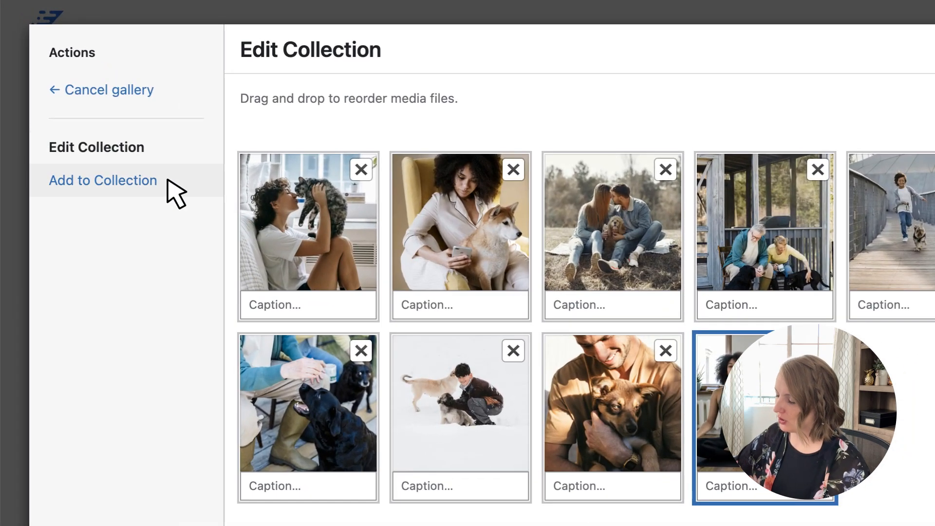
Step: Upload dog-cat-family.jpg from the Downloads folder and add it to the featured images collection
{"action": "left_click", "coordinate": [175, 193]}
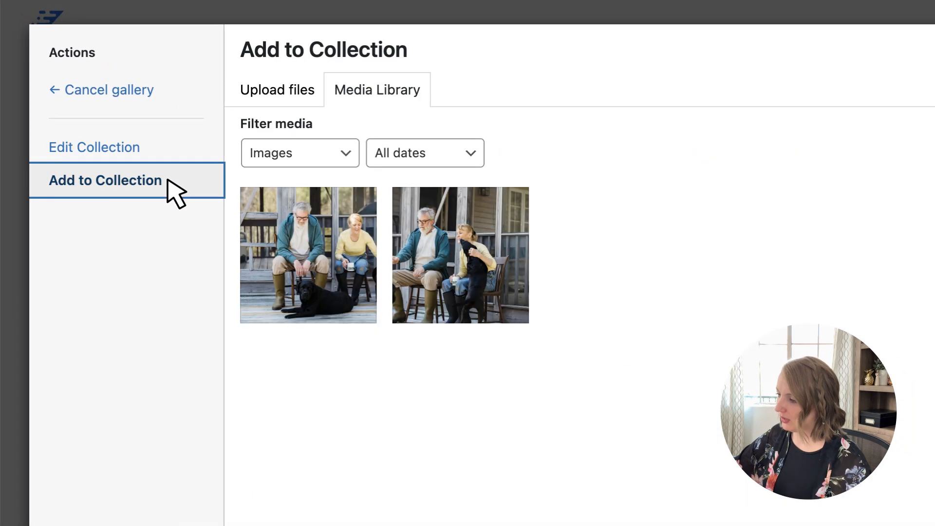
{"action": "left_click", "coordinate": [319, 96]}
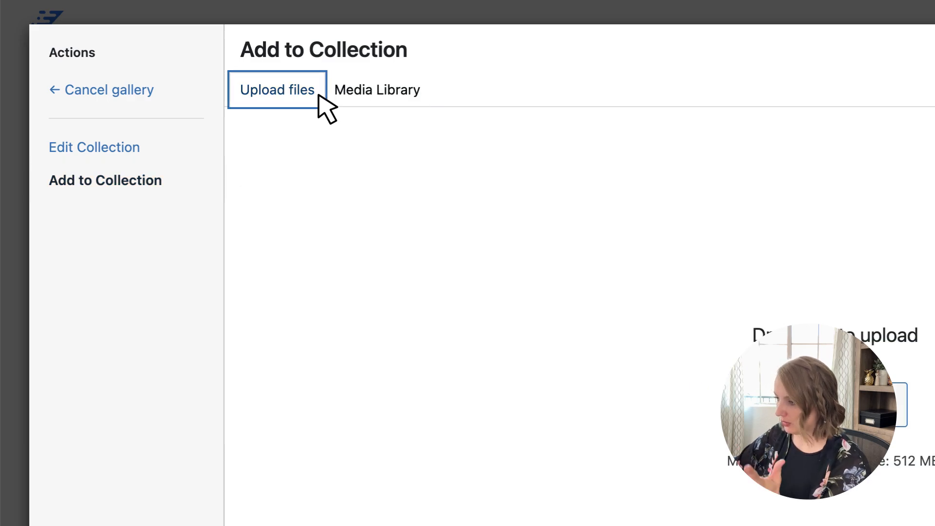
{"action": "left_click", "coordinate": [322, 96]}
{"action": "left_click", "coordinate": [319, 96]}
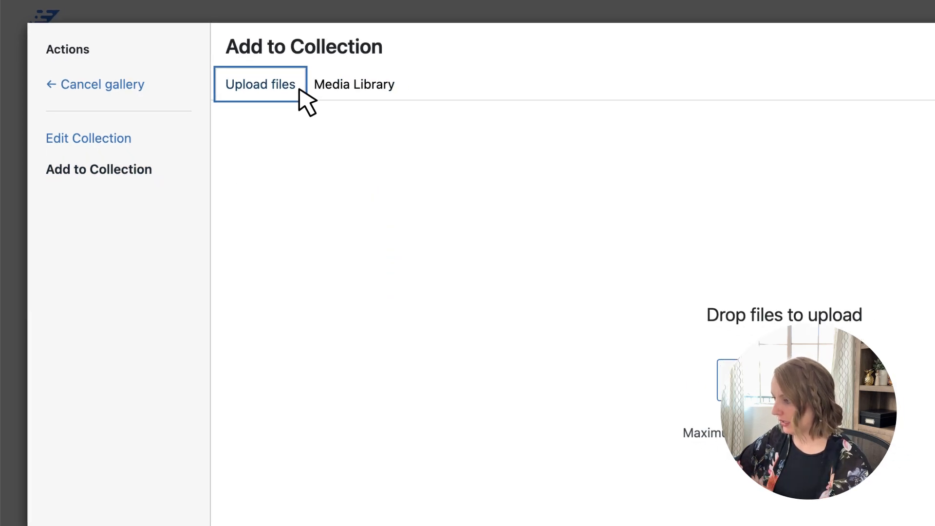
{"action": "left_click", "coordinate": [842, 392]}
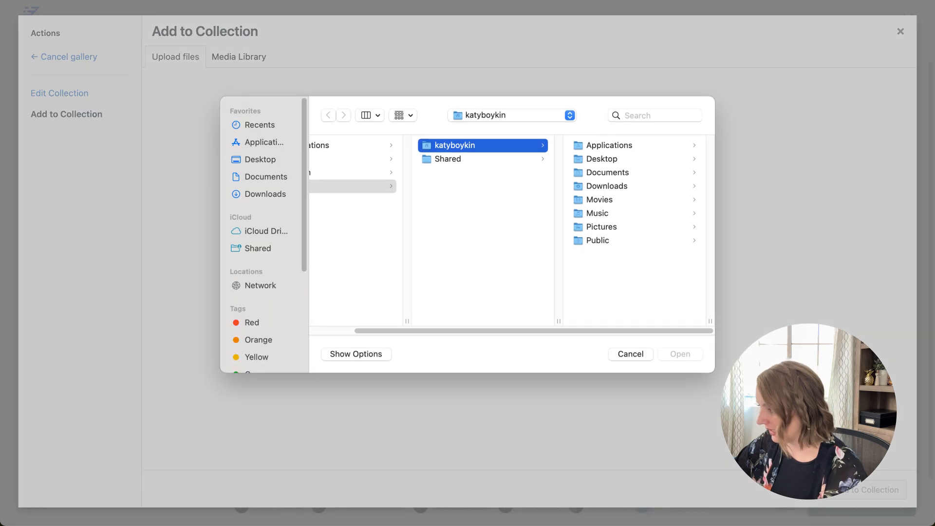
{"action": "left_click", "coordinate": [265, 194]}
{"action": "left_click", "coordinate": [367, 159]}
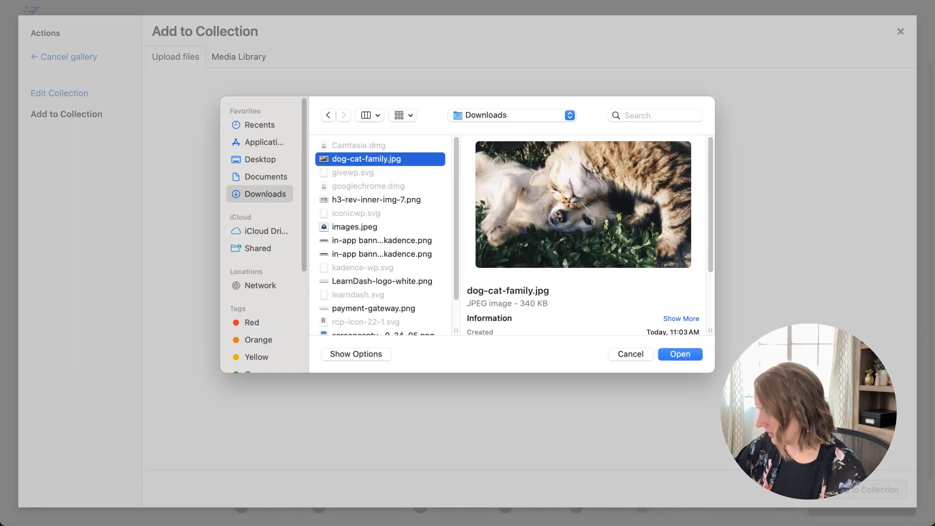
{"action": "key", "text": "Return"}
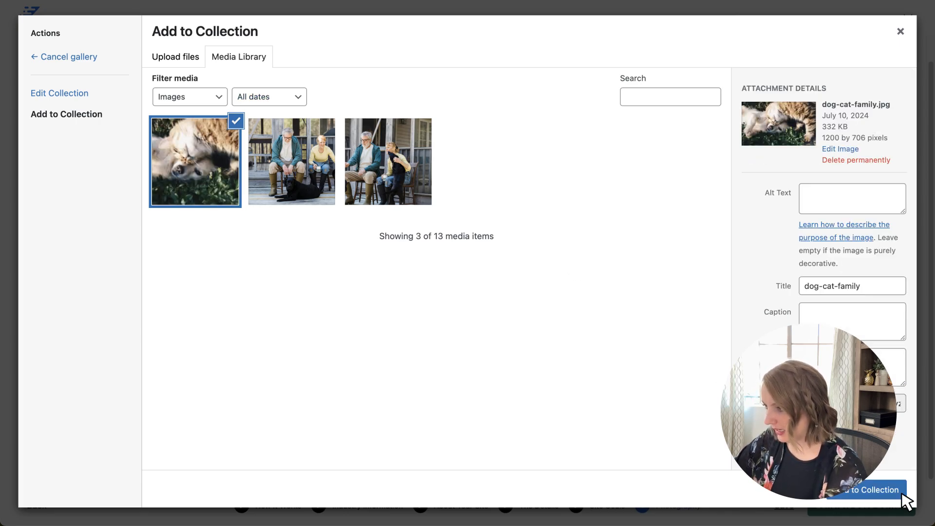
{"action": "left_click", "coordinate": [906, 498]}
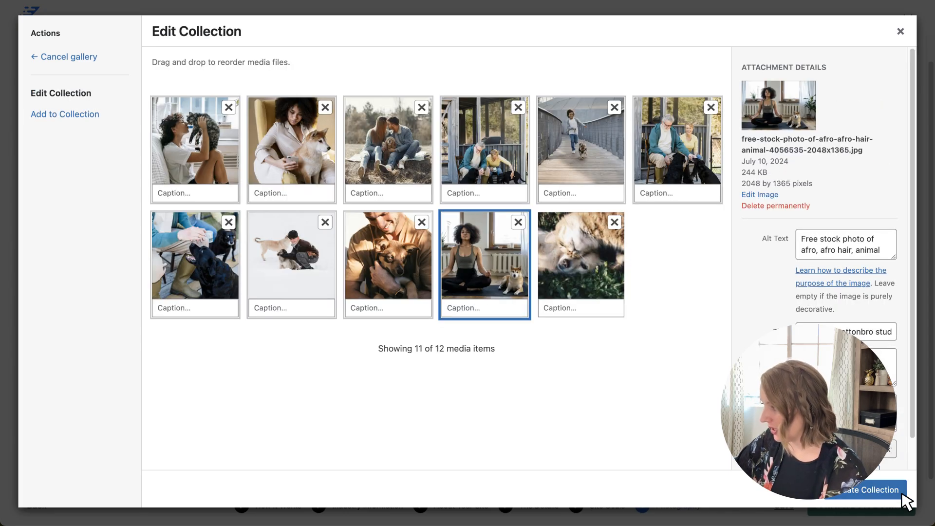
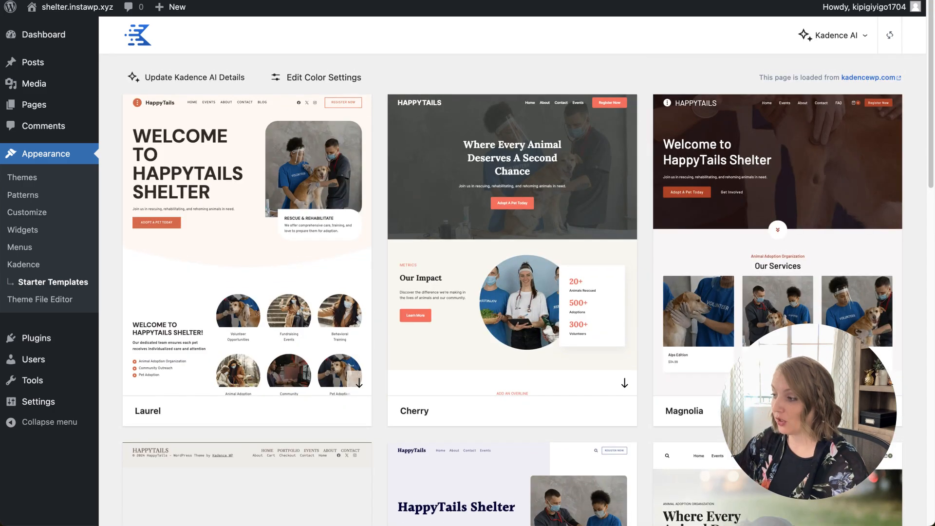
Step: Browse the starter templates, open Cherry and review its full homepage preview
{"action": "scroll", "coordinate": [513, 292], "scroll_direction": "down", "scroll_amount": 5}
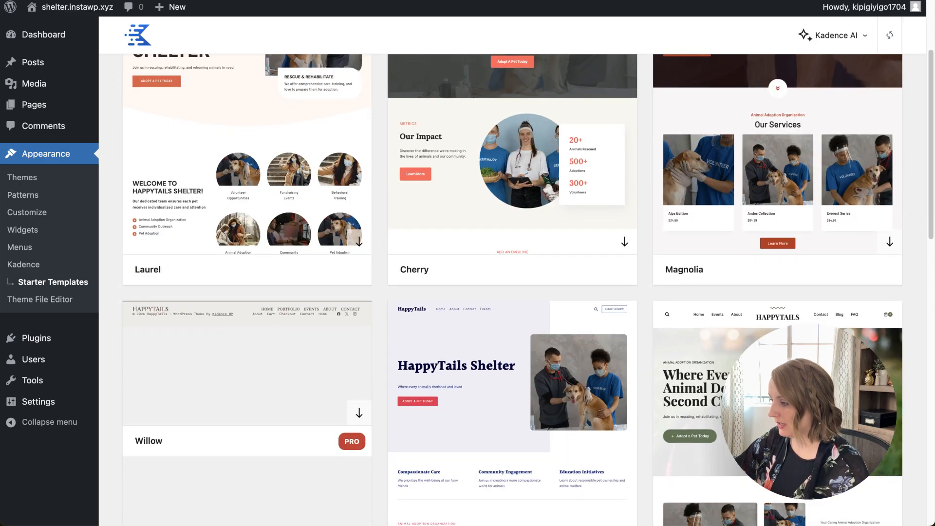
{"action": "scroll", "coordinate": [513, 292], "scroll_direction": "down", "scroll_amount": 7}
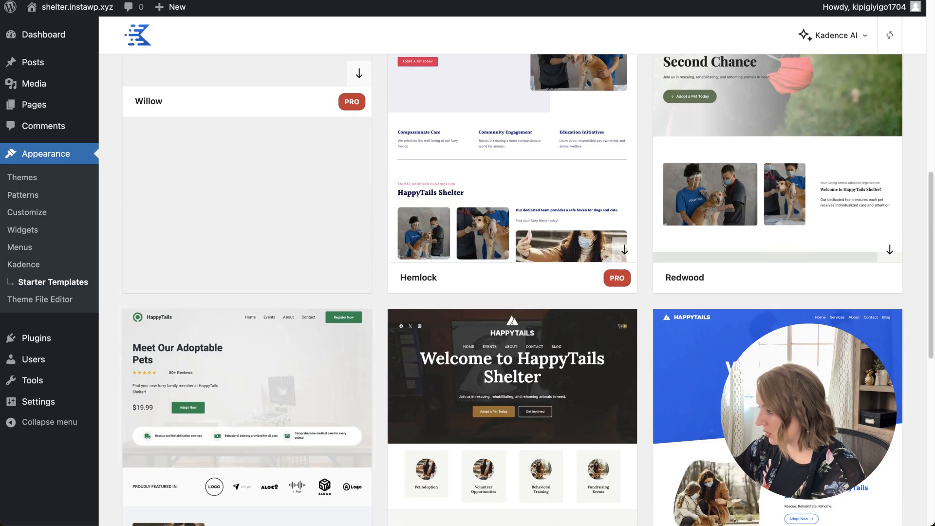
{"action": "scroll", "coordinate": [512, 292], "scroll_direction": "down", "scroll_amount": 4}
{"action": "scroll", "coordinate": [512, 292], "scroll_direction": "down", "scroll_amount": 3}
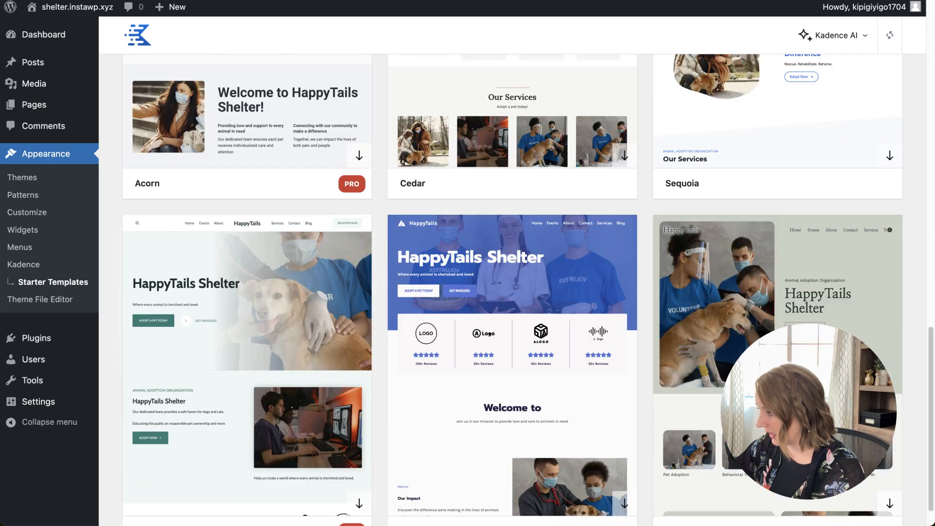
{"action": "scroll", "coordinate": [512, 292], "scroll_direction": "down", "scroll_amount": 1}
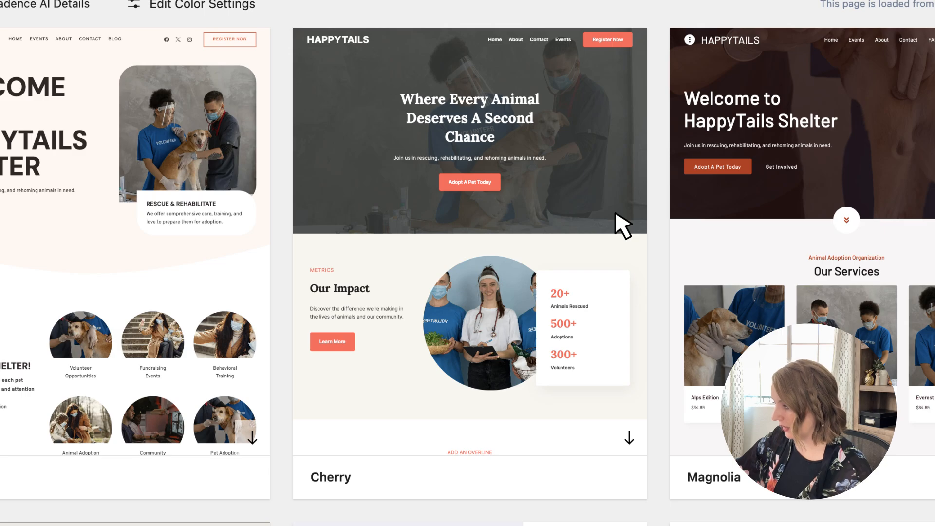
{"action": "left_click", "coordinate": [621, 224]}
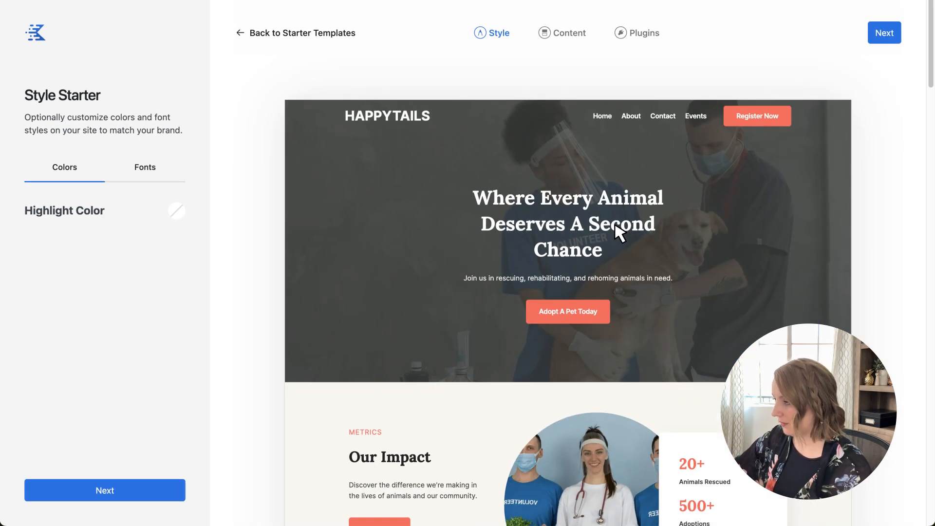
{"action": "scroll", "coordinate": [620, 233], "scroll_direction": "down", "scroll_amount": 15}
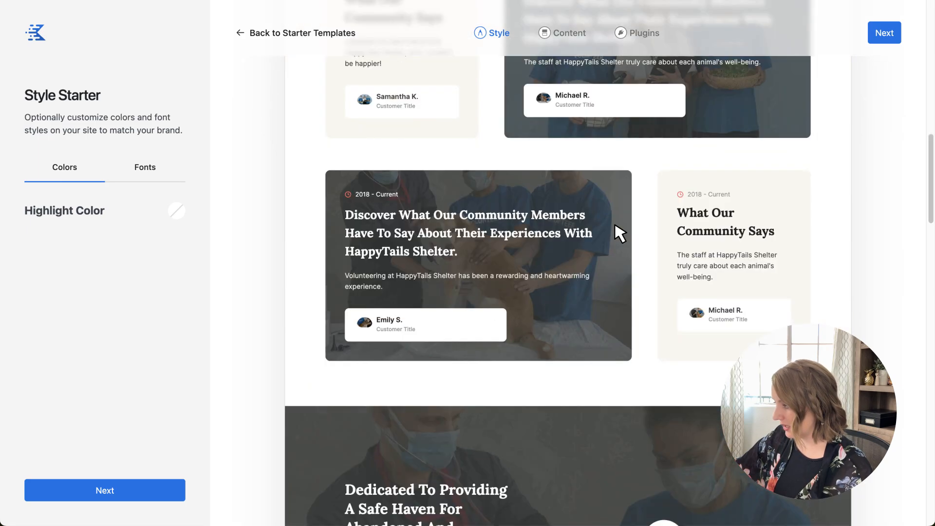
{"action": "scroll", "coordinate": [620, 233], "scroll_direction": "down", "scroll_amount": 10}
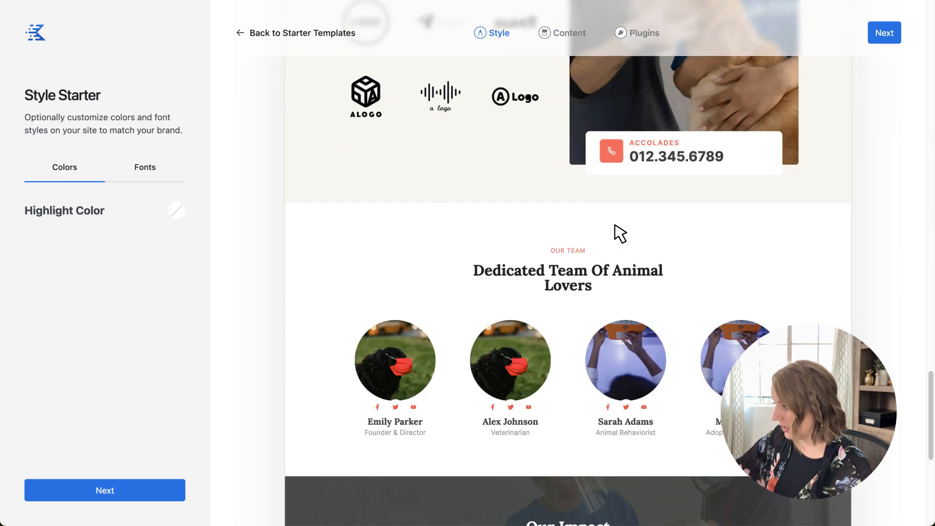
{"action": "scroll", "coordinate": [615, 225], "scroll_direction": "down", "scroll_amount": 7}
{"action": "scroll", "coordinate": [615, 225], "scroll_direction": "up", "scroll_amount": 2}
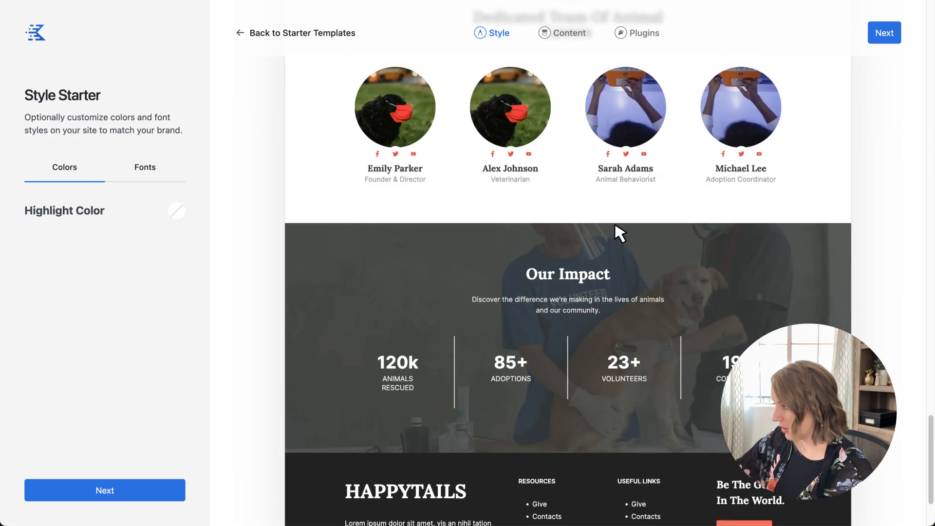
{"action": "scroll", "coordinate": [616, 232], "scroll_direction": "up", "scroll_amount": 20}
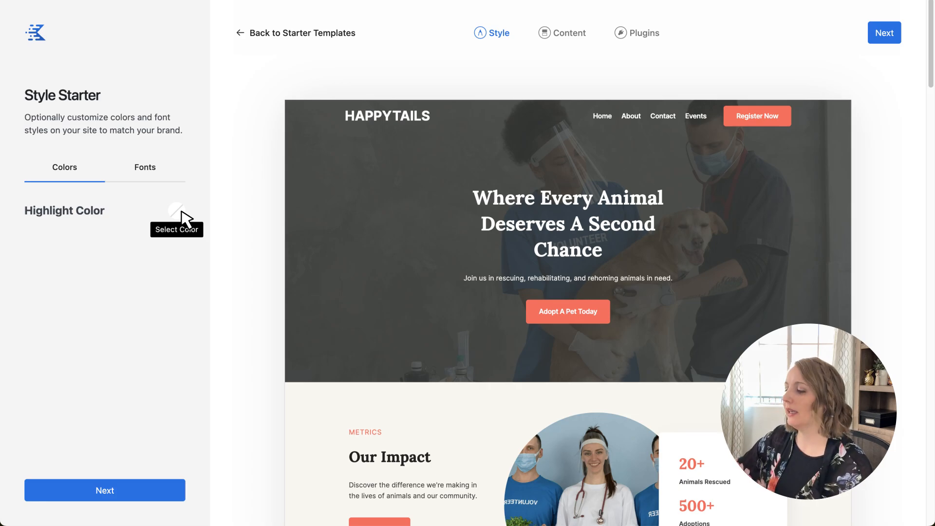
Step: Try the orange and green highlight color swatches, and set the highlight color to blue 2351FF
{"action": "left_click", "coordinate": [177, 211]}
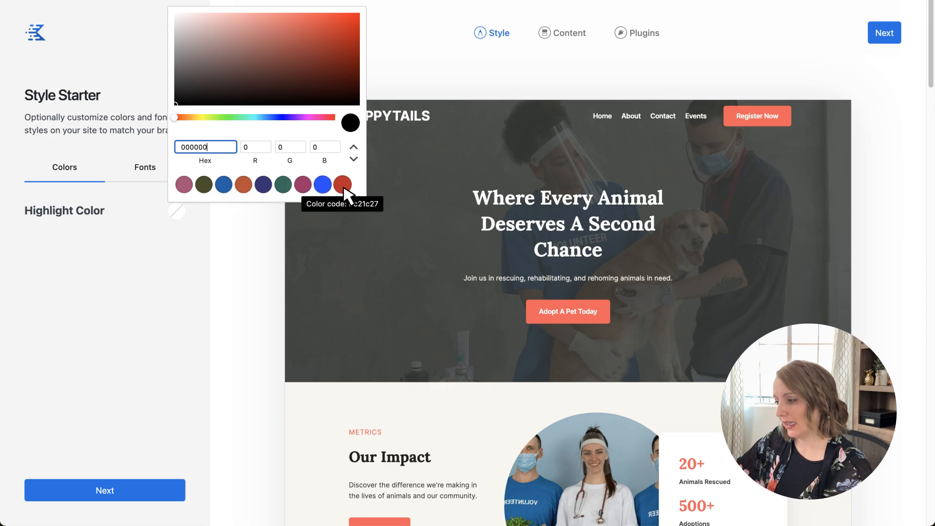
{"action": "left_click", "coordinate": [244, 186]}
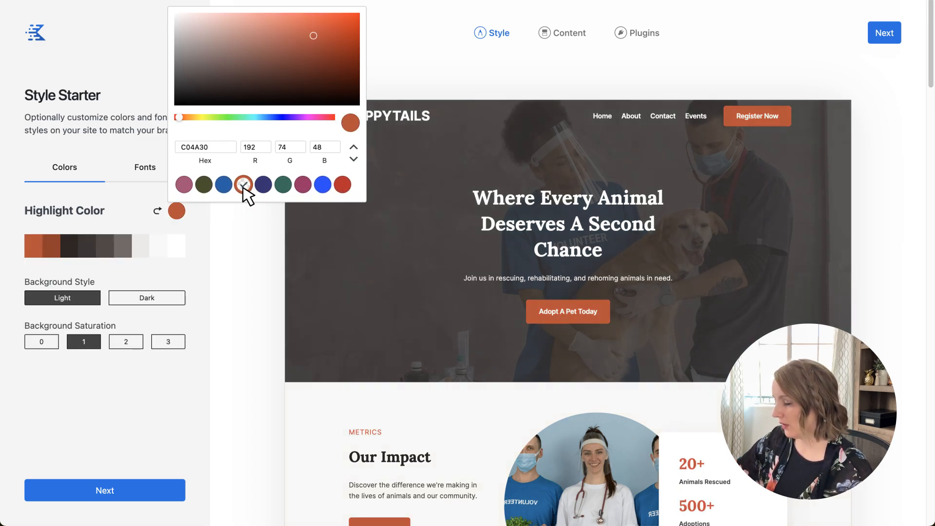
{"action": "left_click", "coordinate": [284, 187]}
{"action": "left_click", "coordinate": [324, 187]}
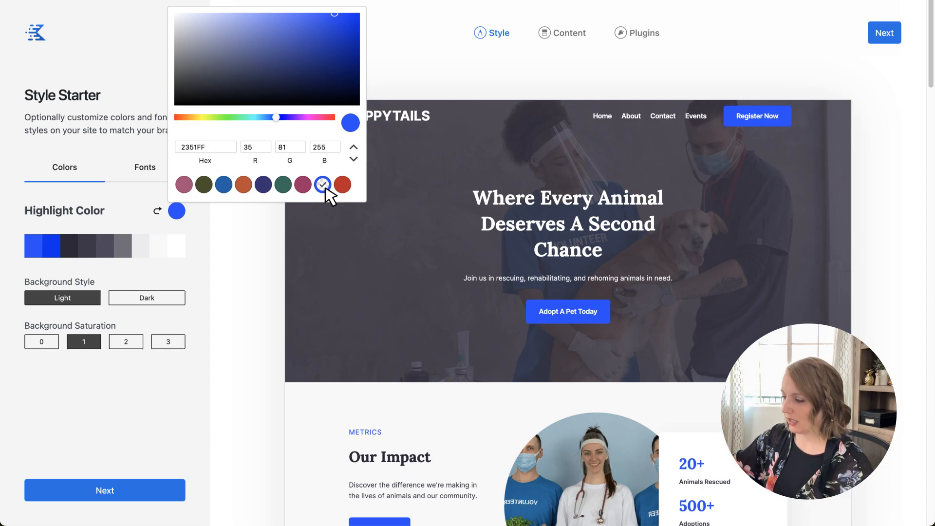
{"action": "left_click", "coordinate": [326, 188]}
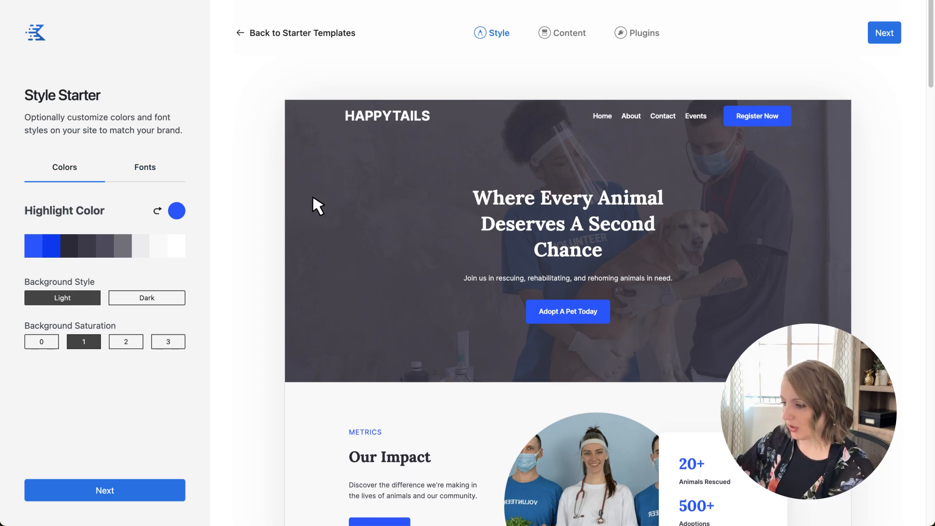
Step: Try the Dark background style on the template preview and switch back to Light
{"action": "left_click", "coordinate": [175, 300]}
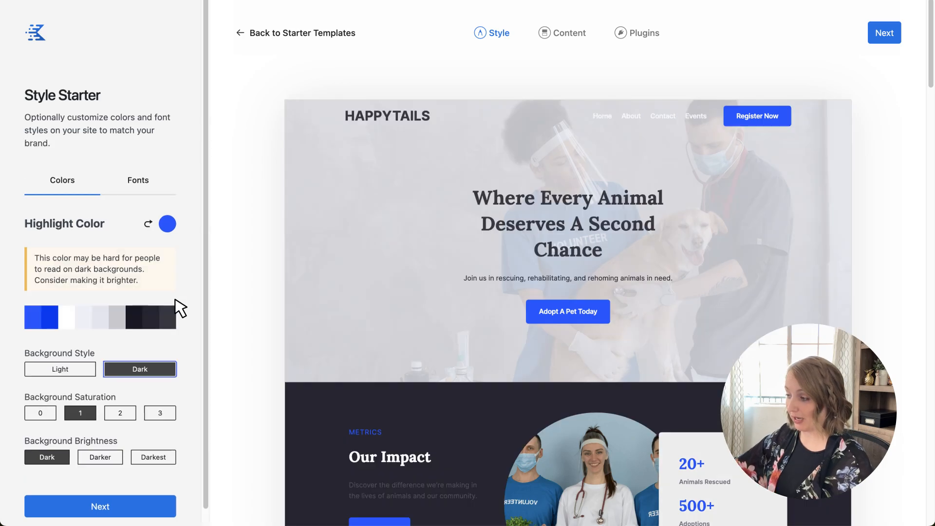
{"action": "scroll", "coordinate": [175, 300], "scroll_direction": "down", "scroll_amount": 6}
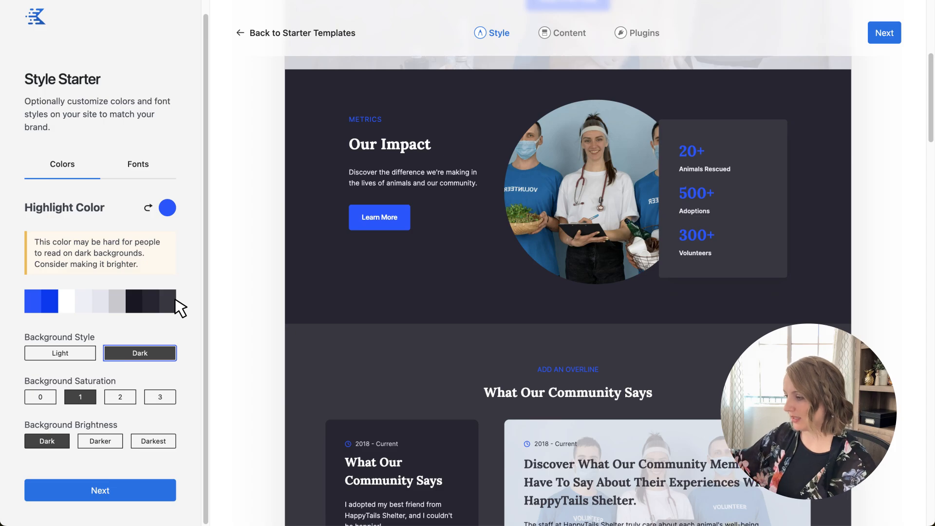
{"action": "left_click", "coordinate": [85, 355]}
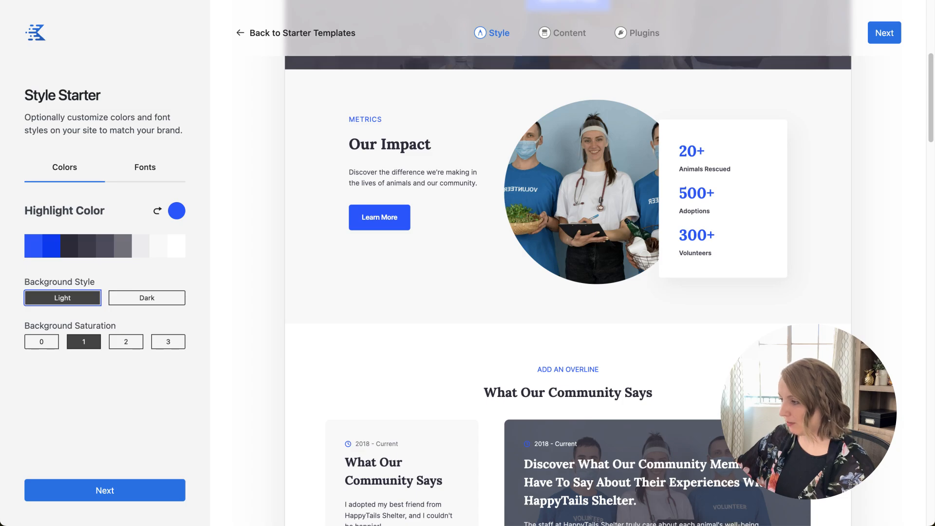
Step: Set the background saturation to 3 and continue to the template's content selection
{"action": "scroll", "coordinate": [568, 291], "scroll_direction": "up", "scroll_amount": 1}
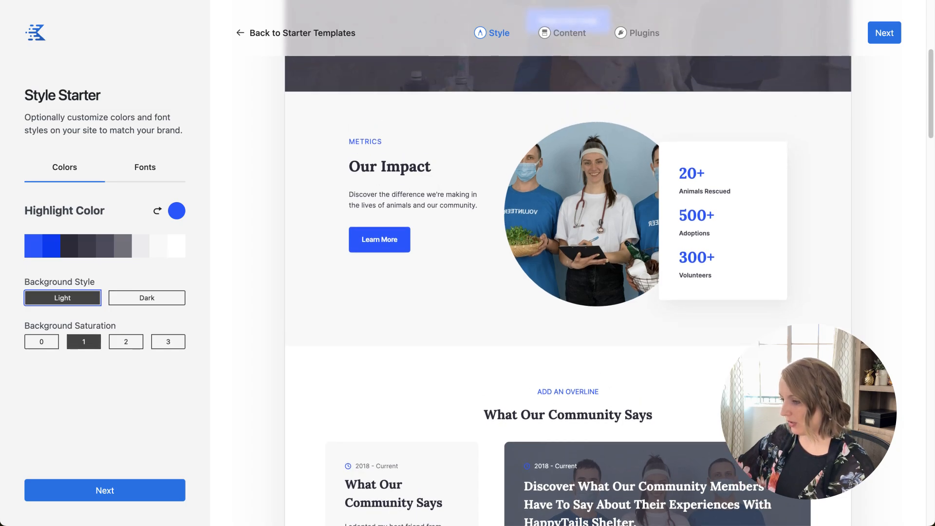
{"action": "left_click", "coordinate": [126, 342]}
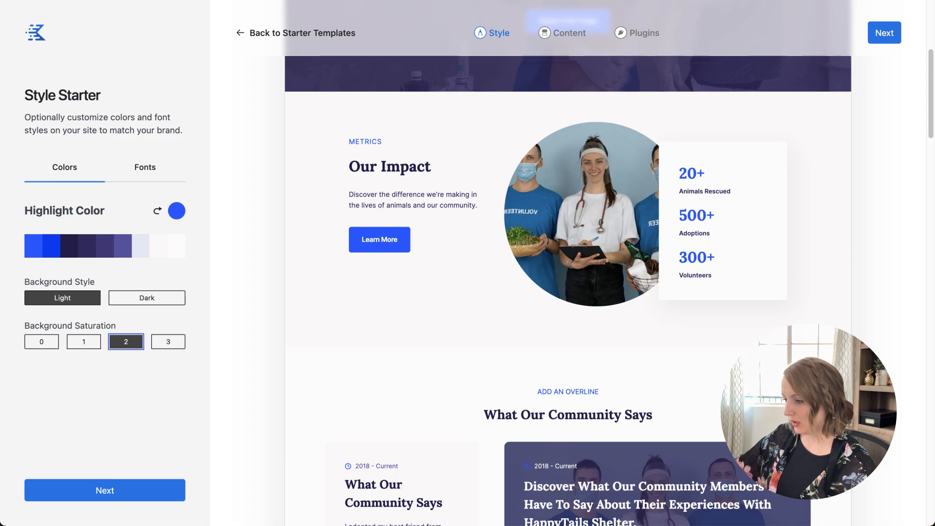
{"action": "left_click", "coordinate": [168, 341]}
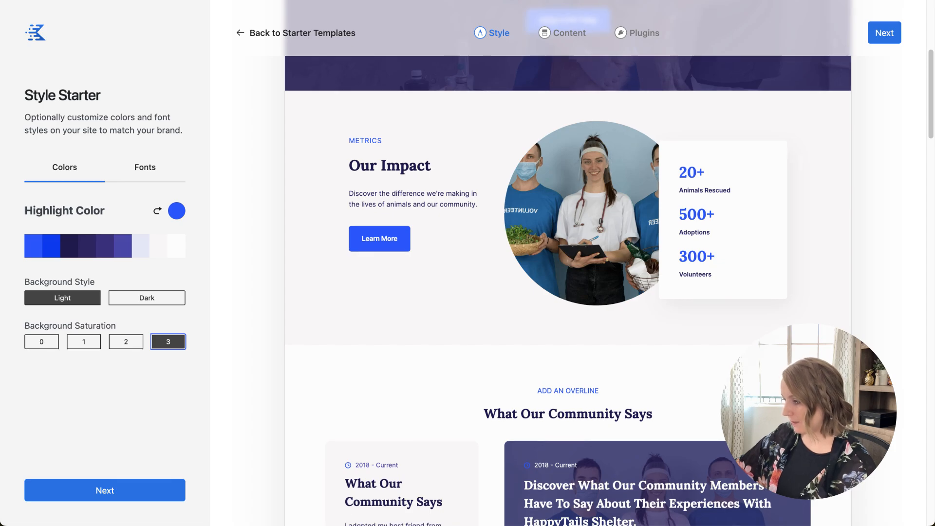
{"action": "scroll", "coordinate": [568, 263], "scroll_direction": "down", "scroll_amount": 10}
{"action": "scroll", "coordinate": [568, 263], "scroll_direction": "up", "scroll_amount": 2}
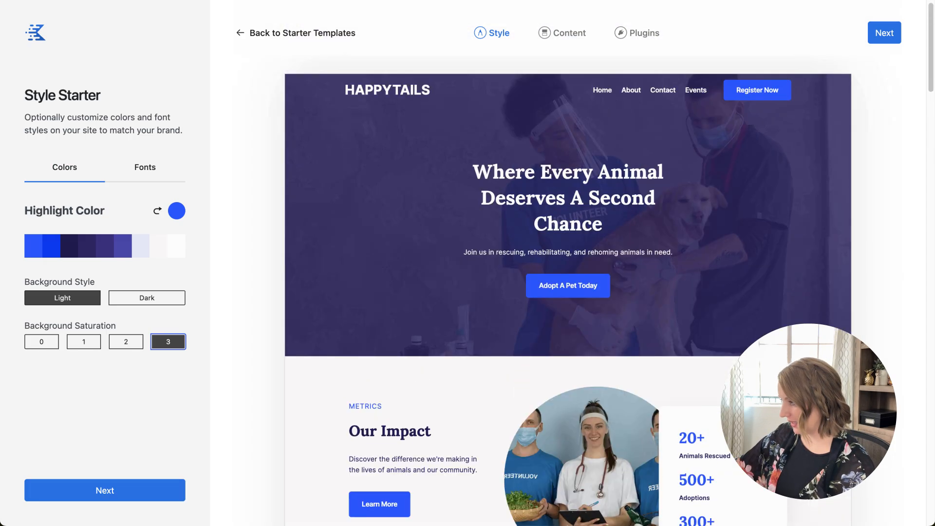
{"action": "left_click", "coordinate": [161, 495]}
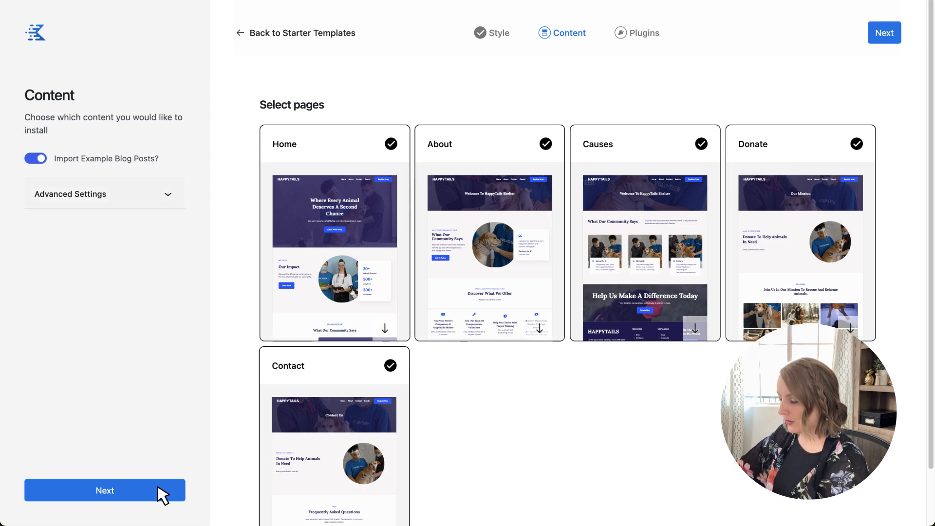
Step: Check the advanced content import settings, continue with all pages selected, and add the GiveWP and Solid Security plugins
{"action": "left_click", "coordinate": [168, 195]}
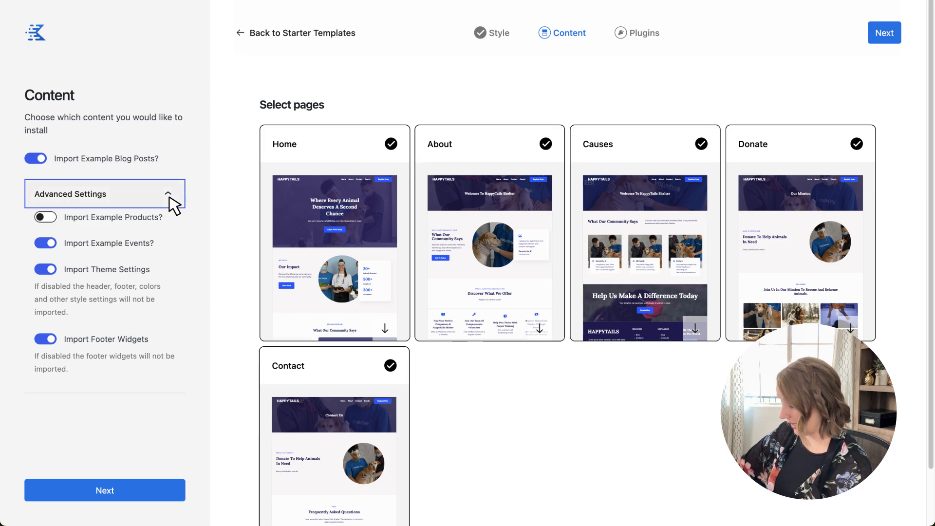
{"action": "left_click", "coordinate": [166, 497]}
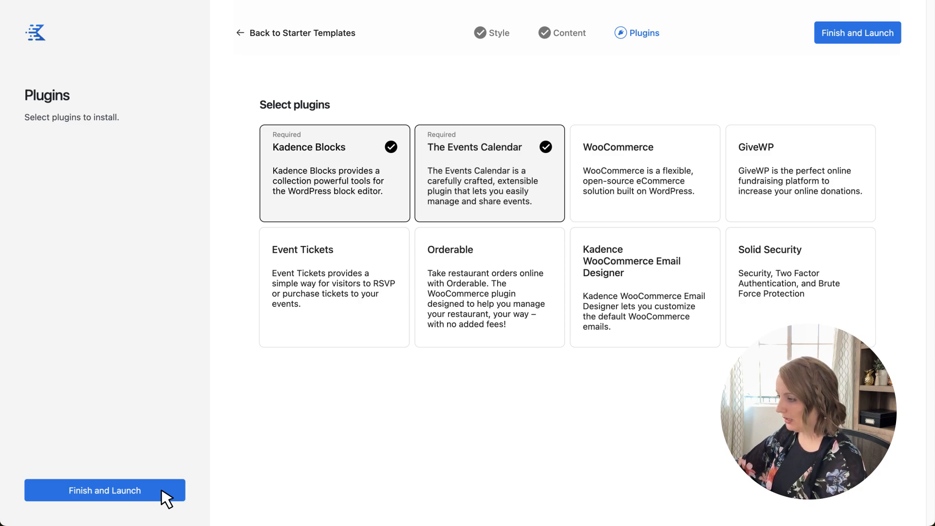
{"action": "left_click", "coordinate": [824, 215]}
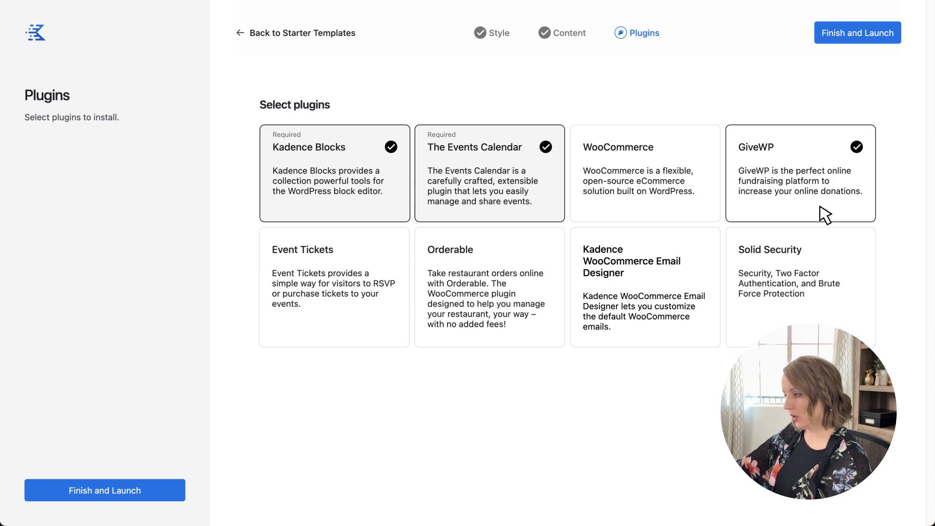
{"action": "left_click", "coordinate": [859, 283]}
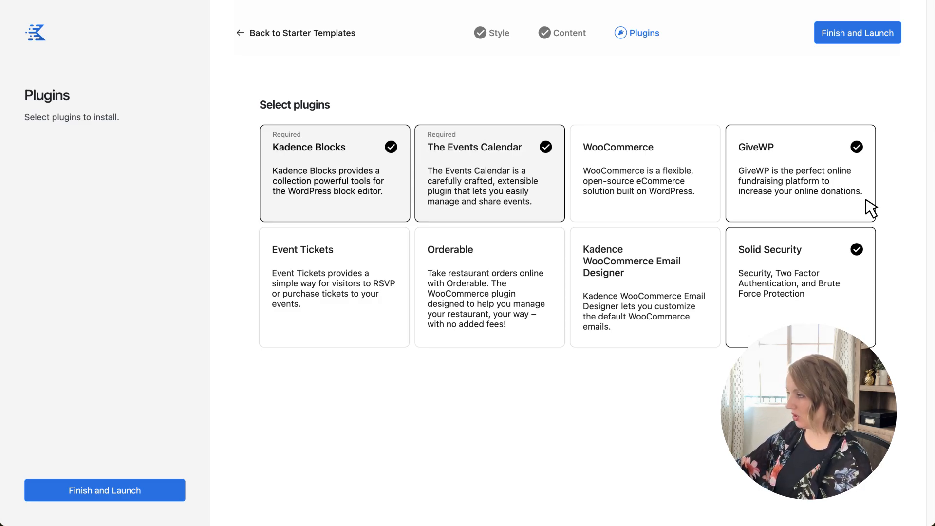
Step: Finish the template setup, start the import and open the finished site
{"action": "left_click", "coordinate": [881, 39]}
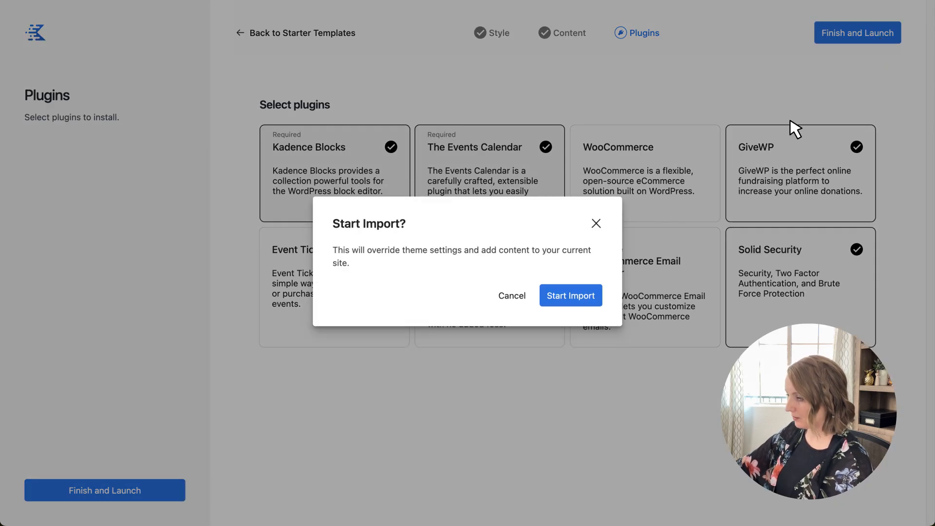
{"action": "left_click", "coordinate": [599, 300]}
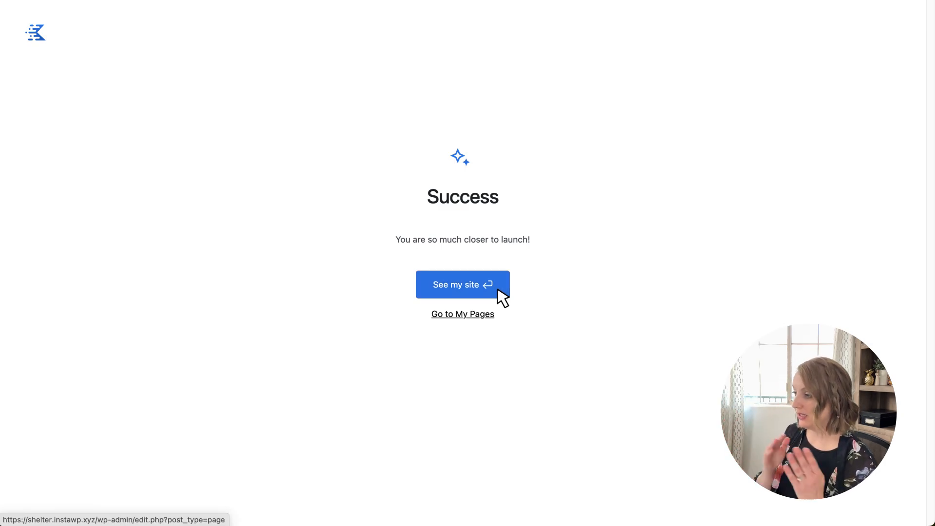
{"action": "left_click", "coordinate": [497, 290]}
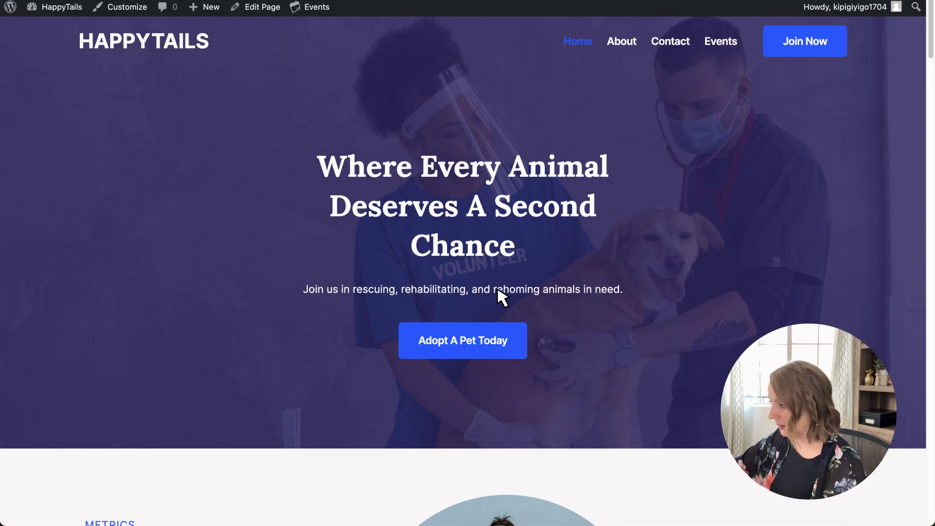
Step: Review the headline, tagline and call-to-action in the live homepage's hero section
{"action": "mouse_move", "coordinate": [318, 167]}
{"action": "left_mouse_down"}
{"action": "mouse_move", "coordinate": [348, 167]}
{"action": "mouse_move", "coordinate": [515, 247]}
{"action": "left_mouse_up"}
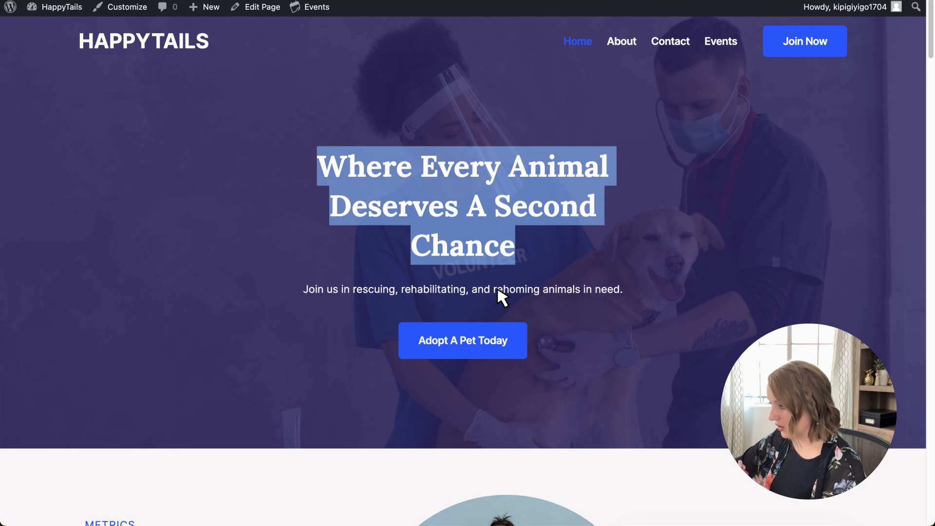
{"action": "left_click", "coordinate": [497, 290]}
{"action": "scroll", "coordinate": [498, 290], "scroll_direction": "down", "scroll_amount": 3}
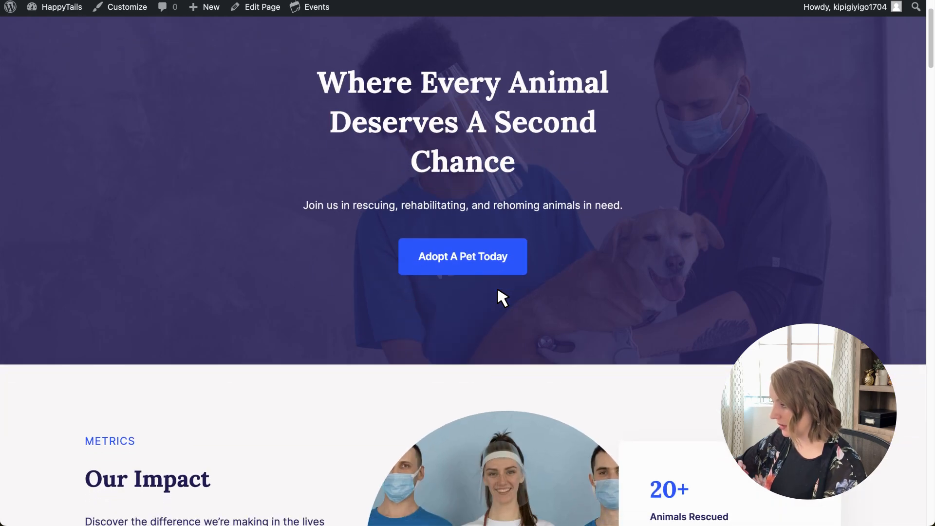
{"action": "left_click_drag", "start_coordinate": [374, 205], "coordinate": [623, 205]}
{"action": "left_click", "coordinate": [497, 286]}
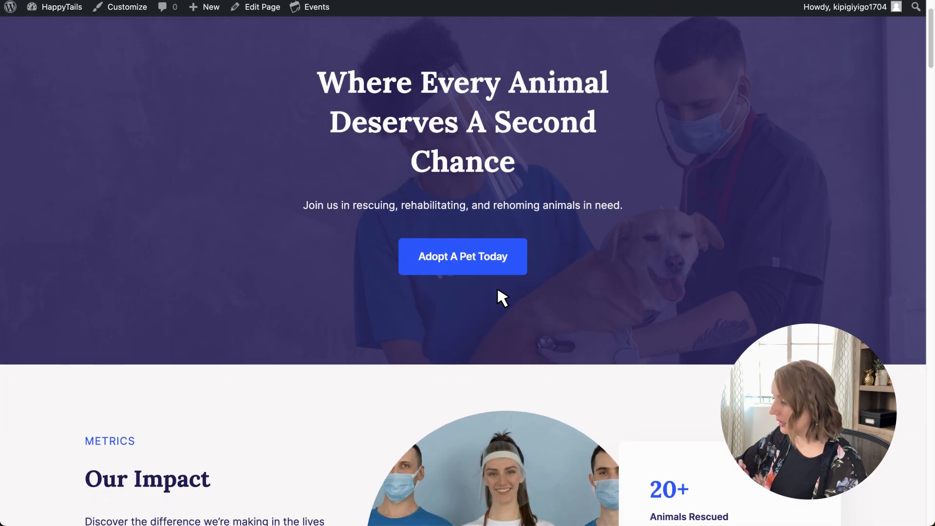
{"action": "scroll", "coordinate": [498, 290], "scroll_direction": "up", "scroll_amount": 3}
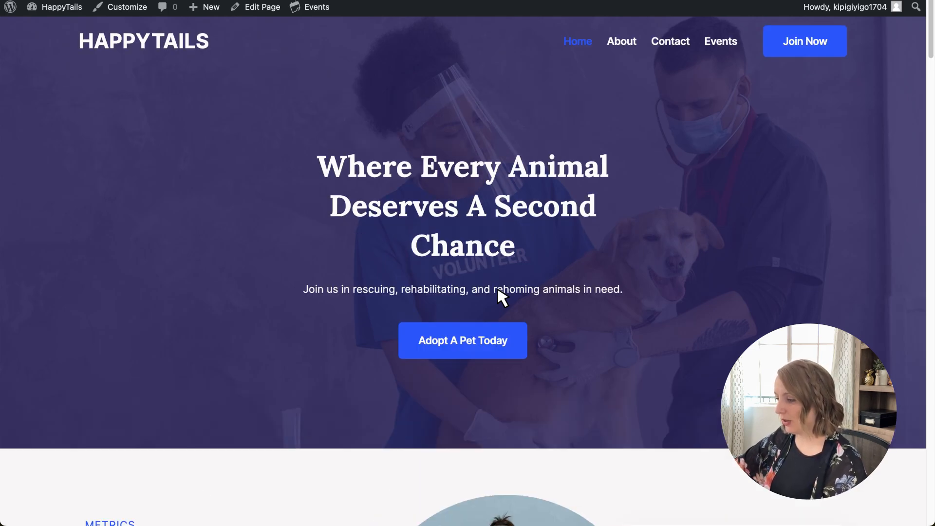
{"action": "left_click_drag", "start_coordinate": [352, 289], "coordinate": [593, 290]}
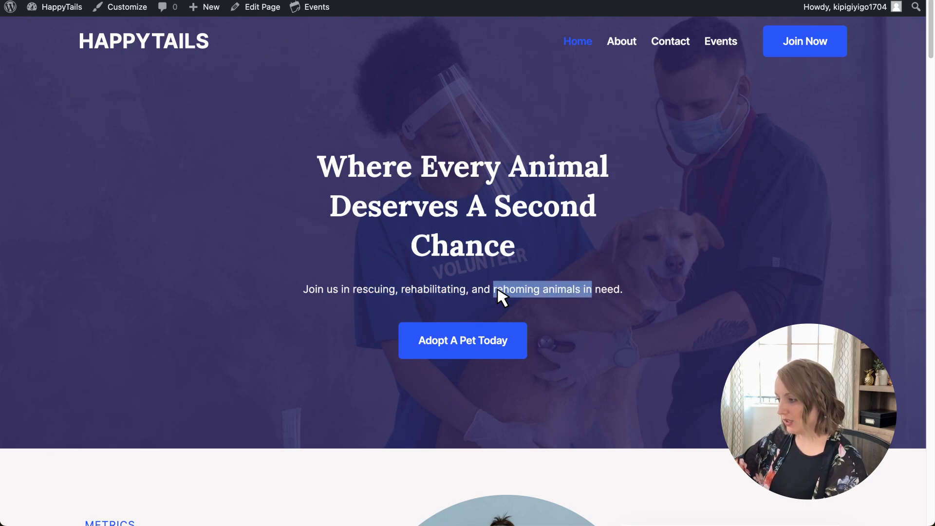
{"action": "left_click", "coordinate": [593, 289]}
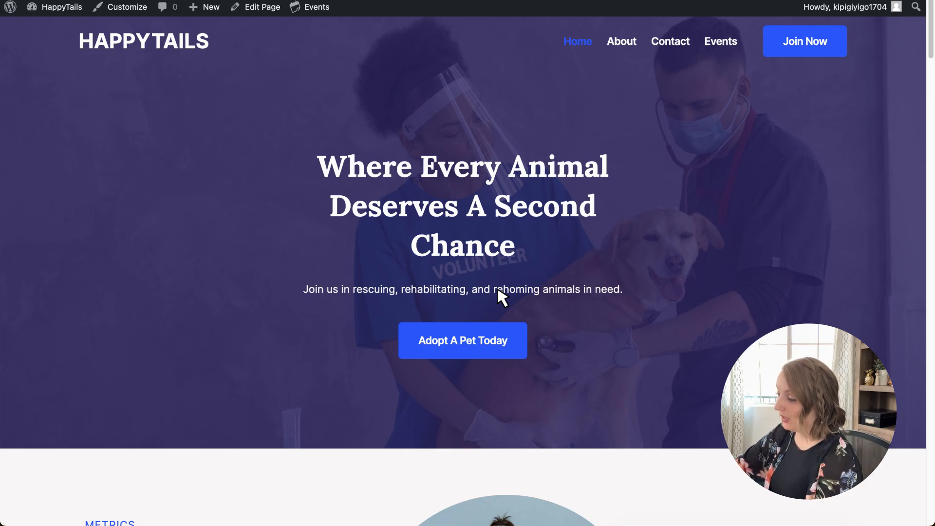
Step: Review the homepage's Our Impact metrics, community testimonial cards and the video call-to-action section
{"action": "scroll", "coordinate": [502, 298], "scroll_direction": "down", "scroll_amount": 4}
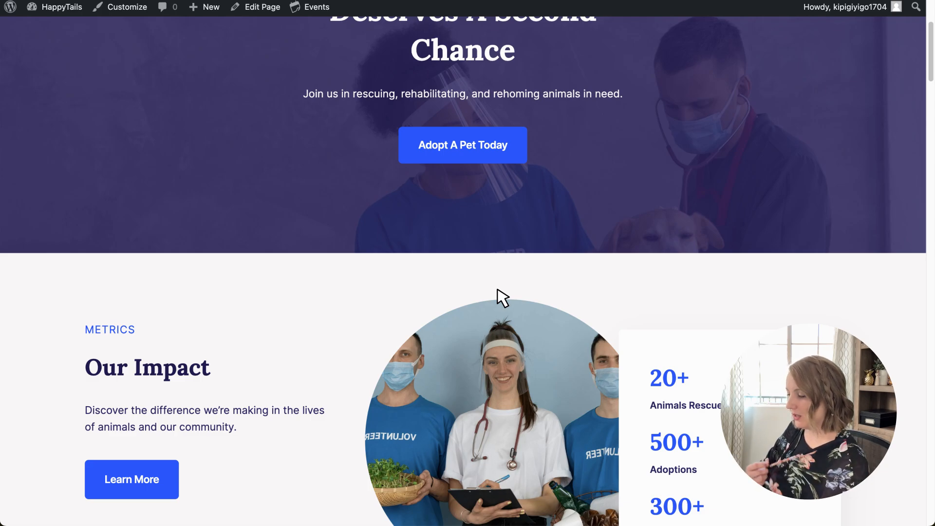
{"action": "scroll", "coordinate": [502, 298], "scroll_direction": "down", "scroll_amount": 5}
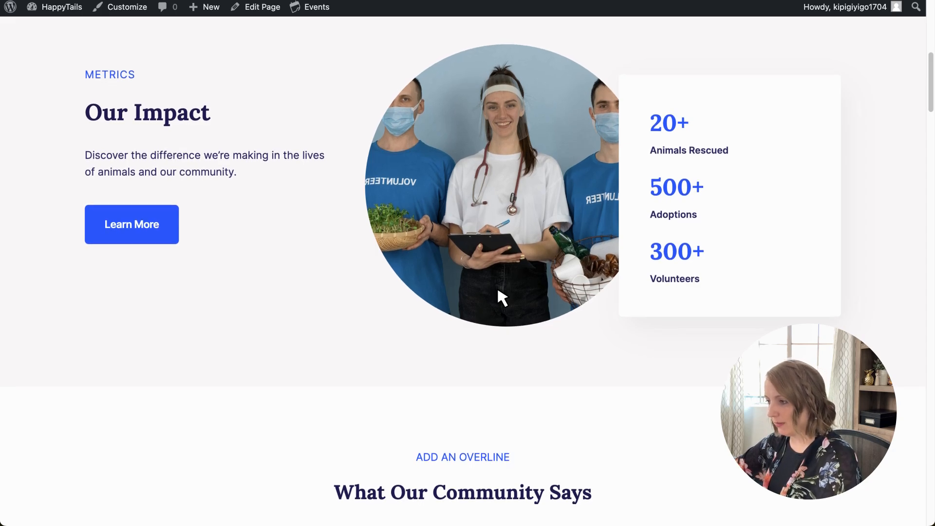
{"action": "scroll", "coordinate": [498, 290], "scroll_direction": "up", "scroll_amount": 1}
{"action": "scroll", "coordinate": [497, 290], "scroll_direction": "down", "scroll_amount": 8}
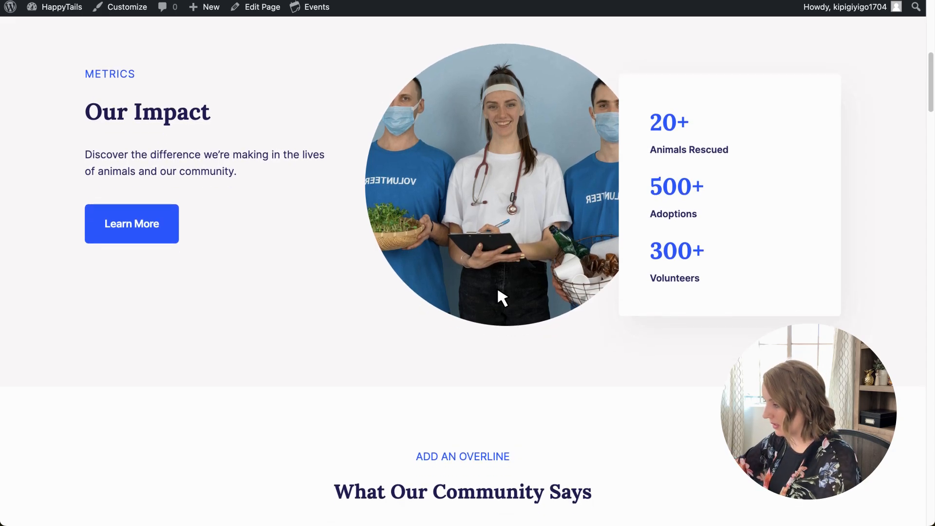
{"action": "scroll", "coordinate": [497, 291], "scroll_direction": "down", "scroll_amount": 3}
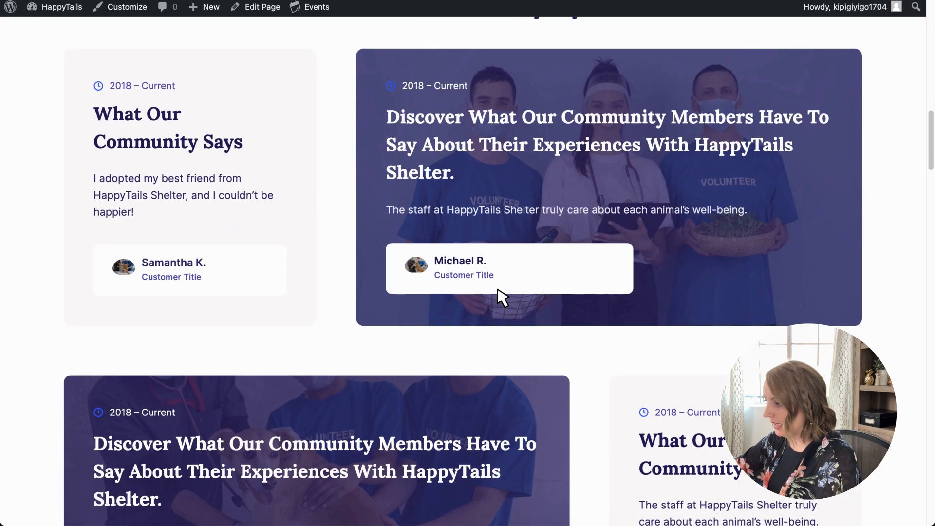
{"action": "scroll", "coordinate": [498, 290], "scroll_direction": "up", "scroll_amount": 2}
{"action": "scroll", "coordinate": [503, 298], "scroll_direction": "down", "scroll_amount": 1}
{"action": "scroll", "coordinate": [502, 298], "scroll_direction": "up", "scroll_amount": 1}
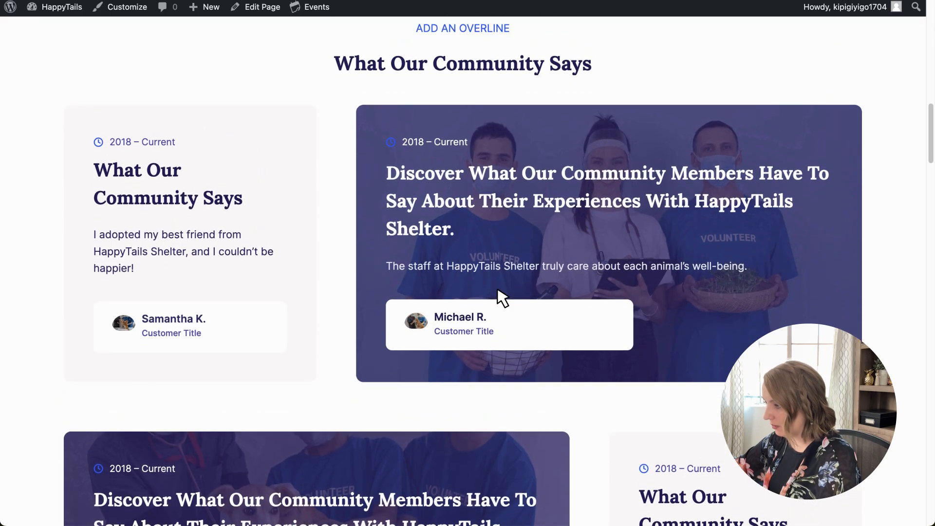
{"action": "scroll", "coordinate": [503, 298], "scroll_direction": "down", "scroll_amount": 1}
{"action": "scroll", "coordinate": [497, 290], "scroll_direction": "down", "scroll_amount": 7}
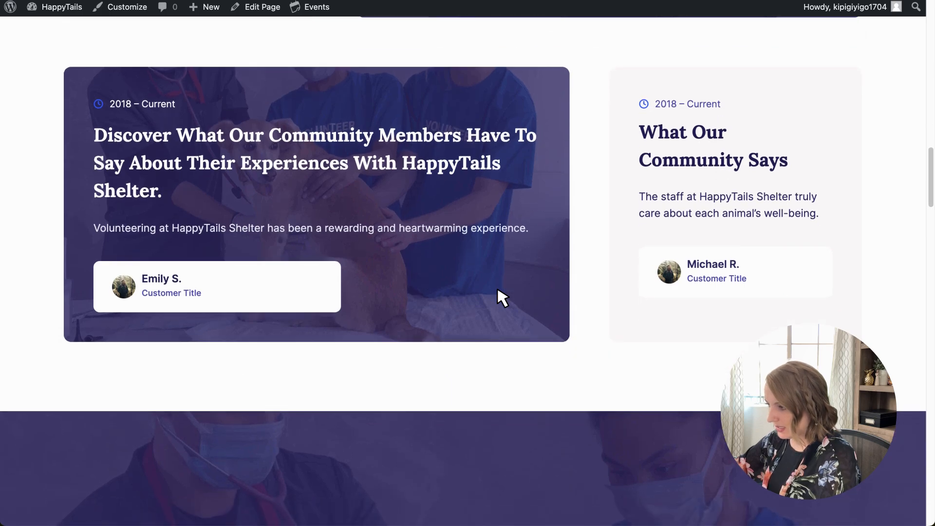
{"action": "scroll", "coordinate": [497, 290], "scroll_direction": "down", "scroll_amount": 6}
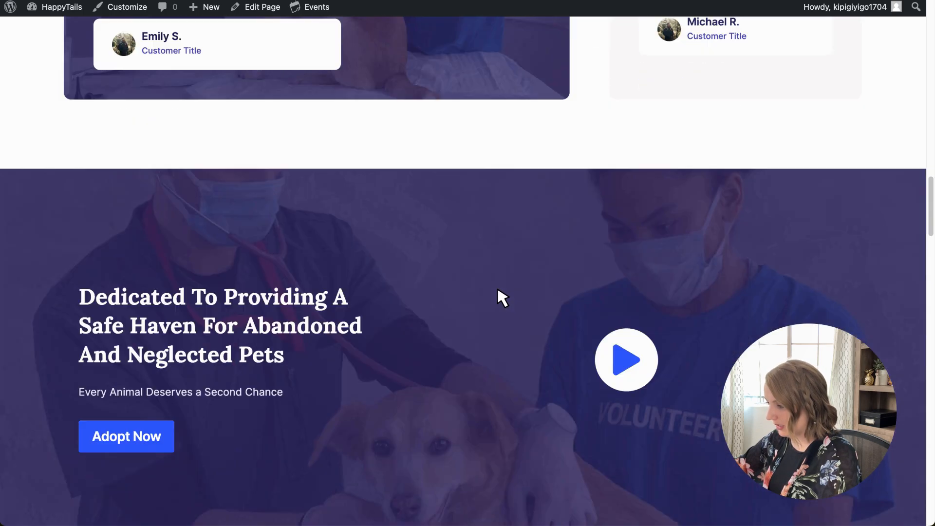
{"action": "scroll", "coordinate": [497, 289], "scroll_direction": "down", "scroll_amount": 4}
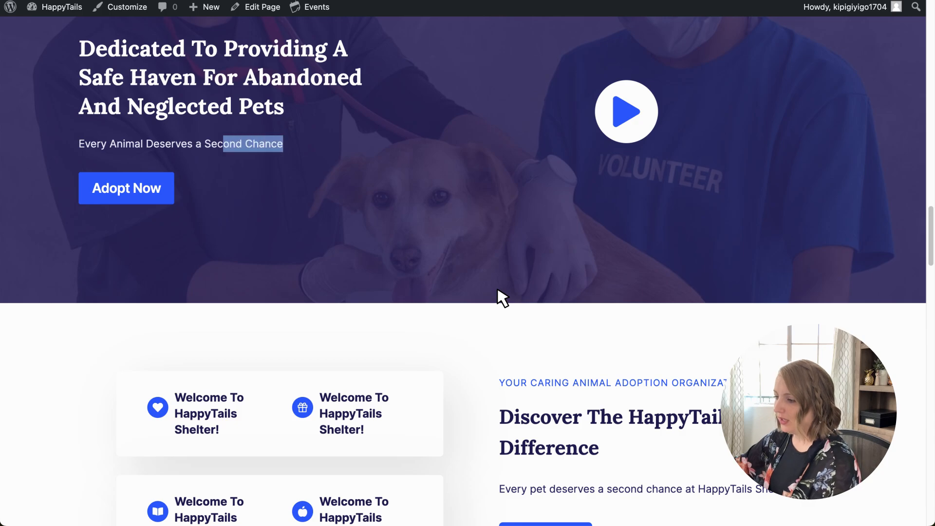
Step: Compare the hero headline with the "Every Animal Deserves a Second Chance" text in the video call-to-action section
{"action": "scroll", "coordinate": [498, 289], "scroll_direction": "up", "scroll_amount": 20}
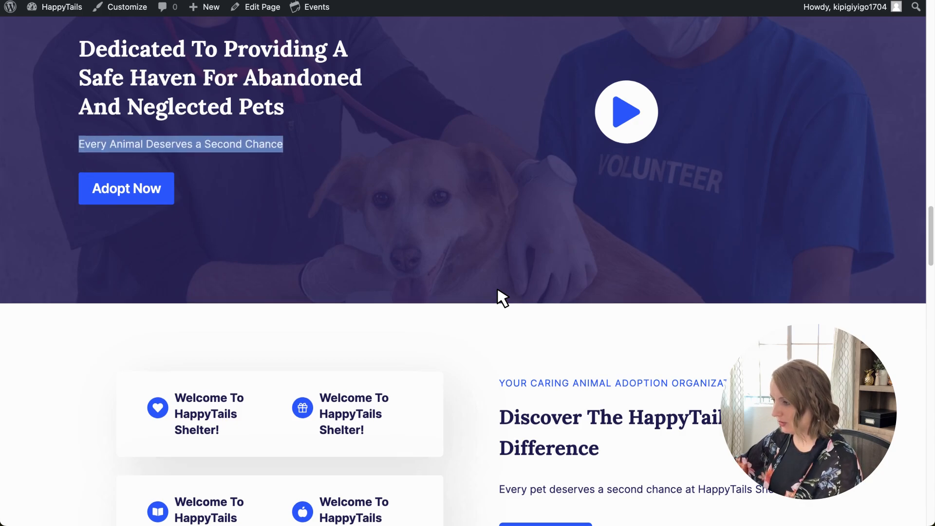
{"action": "left_click_drag", "start_coordinate": [515, 247], "coordinate": [382, 167]}
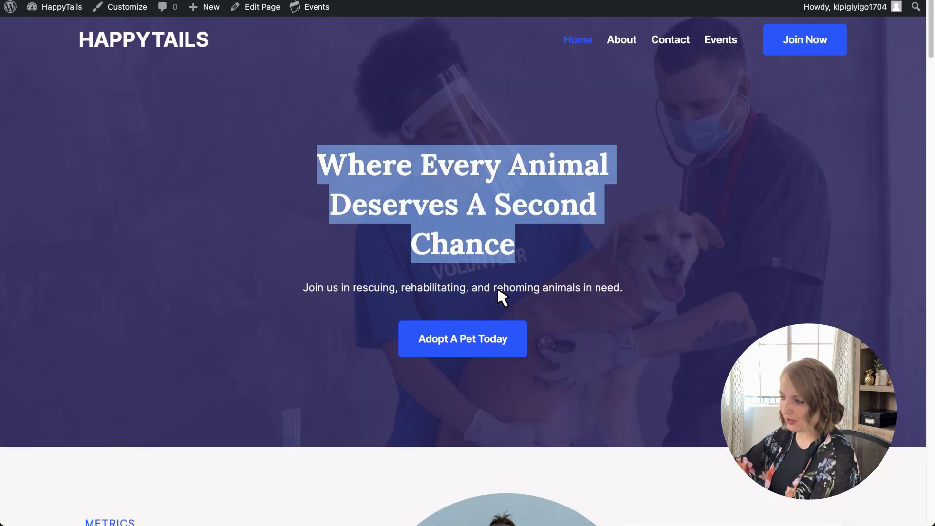
{"action": "scroll", "coordinate": [498, 290], "scroll_direction": "down", "scroll_amount": 20}
{"action": "scroll", "coordinate": [497, 289], "scroll_direction": "down", "scroll_amount": 6}
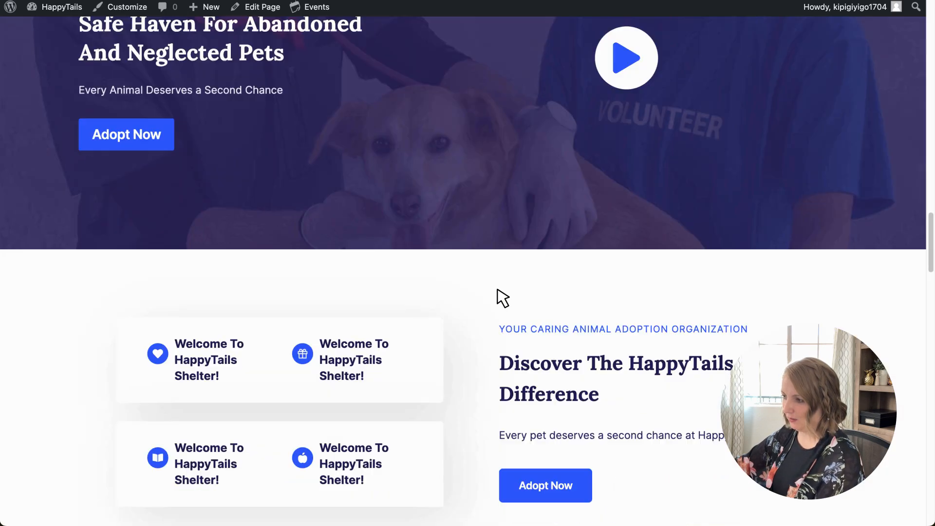
{"action": "scroll", "coordinate": [498, 289], "scroll_direction": "up", "scroll_amount": 6}
{"action": "scroll", "coordinate": [498, 290], "scroll_direction": "down", "scroll_amount": 2}
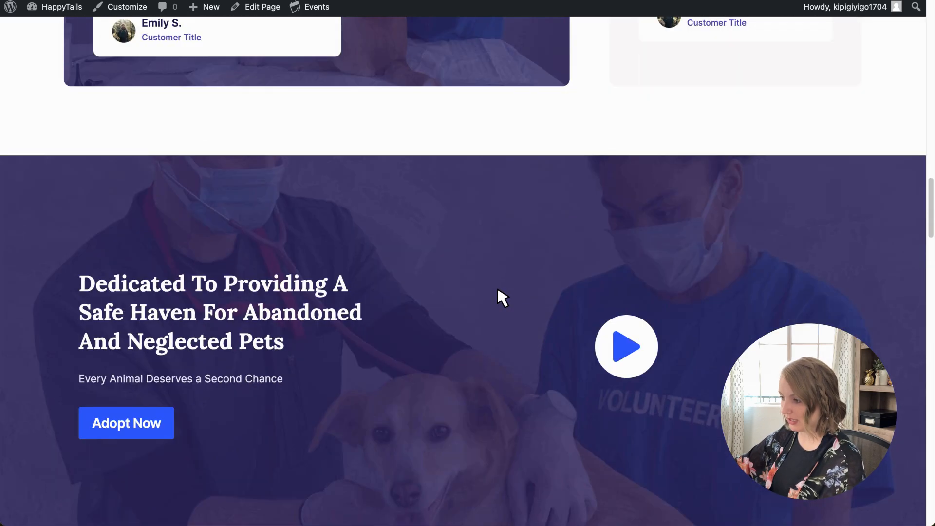
Step: Compare the two What Our Community Says testimonial sections on the homepage for repeated content
{"action": "scroll", "coordinate": [498, 290], "scroll_direction": "up", "scroll_amount": 10}
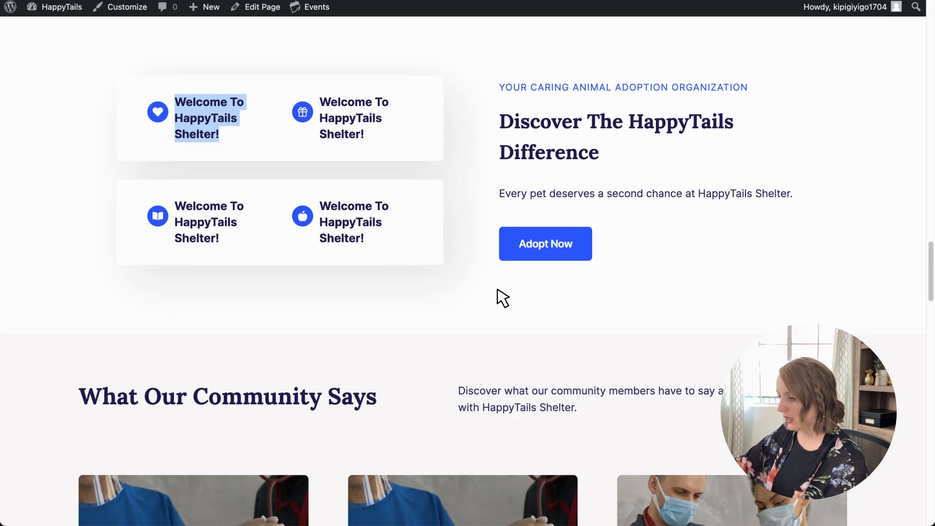
{"action": "scroll", "coordinate": [503, 298], "scroll_direction": "down", "scroll_amount": 7}
{"action": "scroll", "coordinate": [503, 298], "scroll_direction": "down", "scroll_amount": 1}
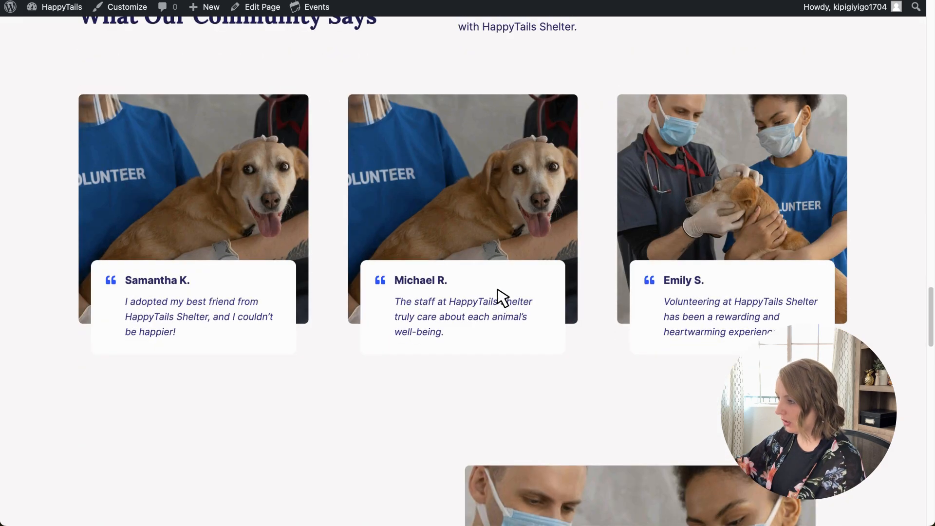
{"action": "scroll", "coordinate": [503, 298], "scroll_direction": "up", "scroll_amount": 1}
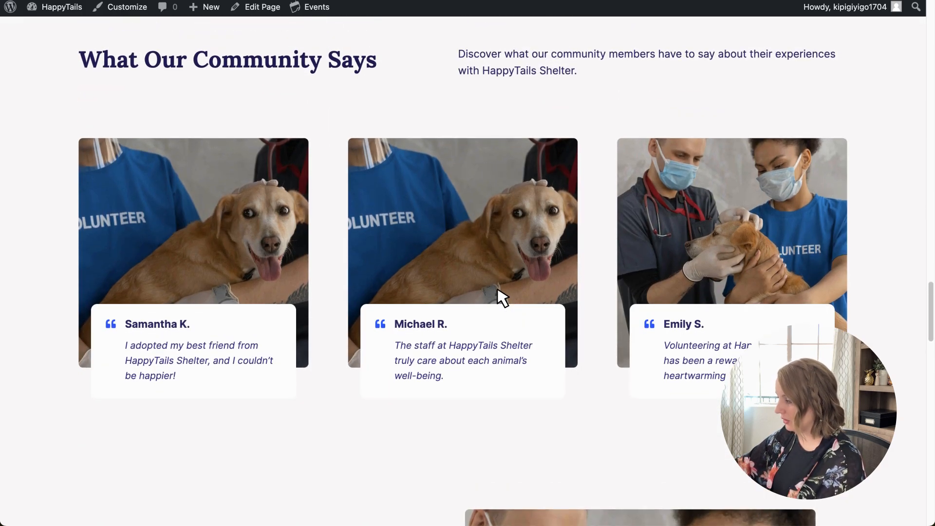
{"action": "scroll", "coordinate": [503, 298], "scroll_direction": "down", "scroll_amount": 2}
{"action": "scroll", "coordinate": [503, 298], "scroll_direction": "up", "scroll_amount": 6}
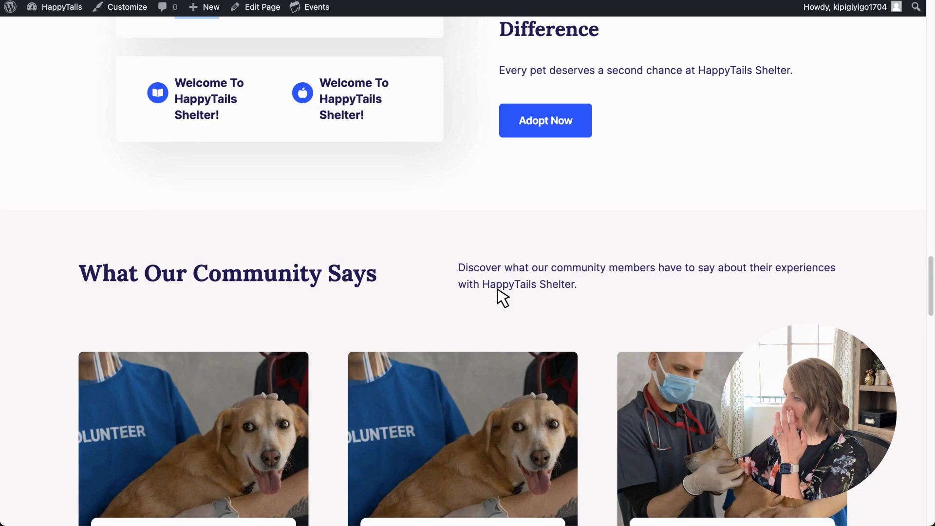
{"action": "scroll", "coordinate": [498, 290], "scroll_direction": "up", "scroll_amount": 5}
{"action": "scroll", "coordinate": [498, 290], "scroll_direction": "down", "scroll_amount": 15}
{"action": "scroll", "coordinate": [498, 290], "scroll_direction": "up", "scroll_amount": 4}
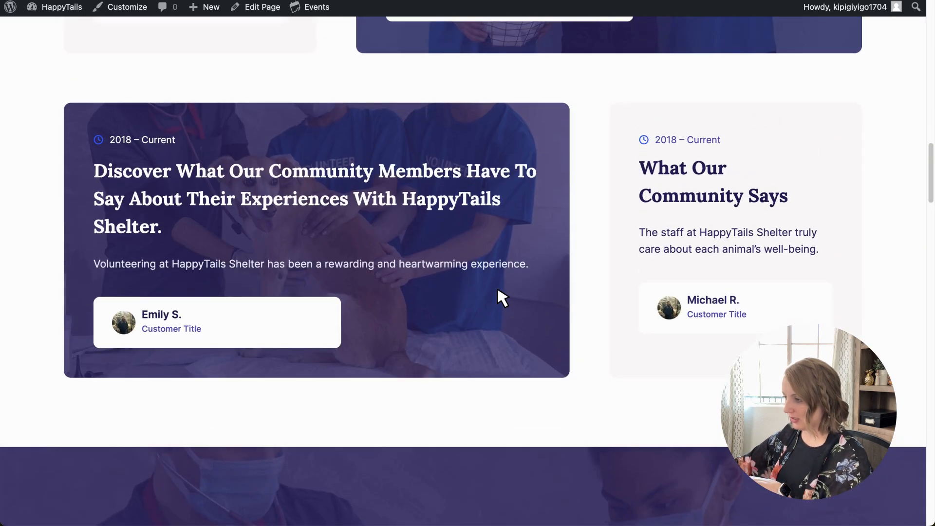
{"action": "scroll", "coordinate": [497, 290], "scroll_direction": "up", "scroll_amount": 10}
Step: Review the homepage's Recognitions And Certifications logos, team member cards, Our Impact metrics and footer
{"action": "scroll", "coordinate": [497, 290], "scroll_direction": "down", "scroll_amount": 18}
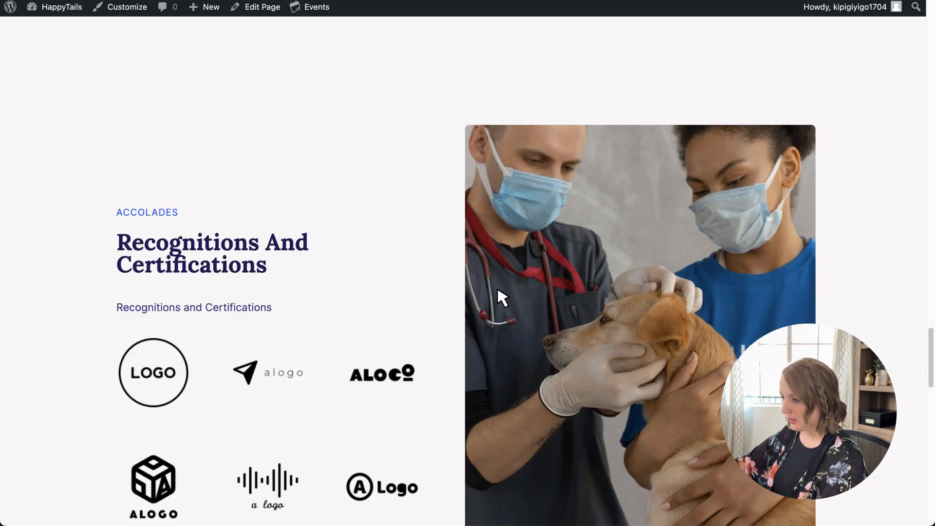
{"action": "scroll", "coordinate": [497, 290], "scroll_direction": "down", "scroll_amount": 2}
{"action": "scroll", "coordinate": [497, 290], "scroll_direction": "down", "scroll_amount": 1}
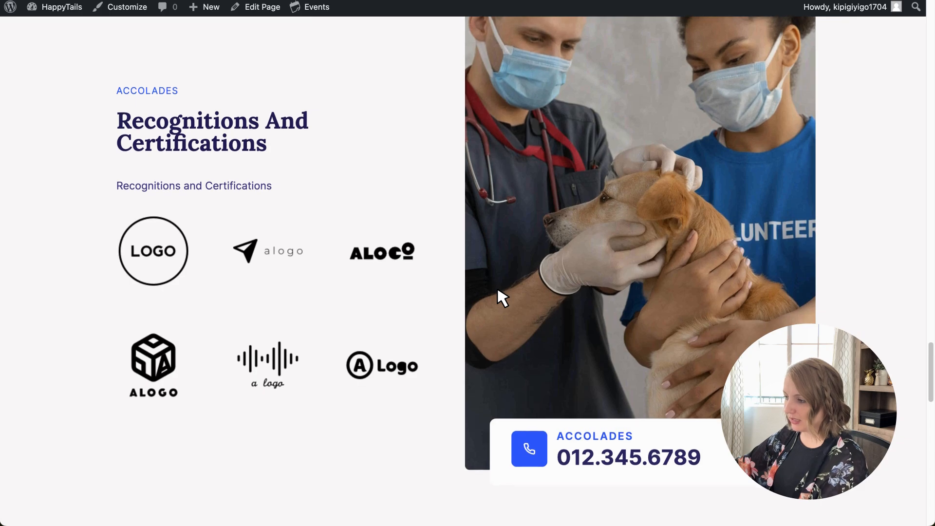
{"action": "scroll", "coordinate": [497, 291], "scroll_direction": "down", "scroll_amount": 4}
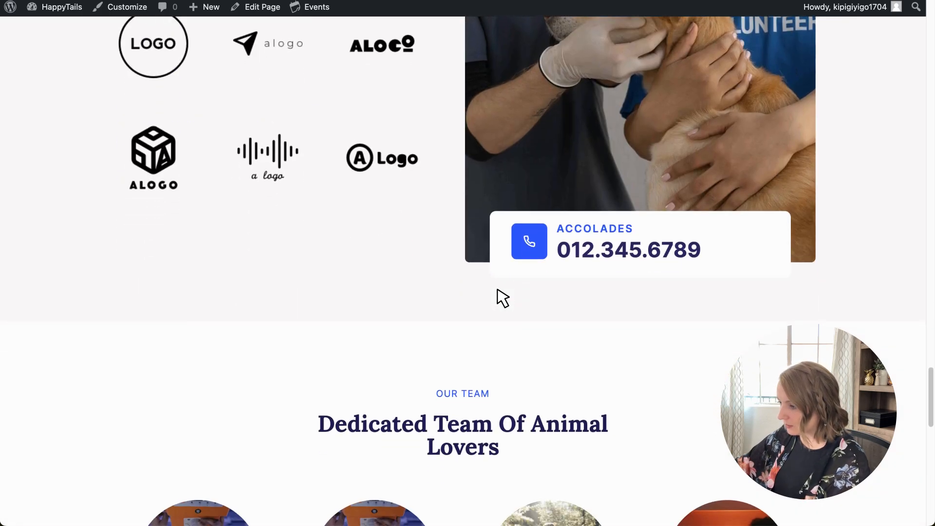
{"action": "scroll", "coordinate": [503, 299], "scroll_direction": "down", "scroll_amount": 7}
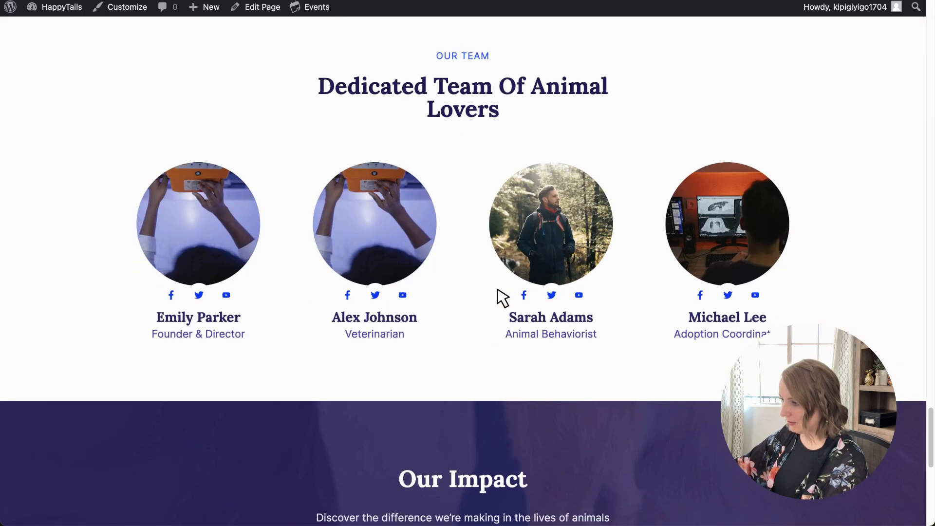
{"action": "scroll", "coordinate": [503, 299], "scroll_direction": "down", "scroll_amount": 2}
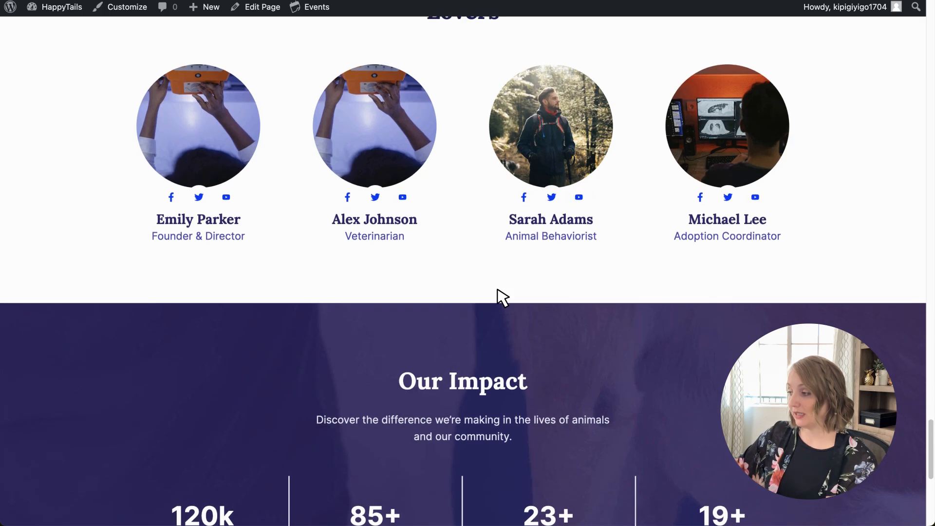
{"action": "scroll", "coordinate": [503, 298], "scroll_direction": "up", "scroll_amount": 2}
{"action": "scroll", "coordinate": [502, 298], "scroll_direction": "up", "scroll_amount": 1}
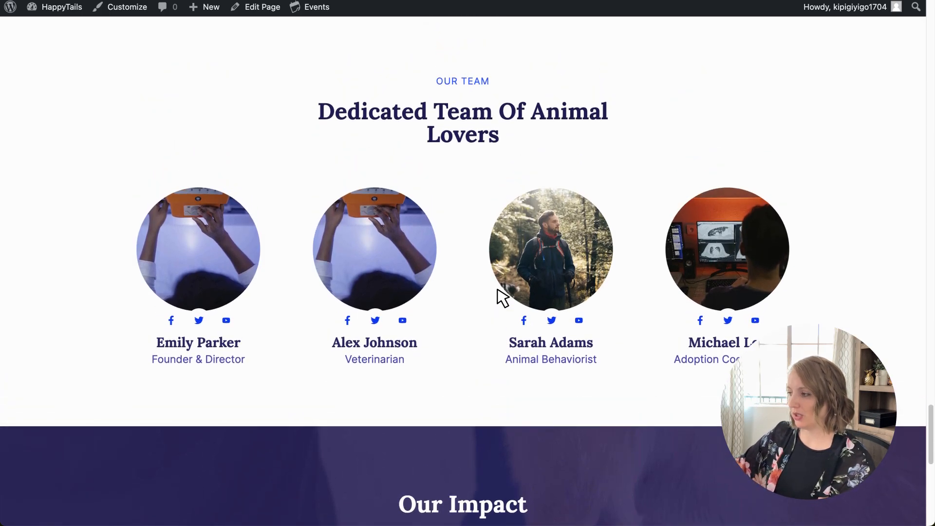
{"action": "scroll", "coordinate": [502, 298], "scroll_direction": "down", "scroll_amount": 1}
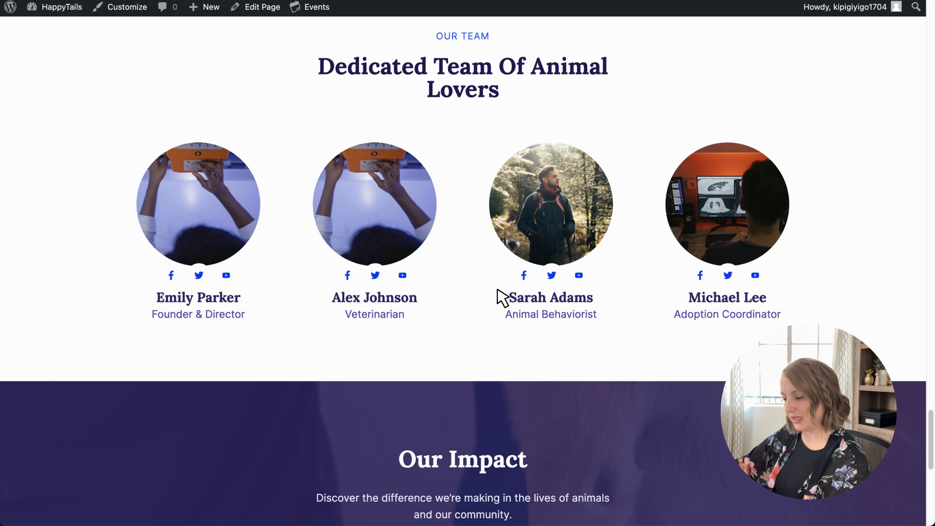
{"action": "scroll", "coordinate": [498, 290], "scroll_direction": "down", "scroll_amount": 6}
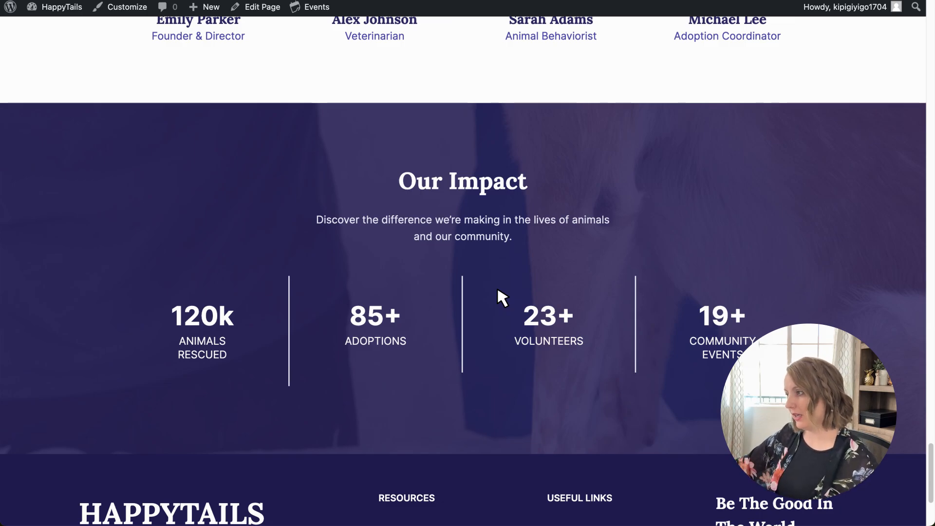
{"action": "scroll", "coordinate": [497, 291], "scroll_direction": "down", "scroll_amount": 3}
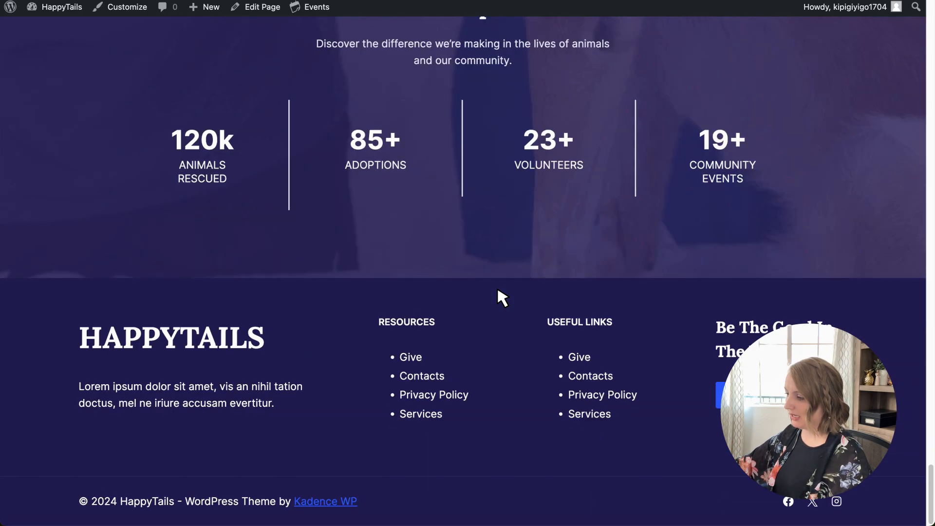
Step: Open the homepage for editing in the block editor and go through its welcome guide to the end
{"action": "scroll", "coordinate": [498, 291], "scroll_direction": "up", "scroll_amount": 20}
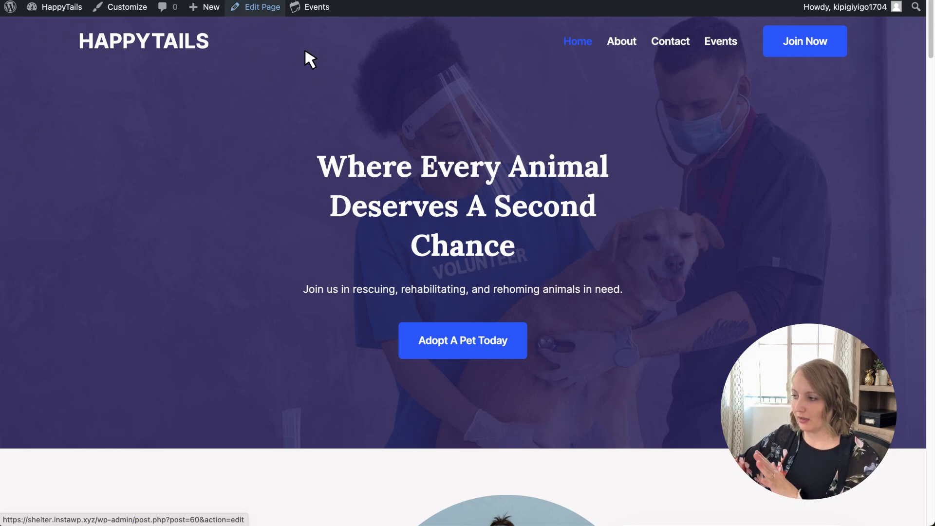
{"action": "left_click", "coordinate": [270, 6]}
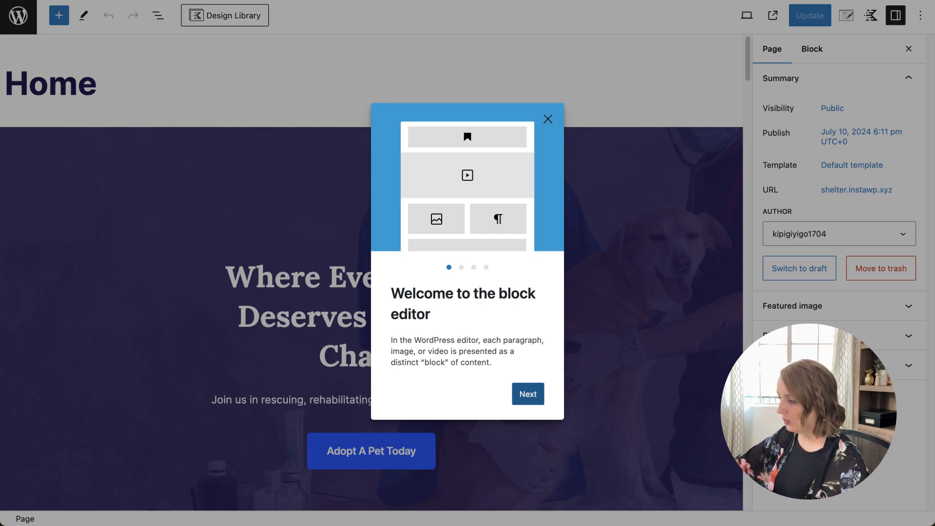
{"action": "left_click", "coordinate": [528, 393]}
{"action": "left_click", "coordinate": [528, 405]}
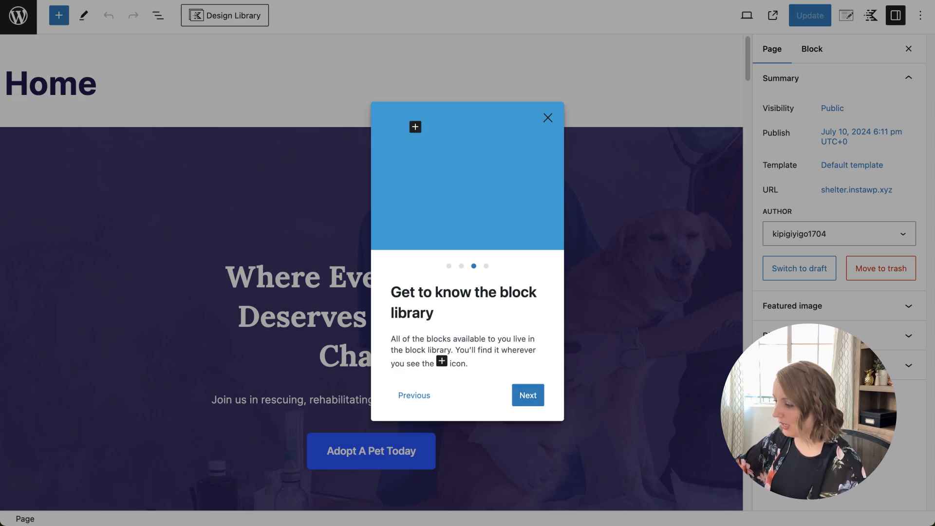
{"action": "left_click", "coordinate": [528, 394]}
{"action": "left_click", "coordinate": [516, 393]}
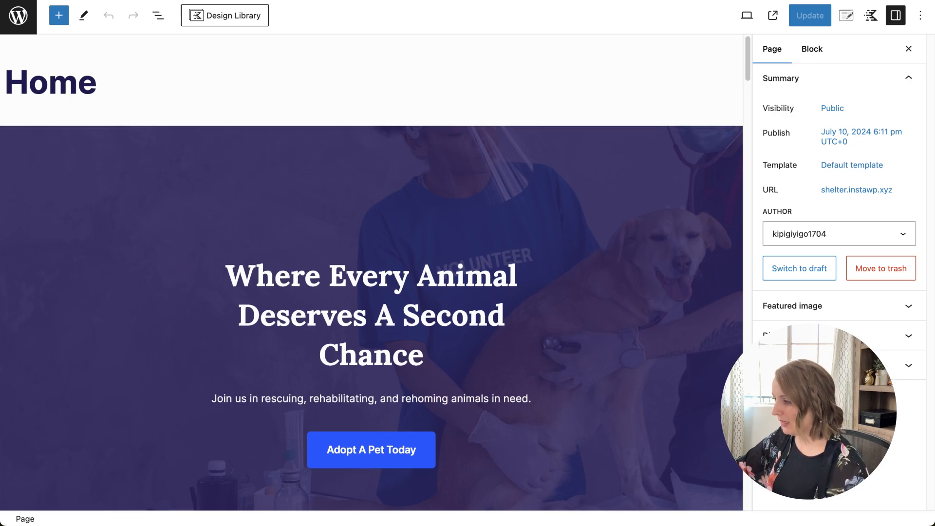
Step: Delete the whole headline text in the hero section, leaving its text block empty
{"action": "scroll", "coordinate": [371, 273], "scroll_direction": "down", "scroll_amount": 3}
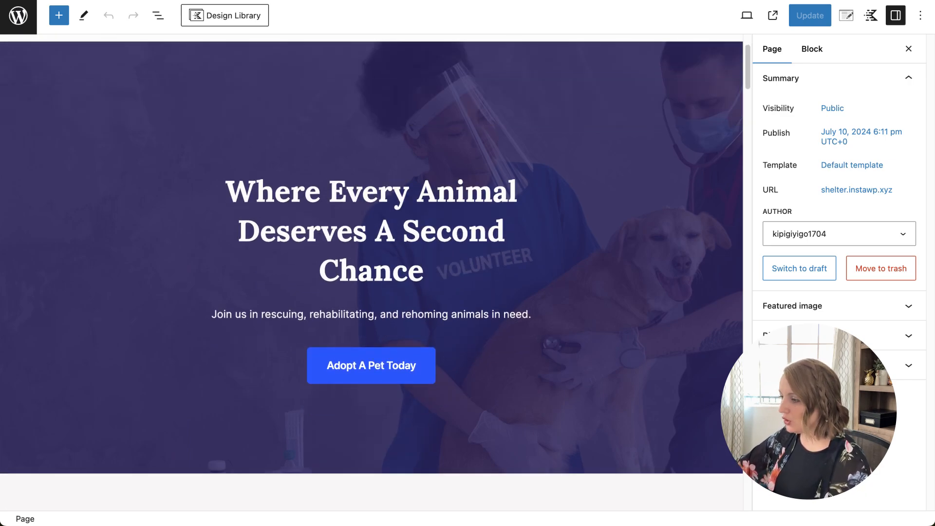
{"action": "left_click", "coordinate": [346, 189]}
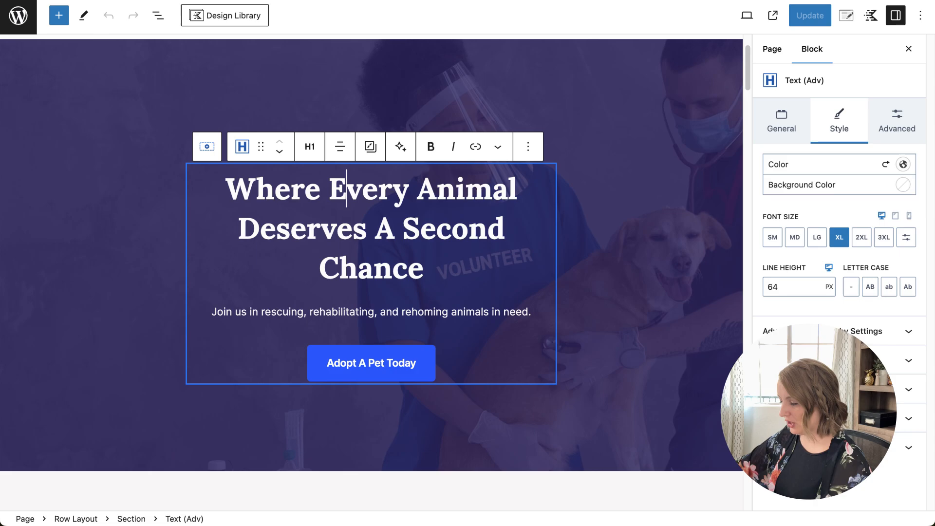
{"action": "left_click_drag", "start_coordinate": [424, 269], "coordinate": [226, 189]}
{"action": "left_click", "coordinate": [393, 189]}
{"action": "left_click", "coordinate": [424, 268]}
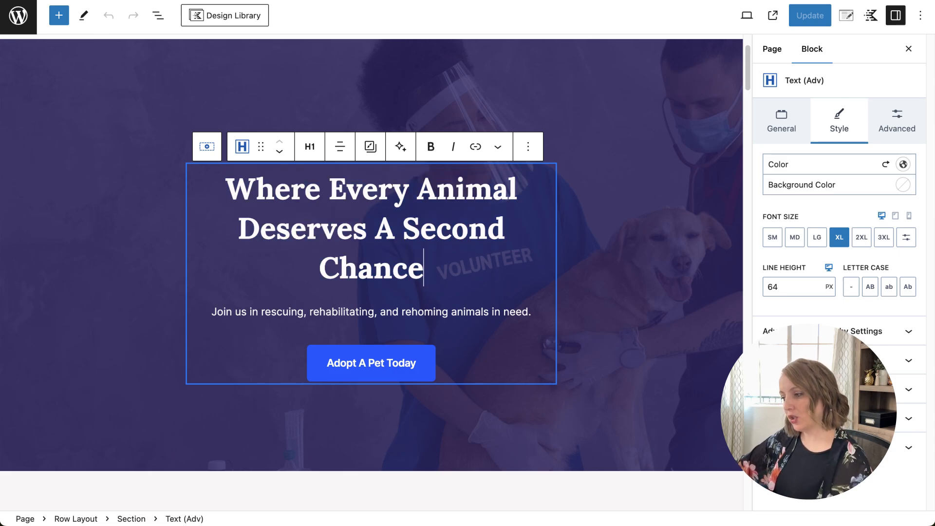
{"action": "left_click_drag", "start_coordinate": [424, 269], "coordinate": [226, 189]}
{"action": "left_click", "coordinate": [424, 269]}
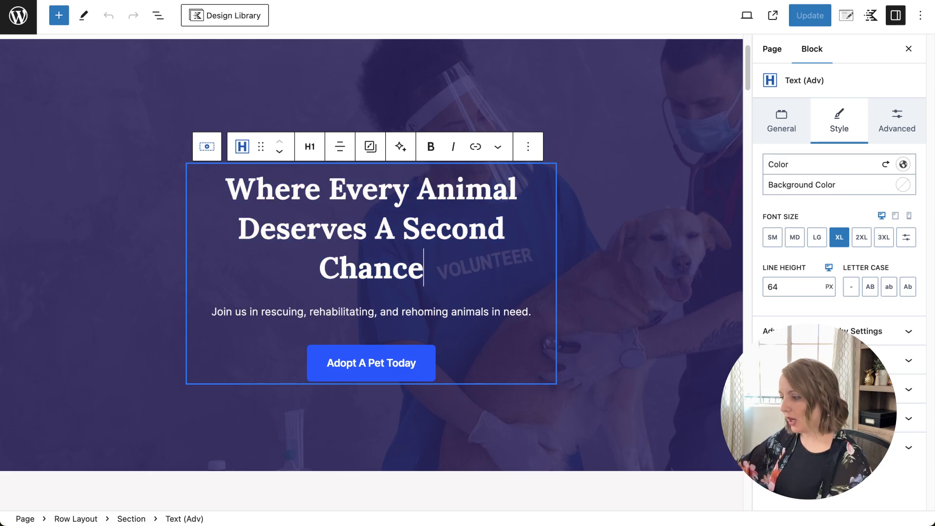
{"action": "left_click_drag", "start_coordinate": [424, 268], "coordinate": [226, 189]}
{"action": "left_click", "coordinate": [226, 189]}
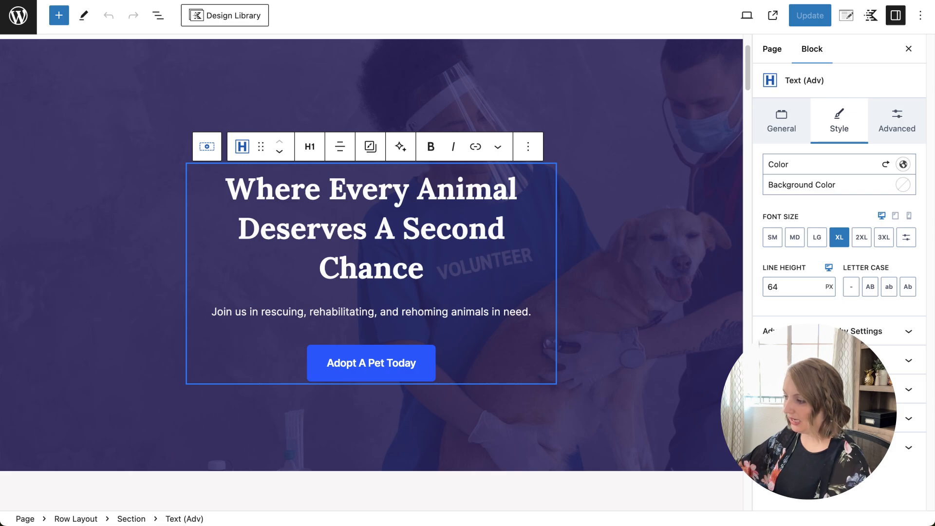
{"action": "left_click_drag", "start_coordinate": [423, 269], "coordinate": [226, 189]}
{"action": "key", "text": "BackSpace"}
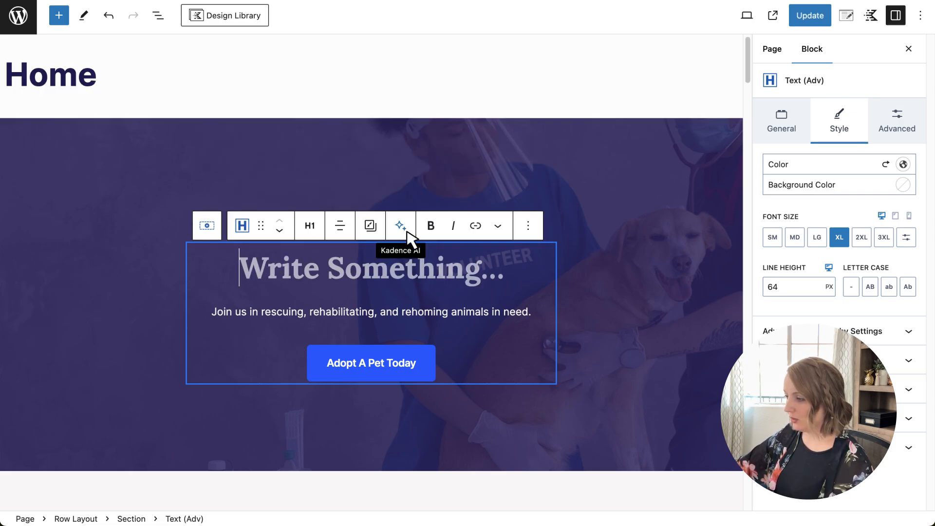
Step: Activate Kadence AI from the empty headline block, allowing usage-data sharing and connecting the site with free limited use, and update the homepage
{"action": "left_click", "coordinate": [408, 234]}
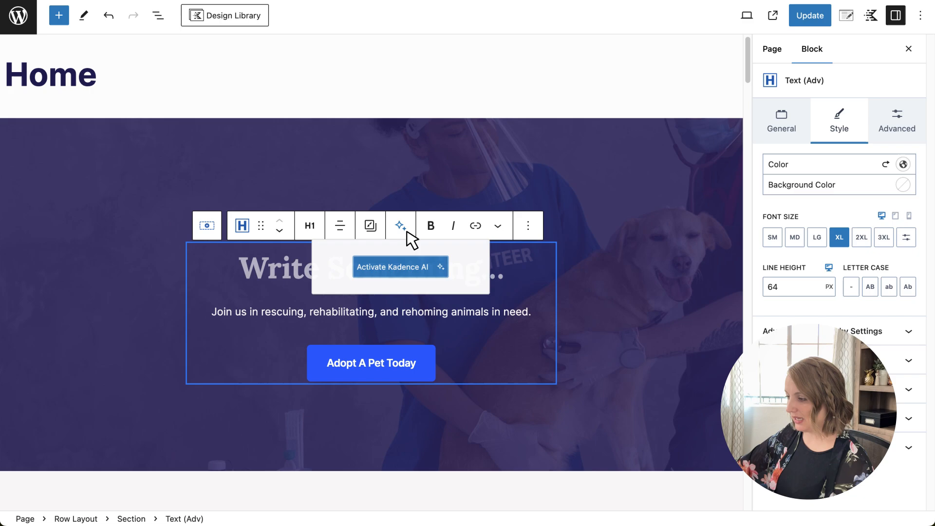
{"action": "left_click", "coordinate": [437, 281]}
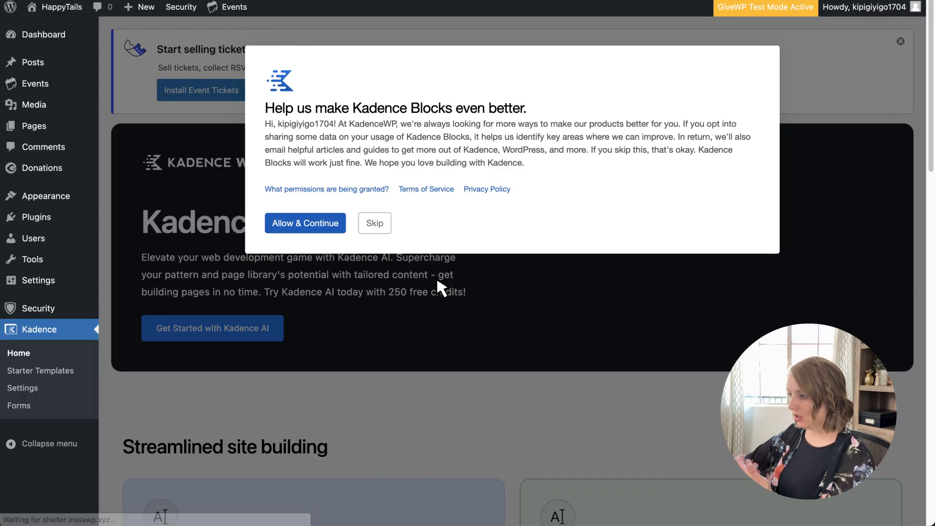
{"action": "left_click", "coordinate": [340, 226]}
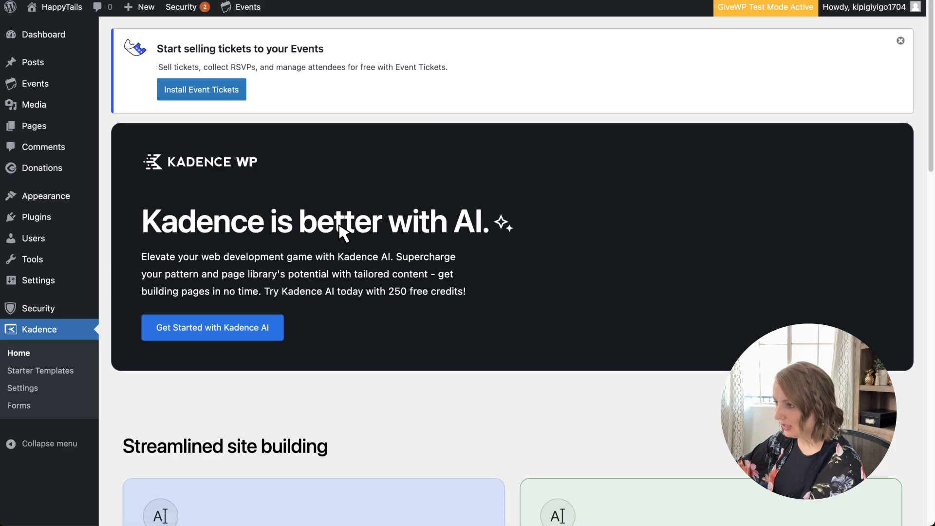
{"action": "scroll", "coordinate": [339, 225], "scroll_direction": "down", "scroll_amount": 7}
{"action": "scroll", "coordinate": [339, 225], "scroll_direction": "up", "scroll_amount": 5}
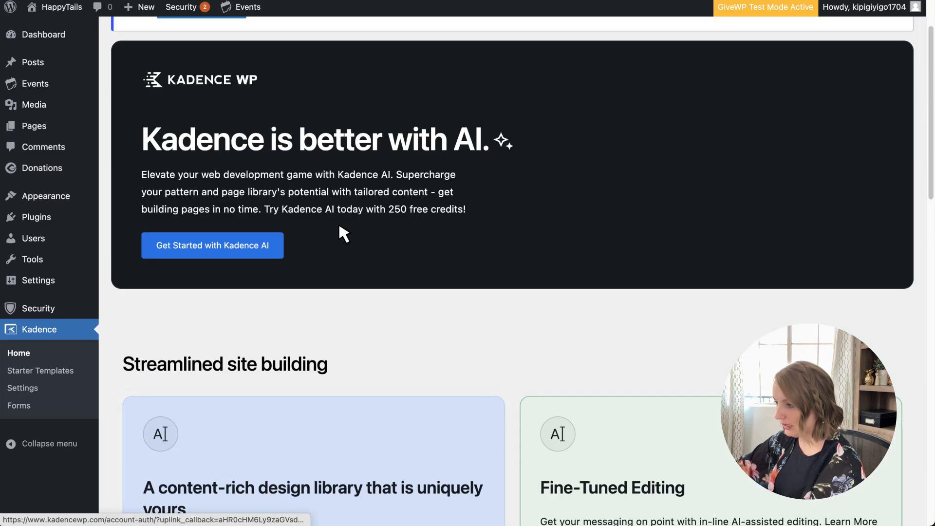
{"action": "left_click", "coordinate": [282, 245]}
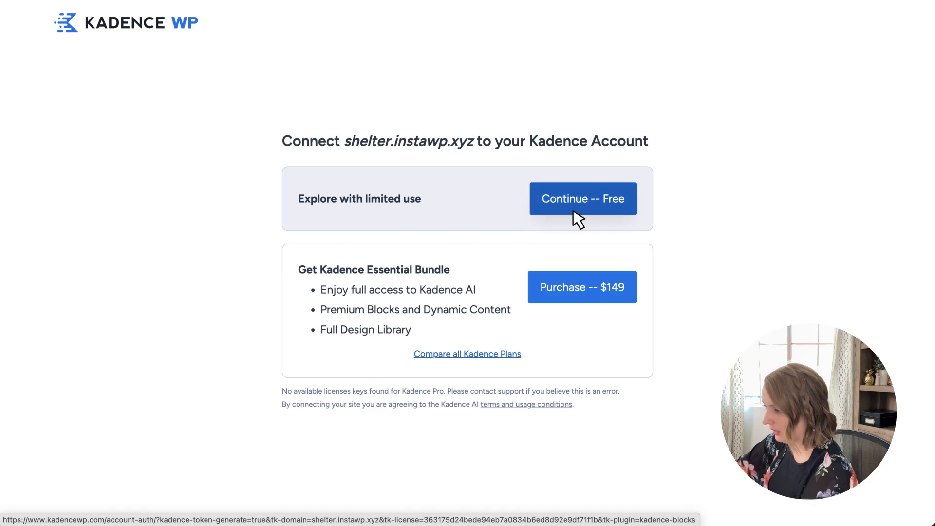
{"action": "left_click", "coordinate": [627, 206]}
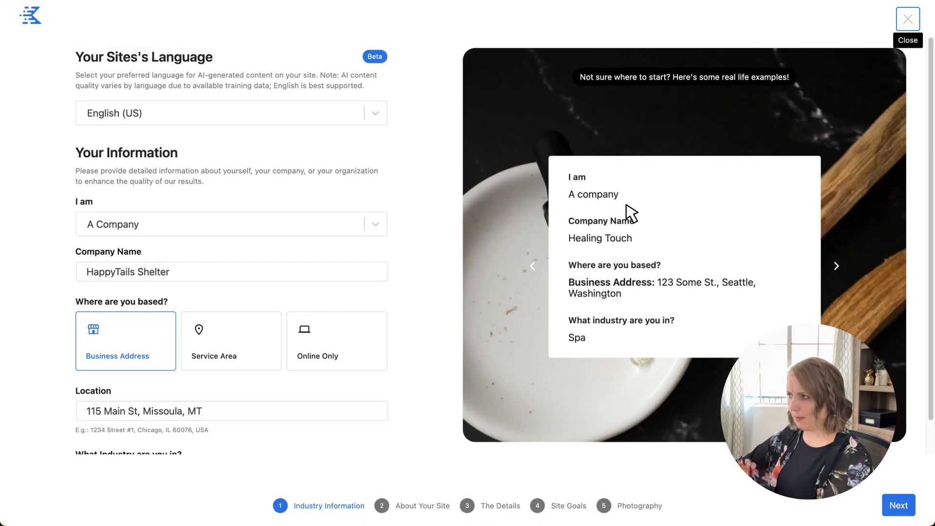
{"action": "key", "text": "Escape"}
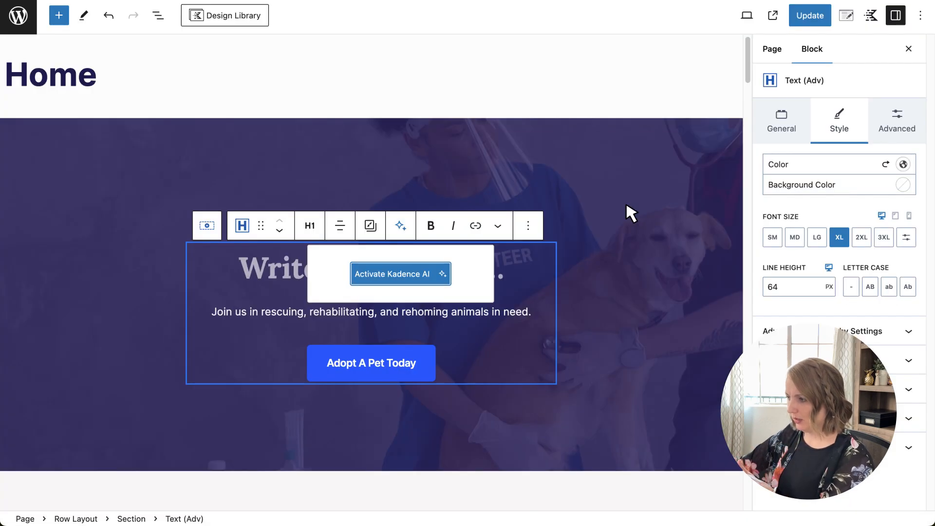
{"action": "left_click", "coordinate": [825, 21]}
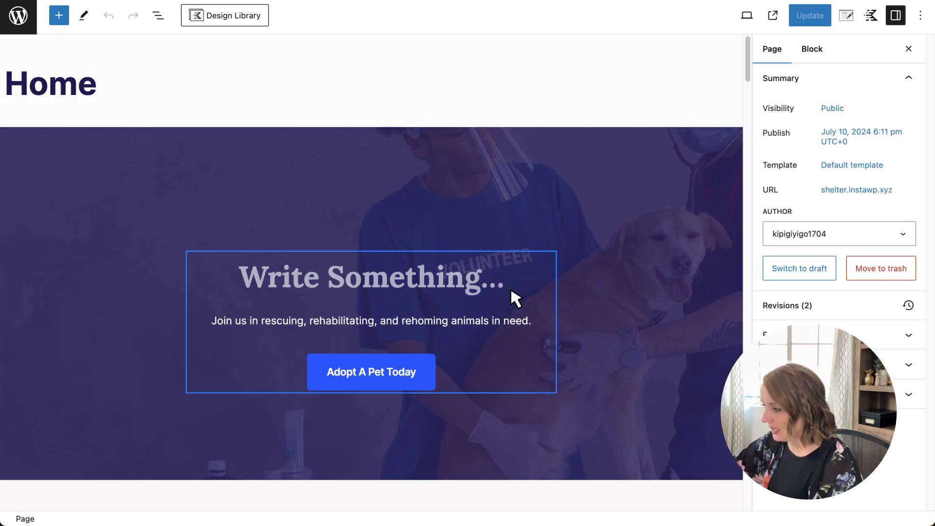
Step: Prompt Kadence AI in the empty hero headline block: "create a headline for an animal shelter with a call to action to adopt a pet today"
{"action": "left_click", "coordinate": [511, 292]}
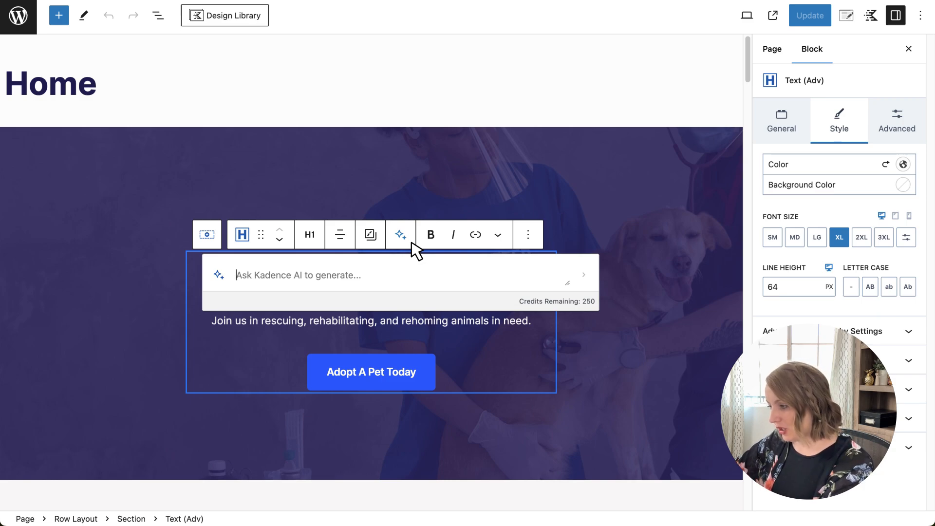
{"action": "left_click", "coordinate": [223, 278]}
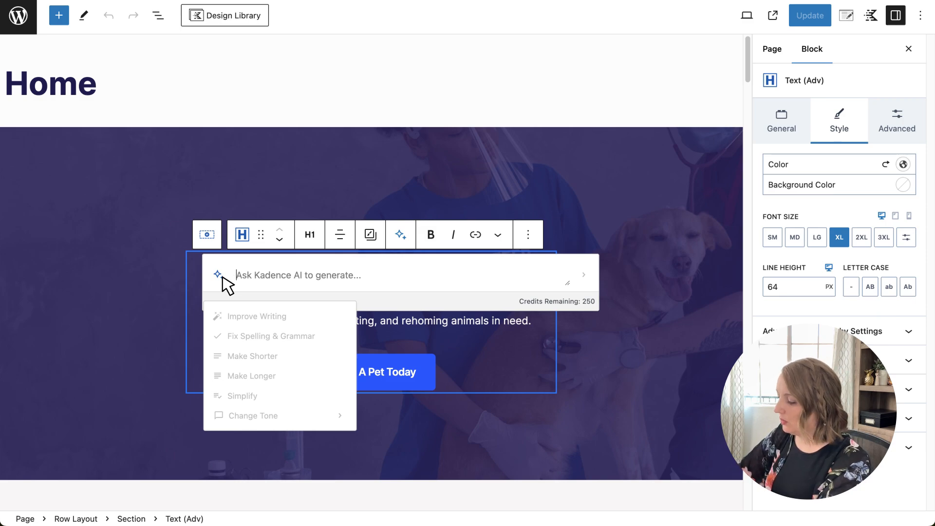
{"action": "type", "text": "create a "}
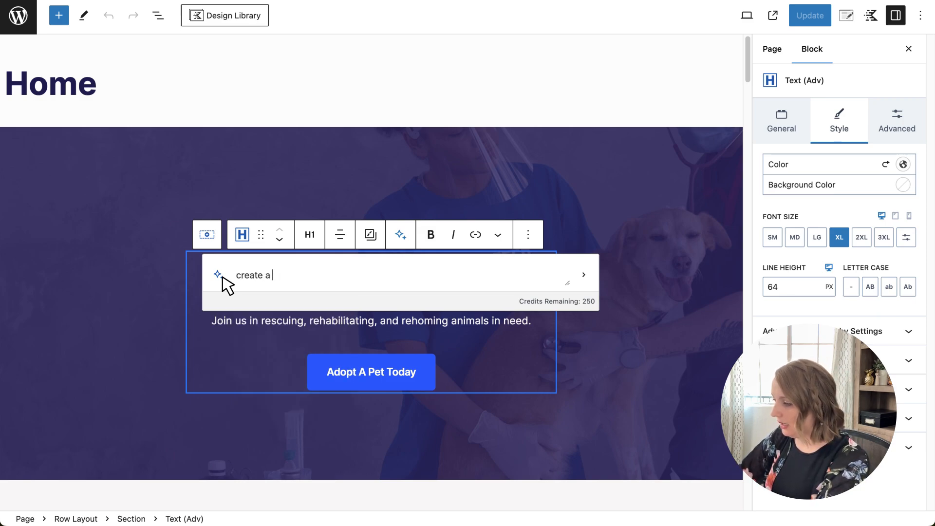
{"action": "type", "text": "headline"}
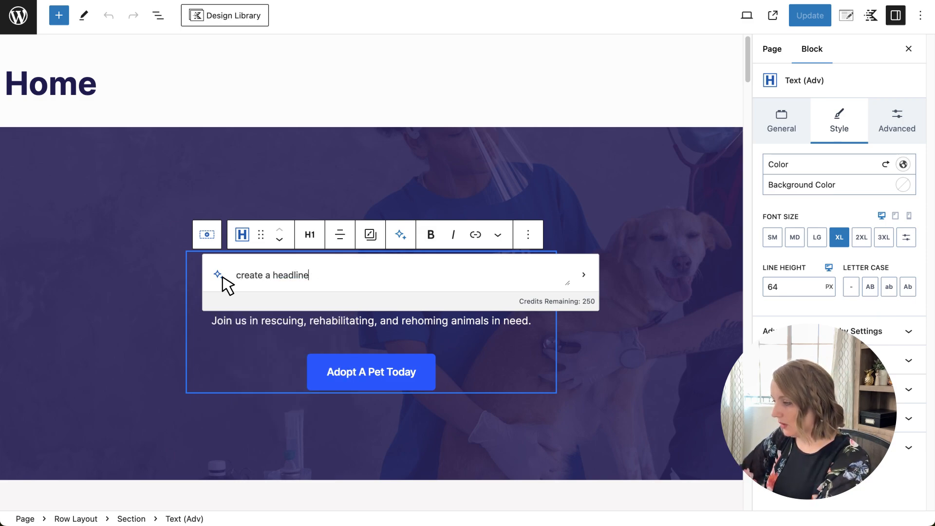
{"action": "type", "text": " for an animal shelter "}
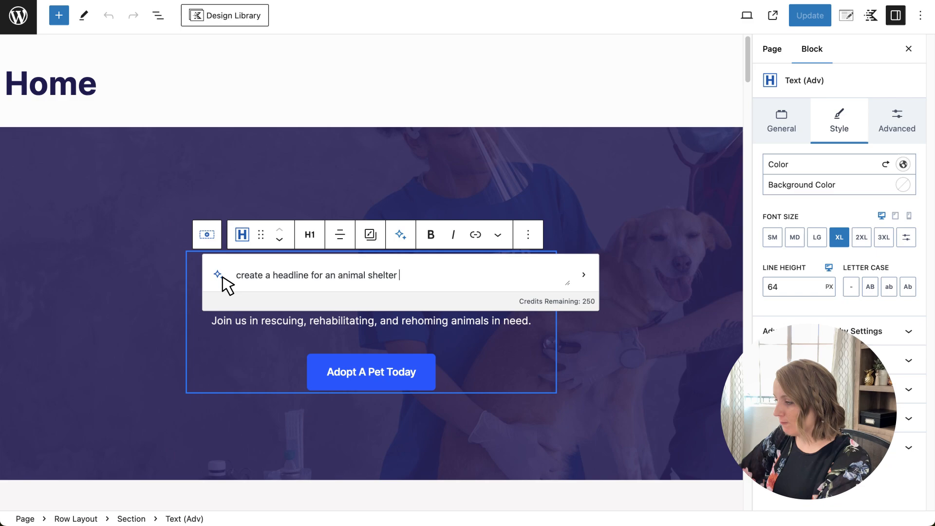
{"action": "type", "text": "with a call to "}
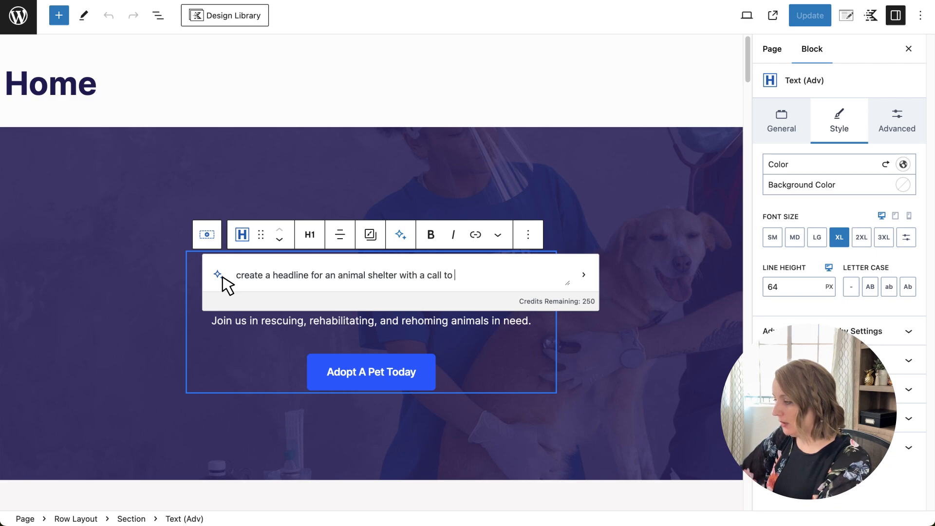
{"action": "type", "text": "action to adopt "}
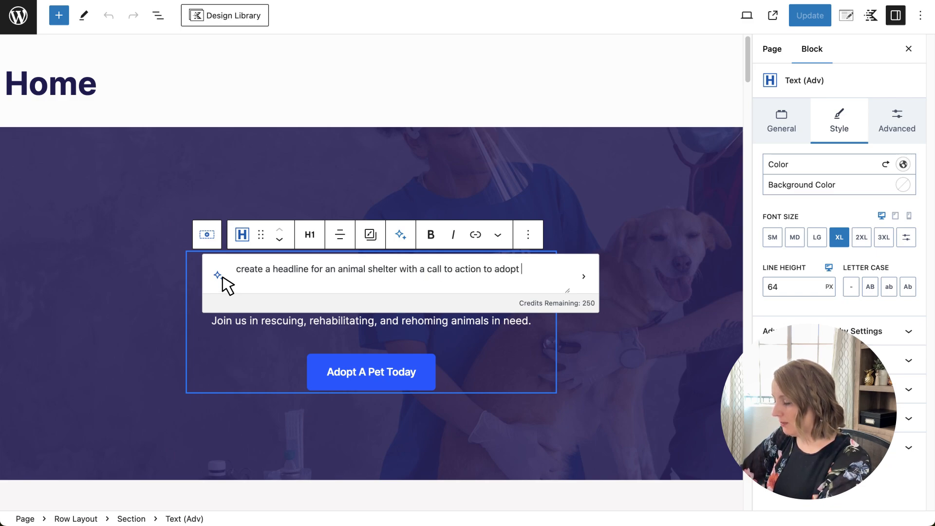
{"action": "type", "text": "a pet today"}
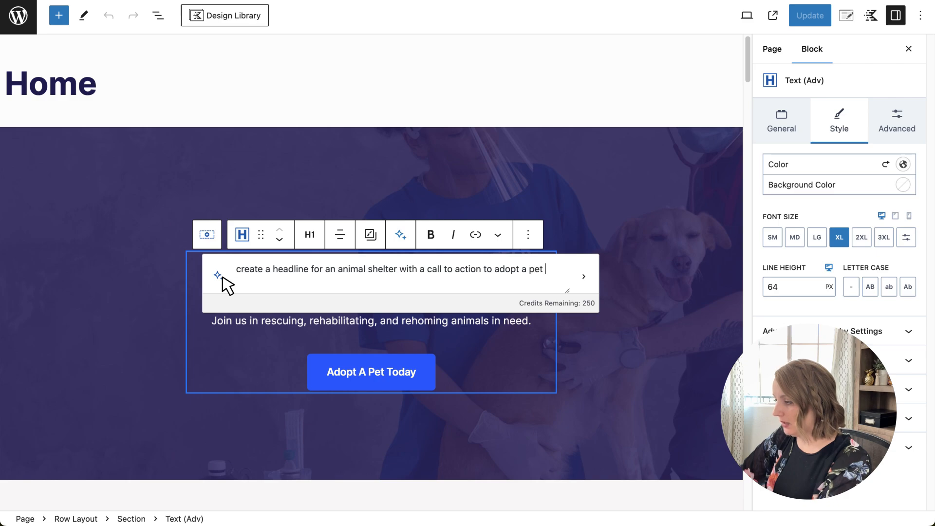
{"action": "key", "text": "Return"}
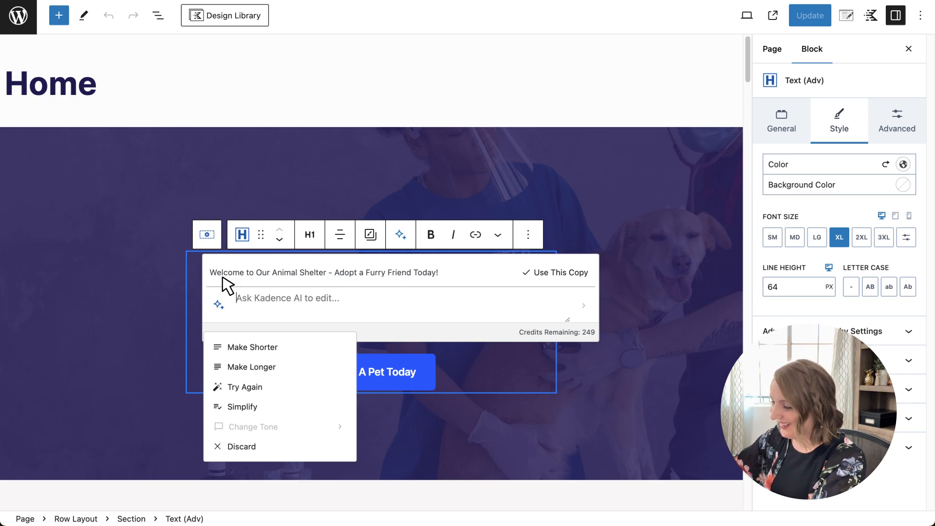
Step: Ask Kadence AI to "Make a headline that encourages people to adopt their new best friend and include a benefit" and use the generated copy
{"action": "type", "text": "Make a headline"}
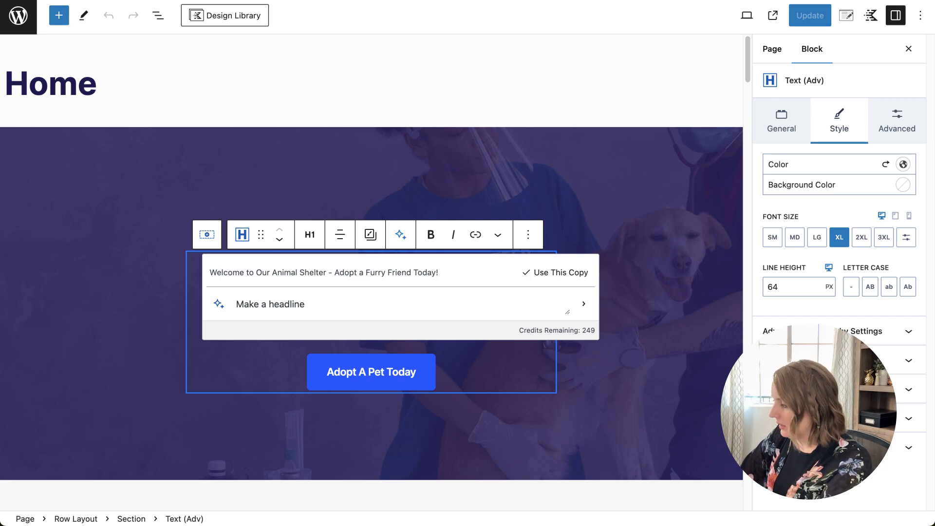
{"action": "type", "text": "that encoura"}
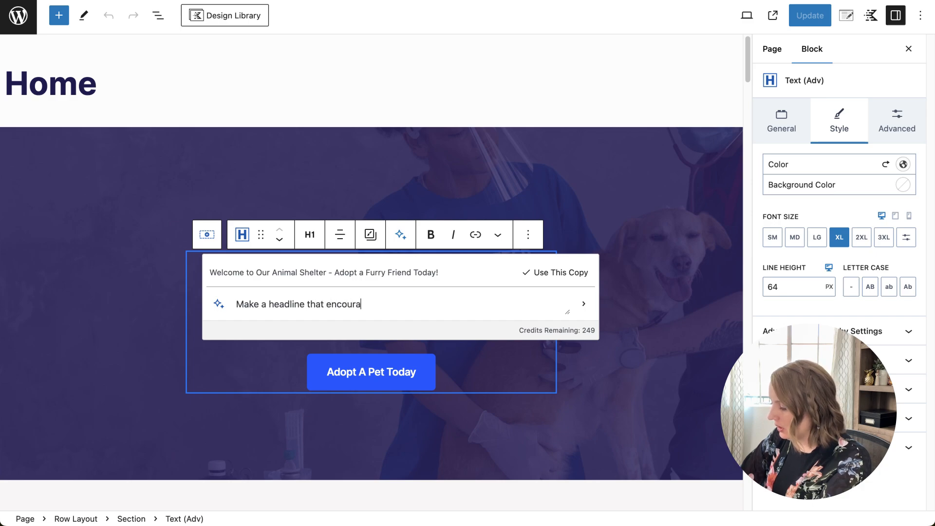
{"action": "type", "text": "ges people to ad"}
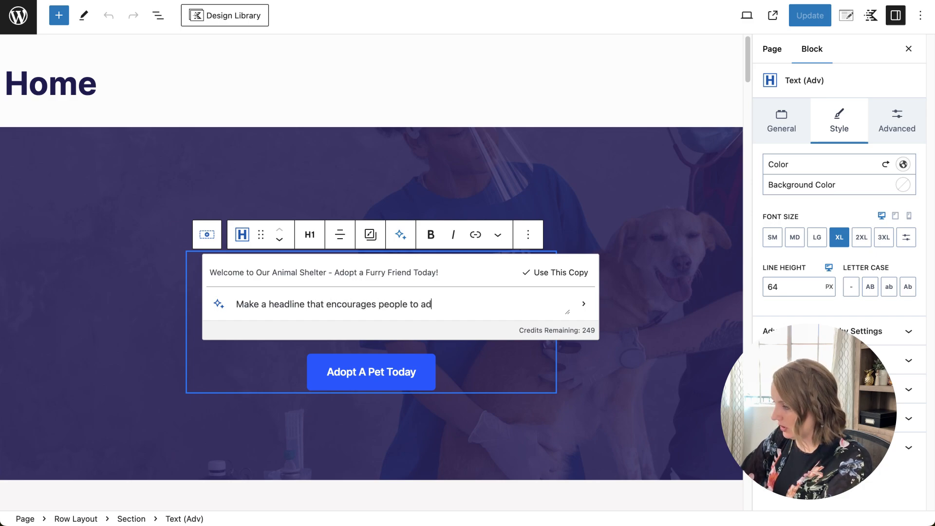
{"action": "type", "text": "opt their "}
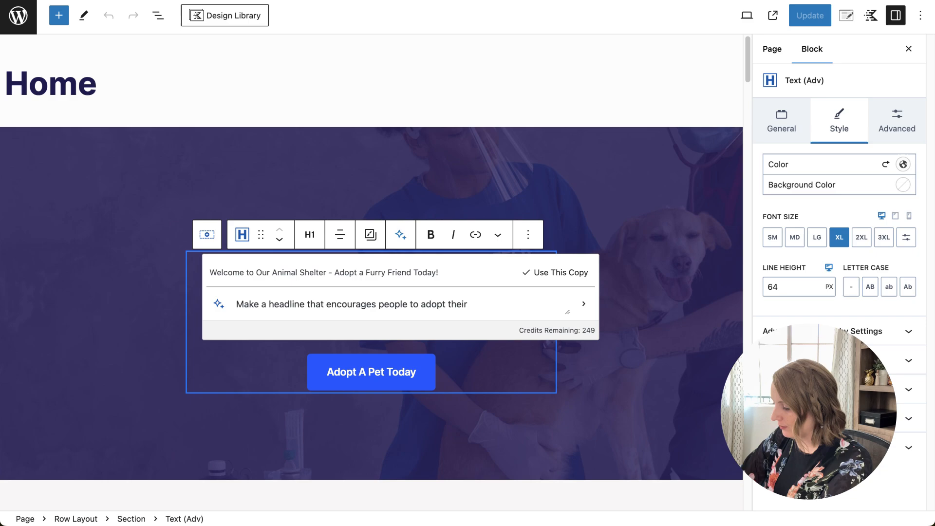
{"action": "type", "text": "new best f"}
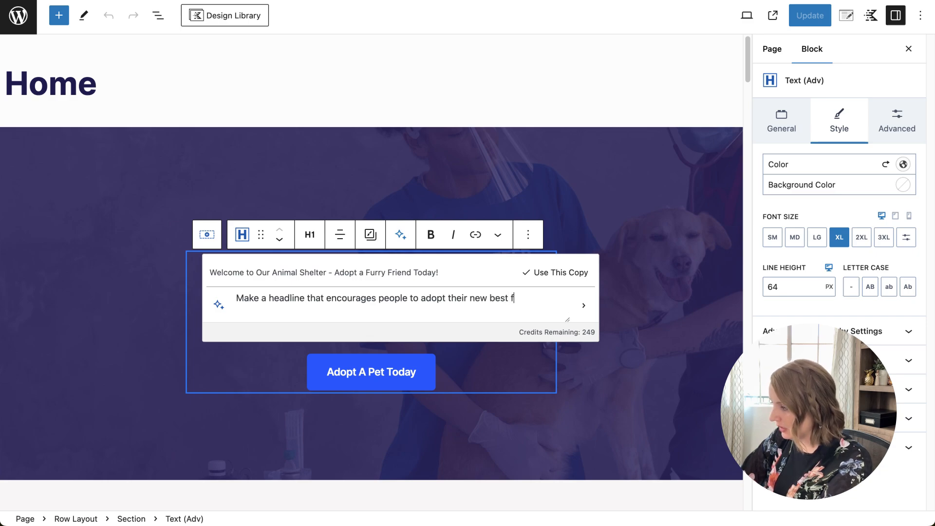
{"action": "type", "text": "riend and"}
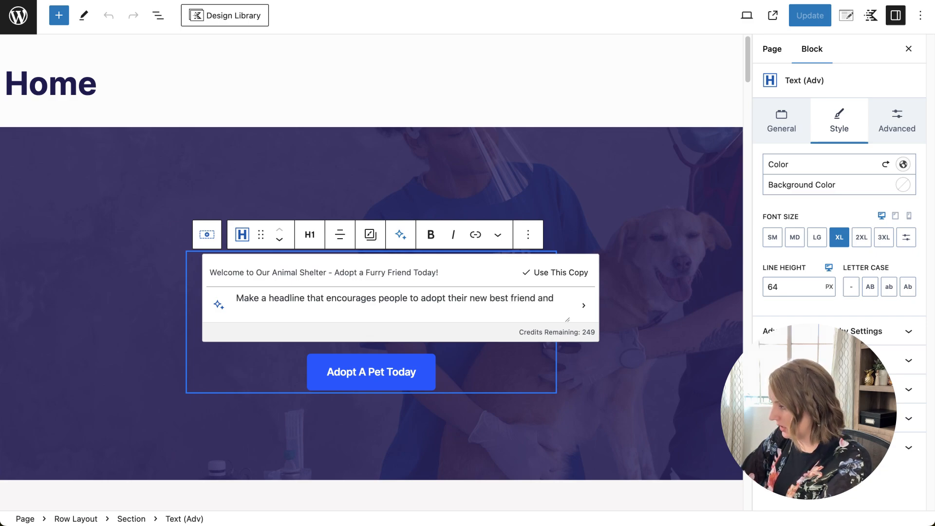
{"action": "type", "text": " inclu"}
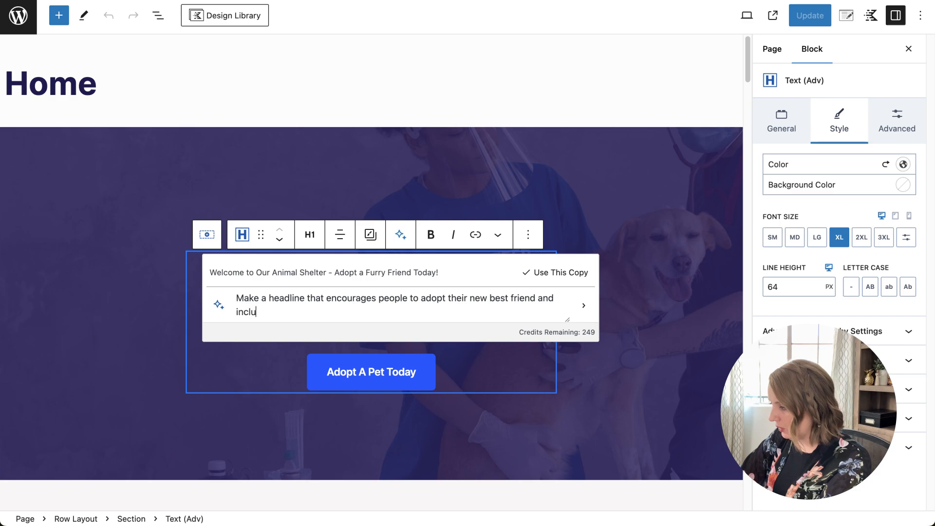
{"action": "type", "text": "de a benefit"}
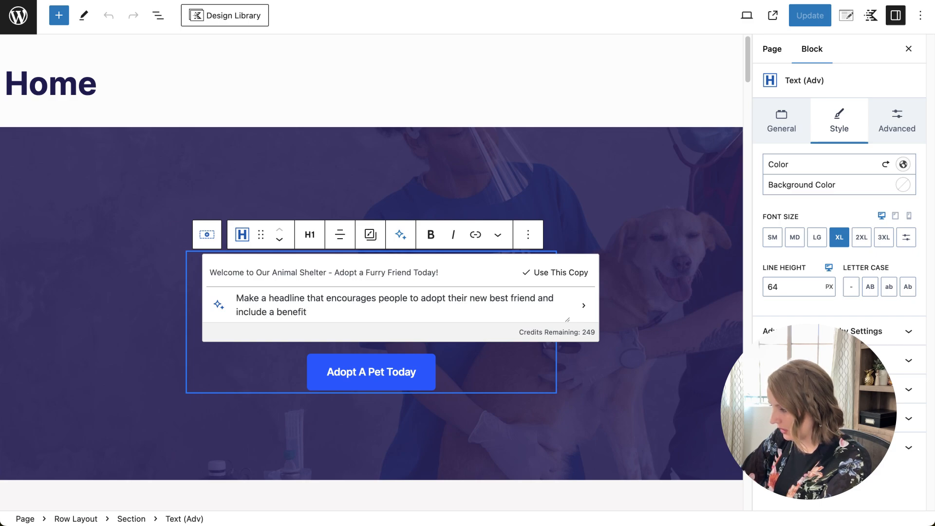
{"action": "key", "text": "Return"}
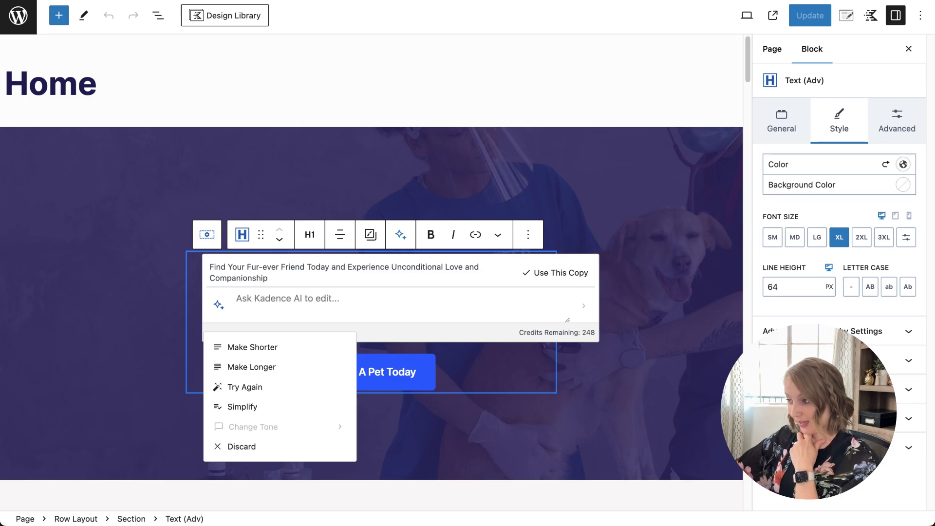
{"action": "left_click", "coordinate": [555, 273]}
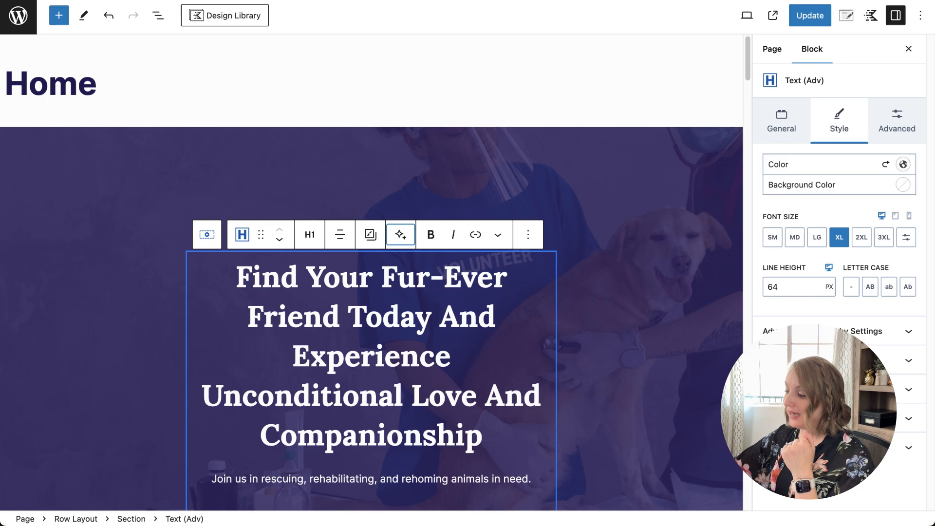
Step: Increase the hero row's maximum content width until the headline wraps onto three lines
{"action": "scroll", "coordinate": [372, 285], "scroll_direction": "down", "scroll_amount": 4}
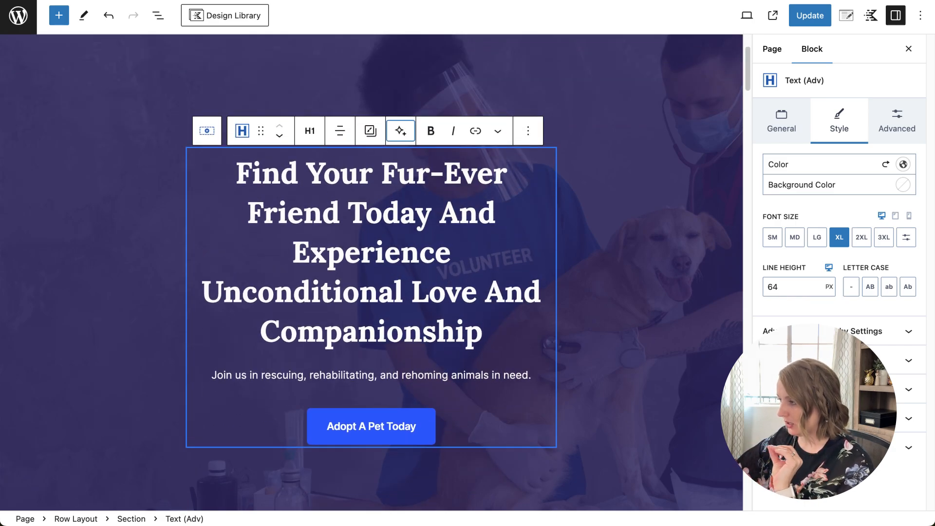
{"action": "left_click", "coordinate": [390, 90]}
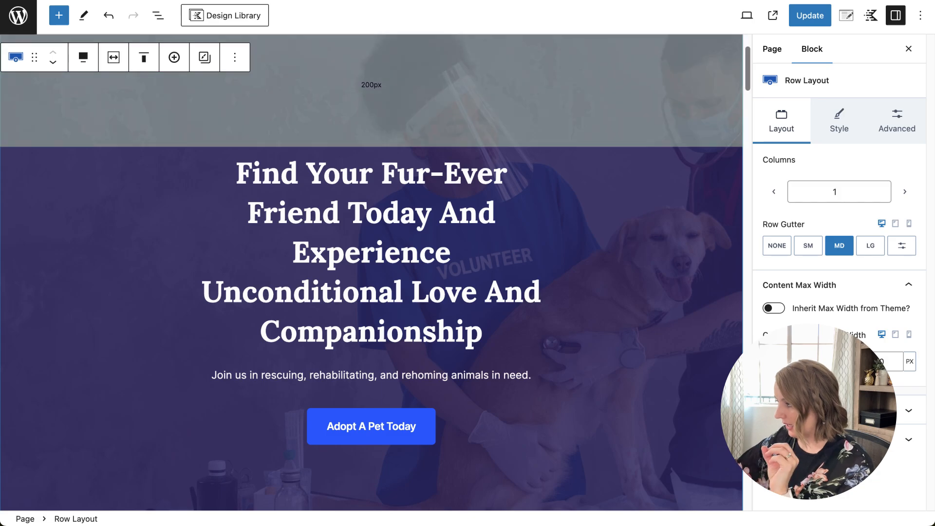
{"action": "left_click_drag", "start_coordinate": [801, 361], "coordinate": [816, 361]}
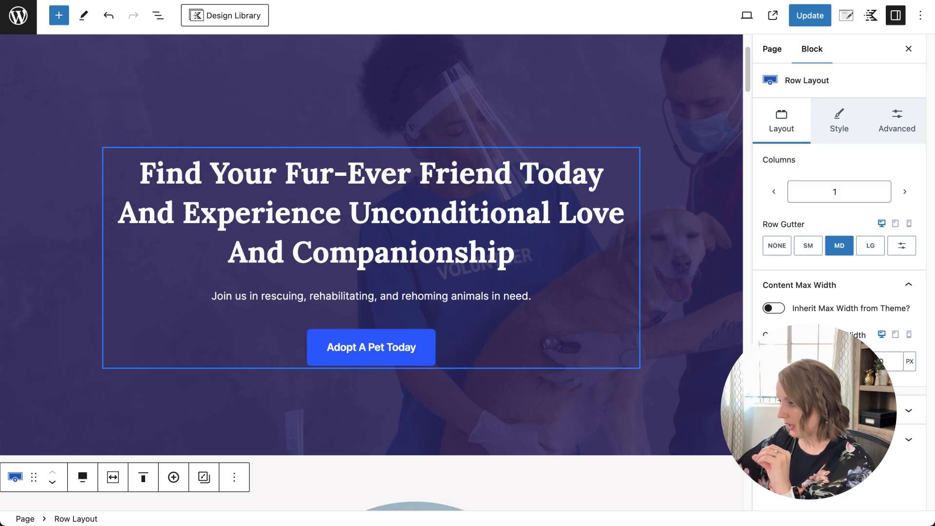
Step: Delete the word "Today" from the hero headline
{"action": "left_click_drag", "start_coordinate": [603, 175], "coordinate": [511, 175]}
{"action": "key", "text": "BackSpace"}
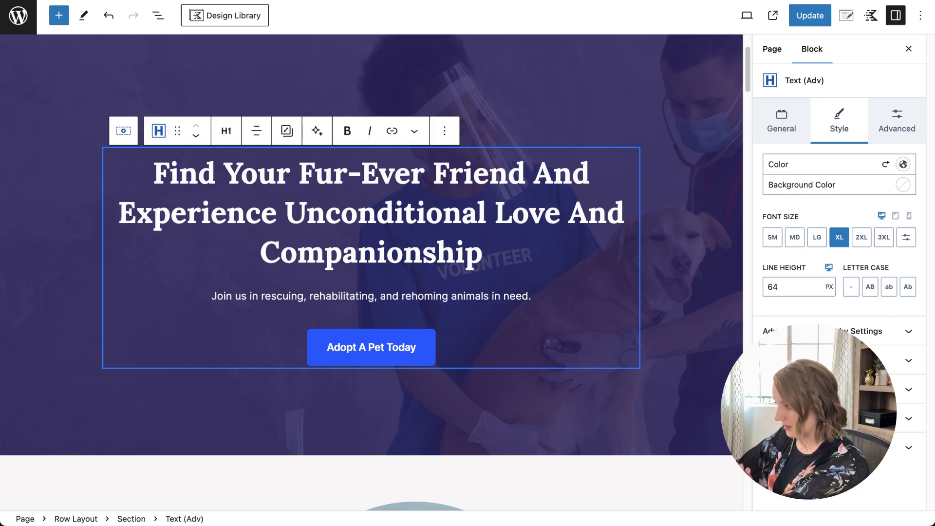
Step: Try "Adopt" in place of "Find" as the headline's first word and change it back to "Find"
{"action": "left_click_drag", "start_coordinate": [215, 175], "coordinate": [153, 176]}
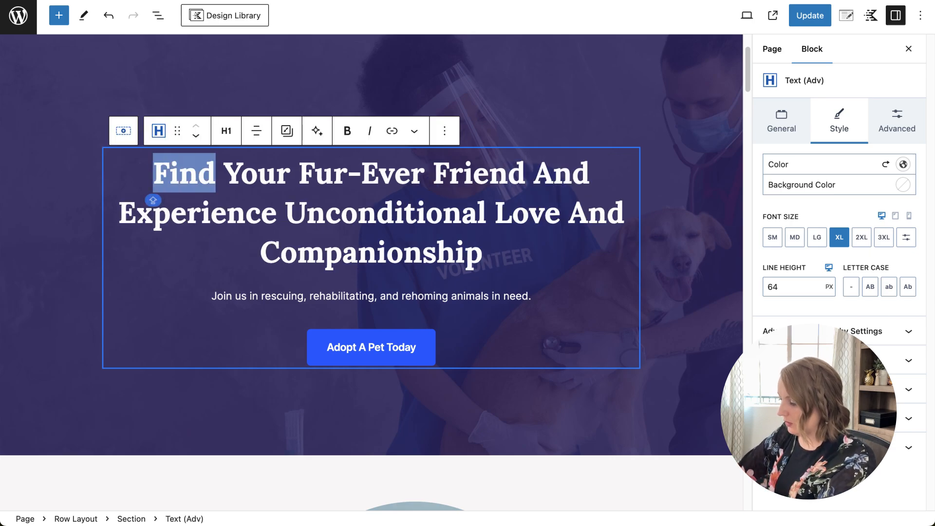
{"action": "type", "text": "Adopt"}
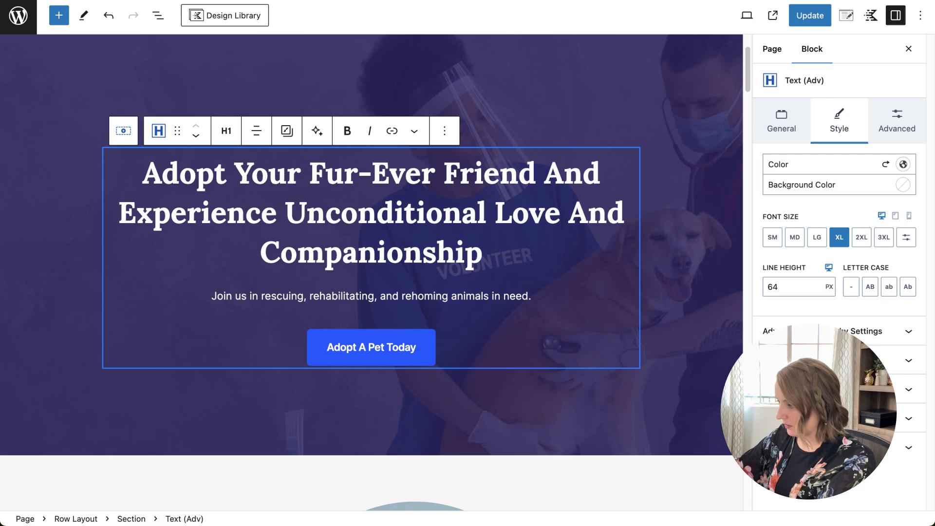
{"action": "key", "text": "shift+Left"}
{"action": "key", "text": "shift+Left"}
{"action": "key", "text": "shift+Left"}
{"action": "key", "text": "shift+Left"}
{"action": "key", "text": "shift+Left"}
{"action": "type", "text": "Find"}
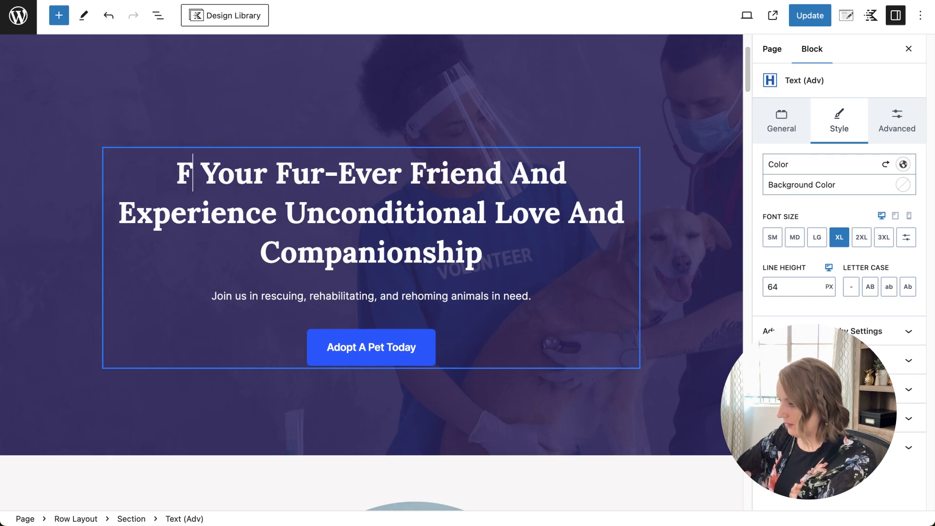
Step: Insert "New" before "Fur-Ever" in the headline and cut "And Experience Unconditional Love And Companionship" from its end
{"action": "left_click", "coordinate": [299, 173]}
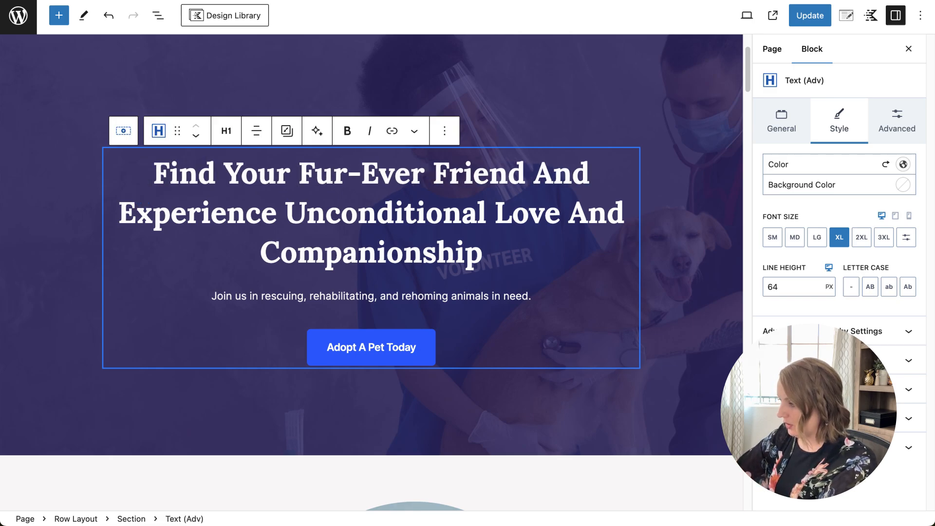
{"action": "type", "text": "New"}
{"action": "left_click_drag", "start_coordinate": [483, 254], "coordinate": [569, 173]}
{"action": "right_click", "coordinate": [584, 170]}
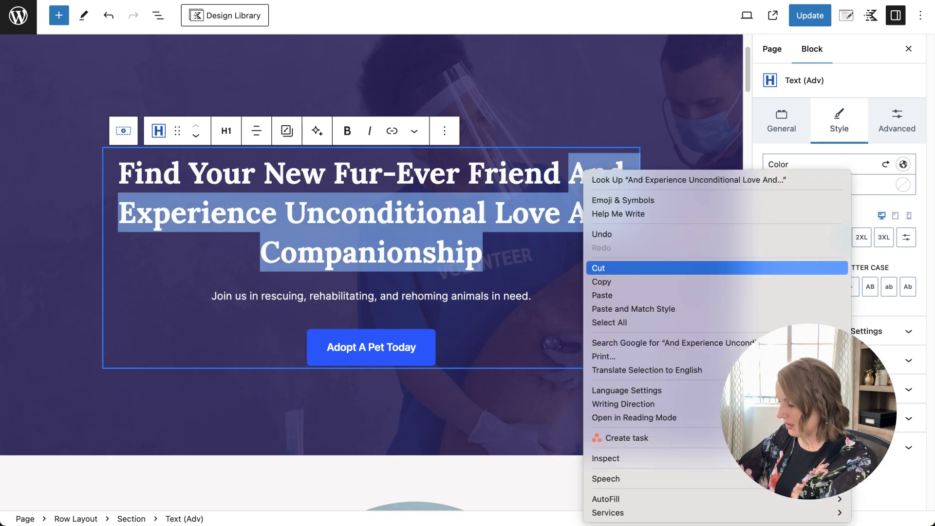
{"action": "left_click", "coordinate": [599, 268]}
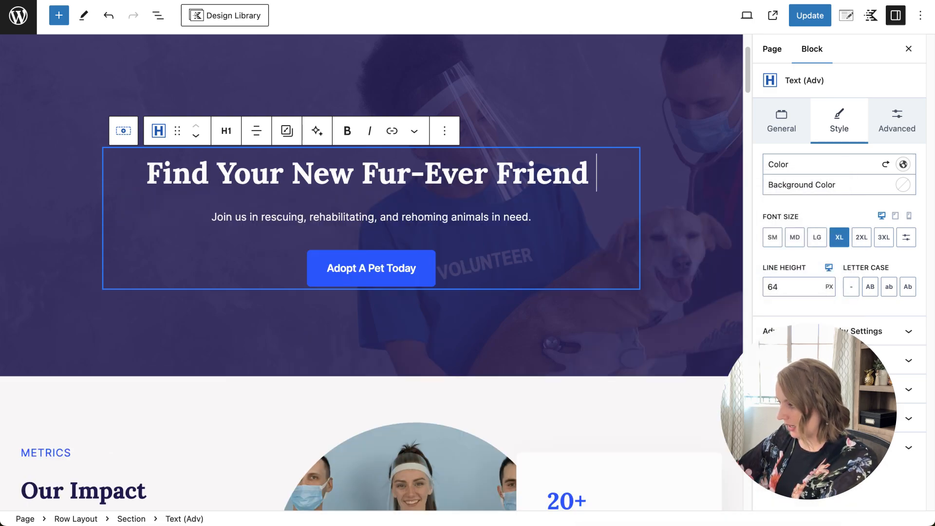
Step: Replace the whole subheading below the hero headline with the cut text, matching the existing style
{"action": "scroll", "coordinate": [370, 243], "scroll_direction": "up", "scroll_amount": 2}
{"action": "left_click", "coordinate": [515, 296]}
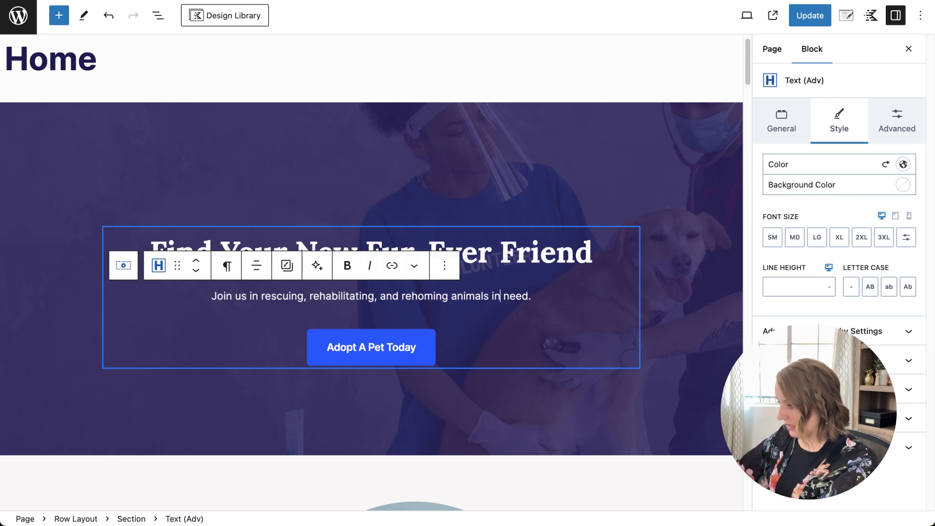
{"action": "triple_click", "coordinate": [515, 296]}
{"action": "right_click", "coordinate": [515, 295]}
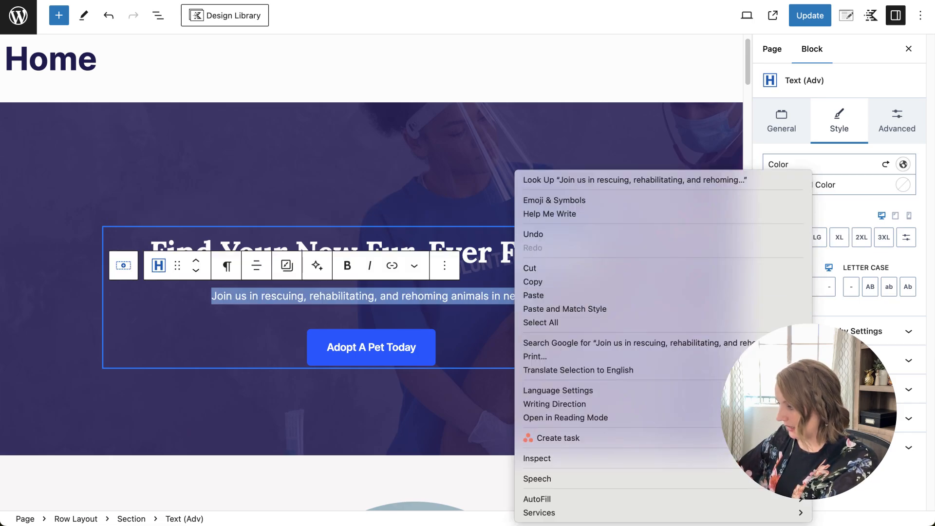
{"action": "left_click", "coordinate": [565, 309]}
Step: Remove the opening "And E" from the pasted subheading, trying "Are you" in its place and deleting that wording again
{"action": "left_click_drag", "start_coordinate": [262, 296], "coordinate": [233, 296]}
{"action": "type", "text": "Are "}
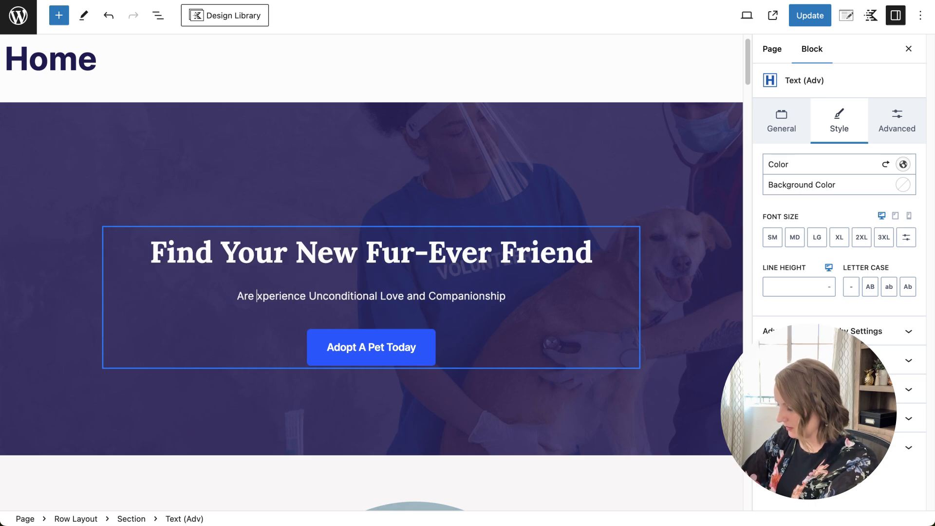
{"action": "type", "text": "you"}
{"action": "key", "text": "BackSpace"}
{"action": "key", "text": "BackSpace"}
{"action": "key", "text": "BackSpace"}
{"action": "key", "text": "BackSpace"}
{"action": "key", "text": "BackSpace"}
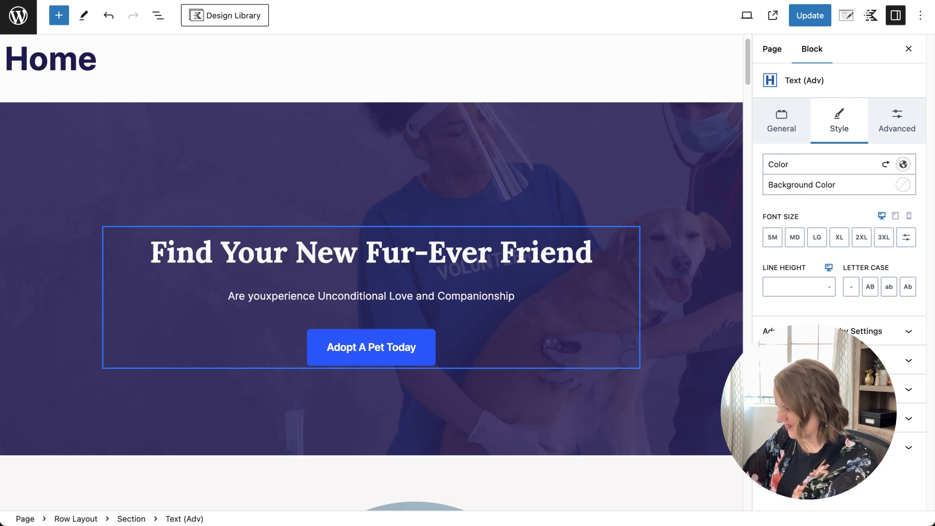
{"action": "key", "text": "BackSpace"}
{"action": "key", "text": "BackSpace"}
{"action": "key", "text": "BackSpace"}
Step: Reword the subheading as "Don't miss out on experiencing unconditional love and companionship", with the last words in lowercase
{"action": "type", "text": "Don't"}
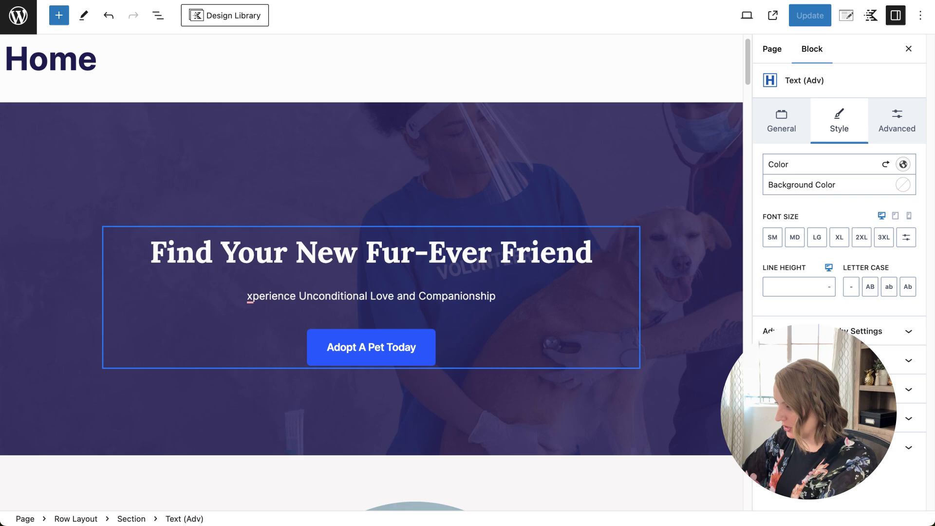
{"action": "type", "text": " miss out on "}
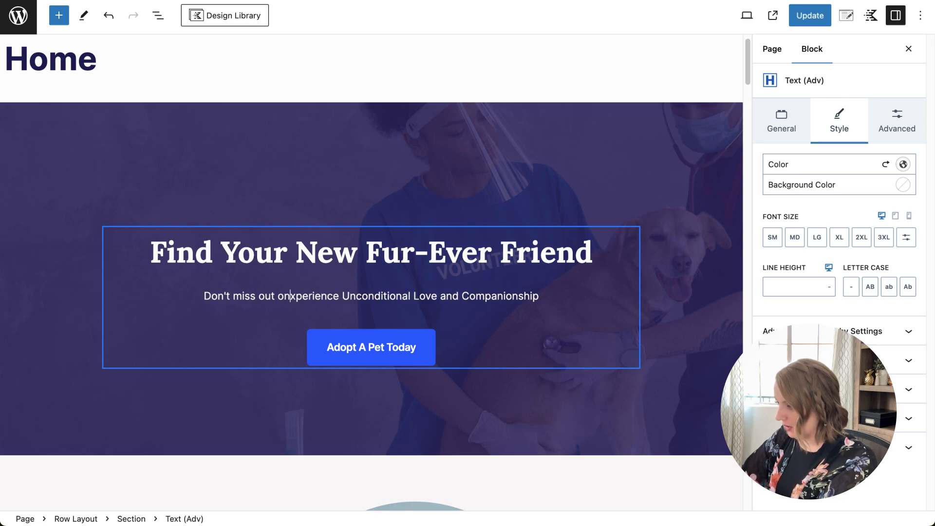
{"action": "type", "text": "e"}
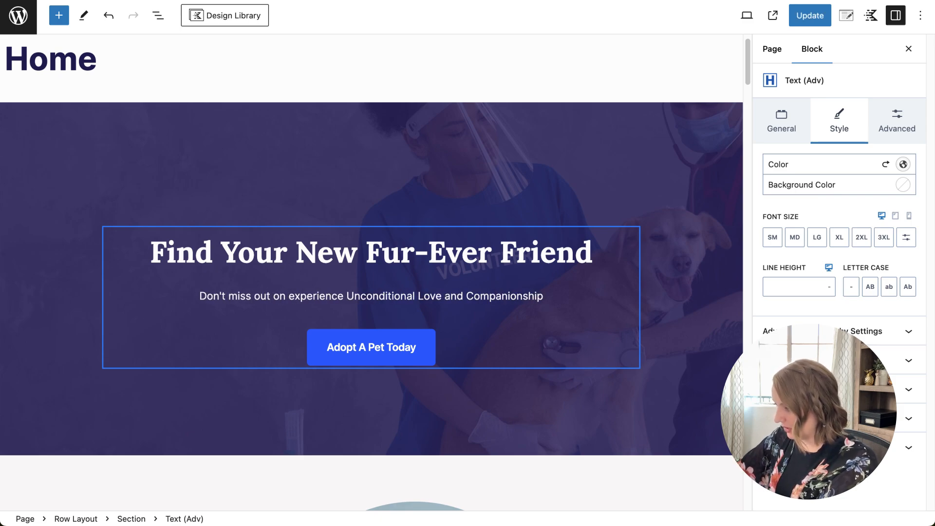
{"action": "left_click_drag", "start_coordinate": [338, 296], "coordinate": [354, 296]}
{"action": "type", "text": "ing u"}
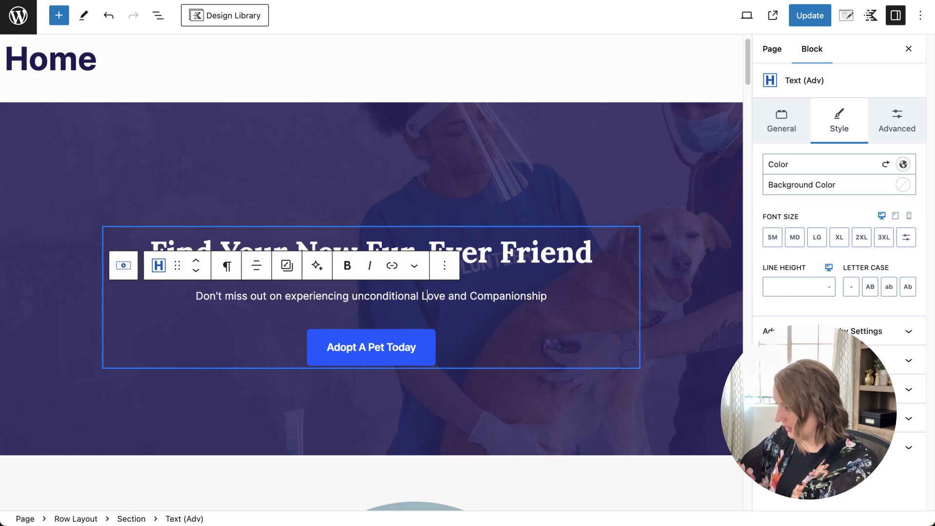
{"action": "type", "text": "l"}
{"action": "type", "text": "c"}
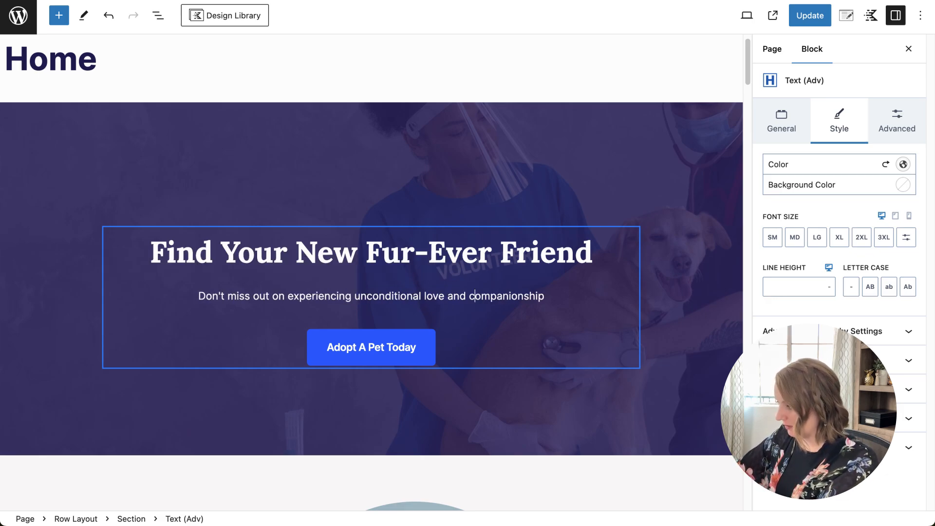